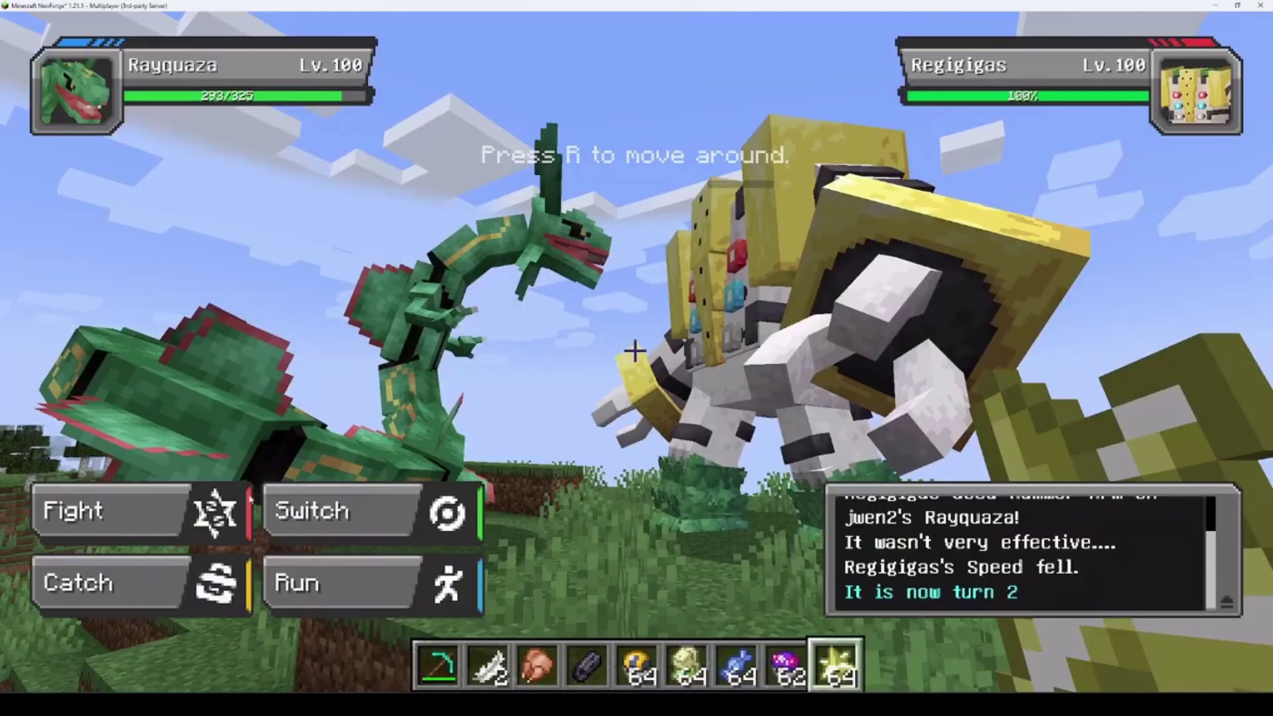
Have Rayquaza use Outrage on Regigigas, then review Torchic's moves and stats
{"action": "left_click", "coordinate": [112, 509]}
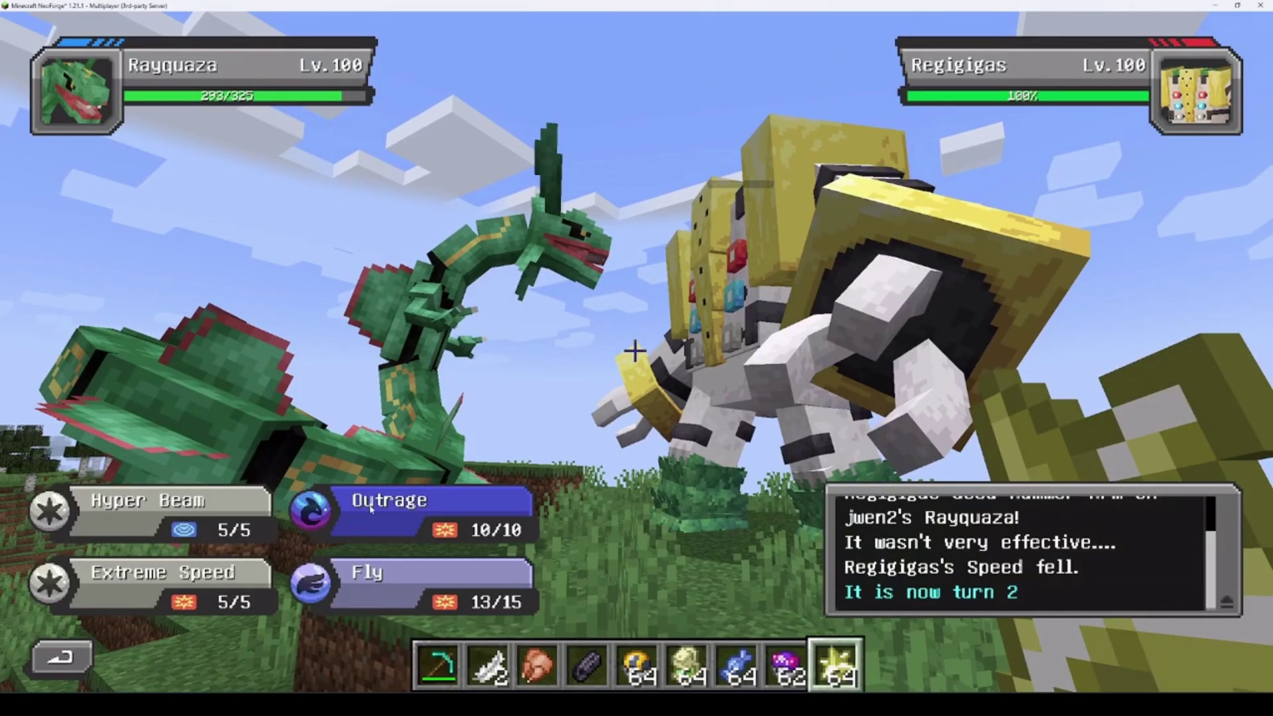
{"action": "left_click", "coordinate": [344, 504]}
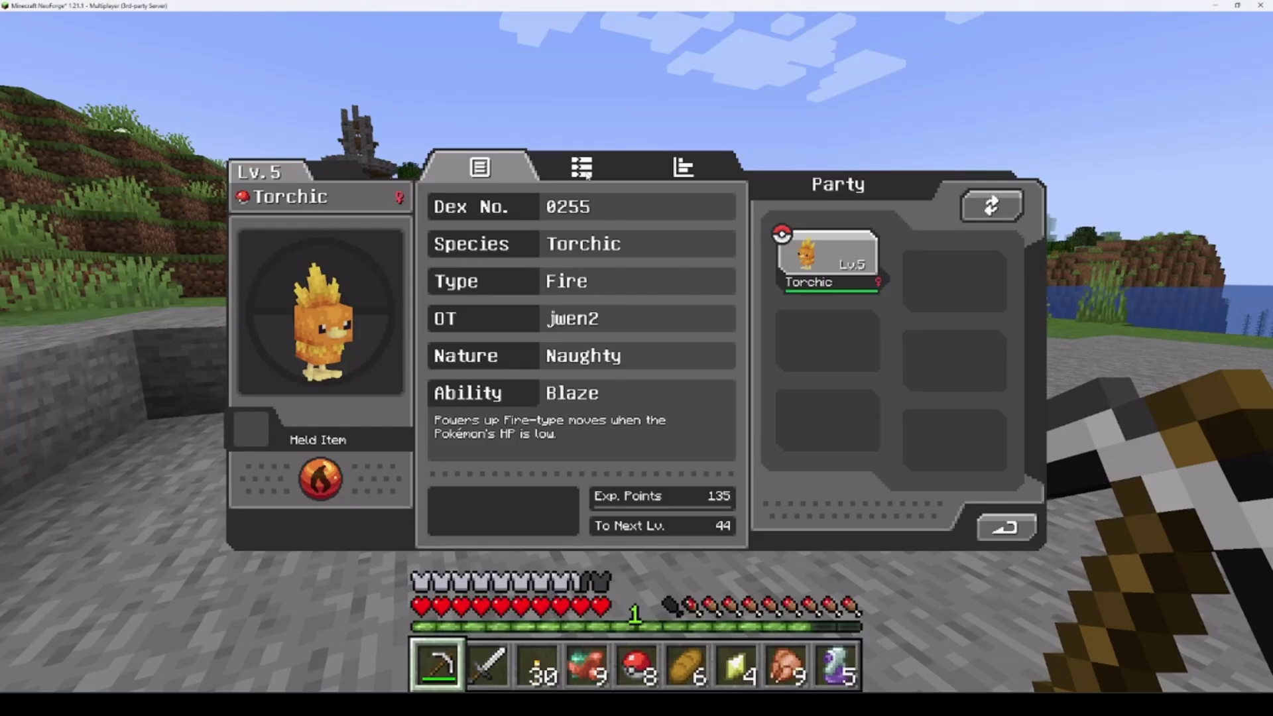
{"action": "left_click", "coordinate": [582, 168]}
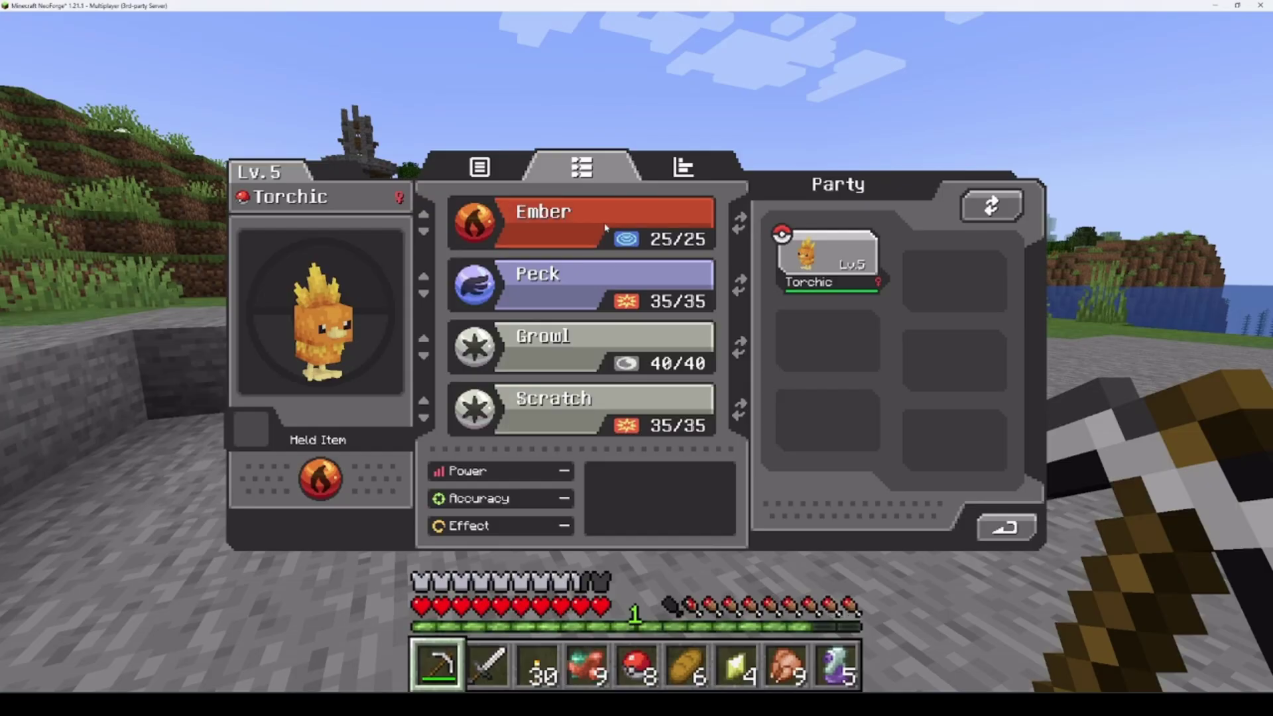
{"action": "left_click", "coordinate": [740, 285]}
{"action": "left_click", "coordinate": [740, 285]}
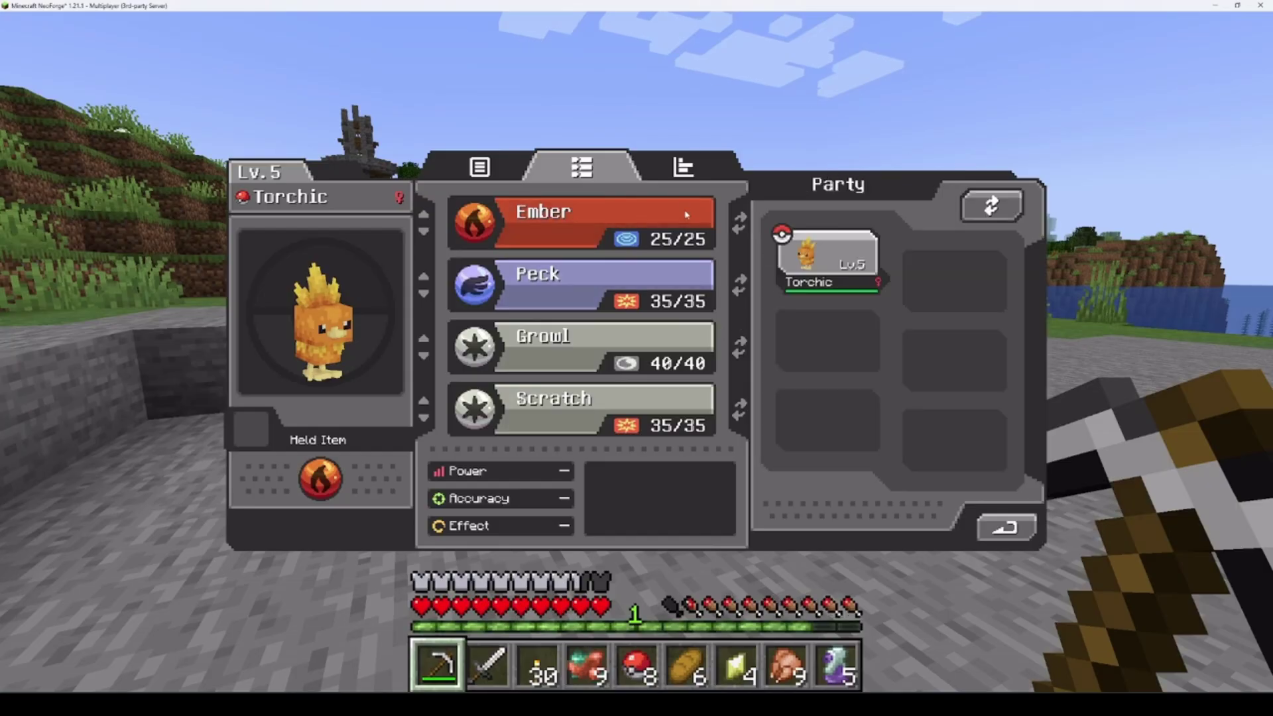
{"action": "left_click", "coordinate": [683, 168]}
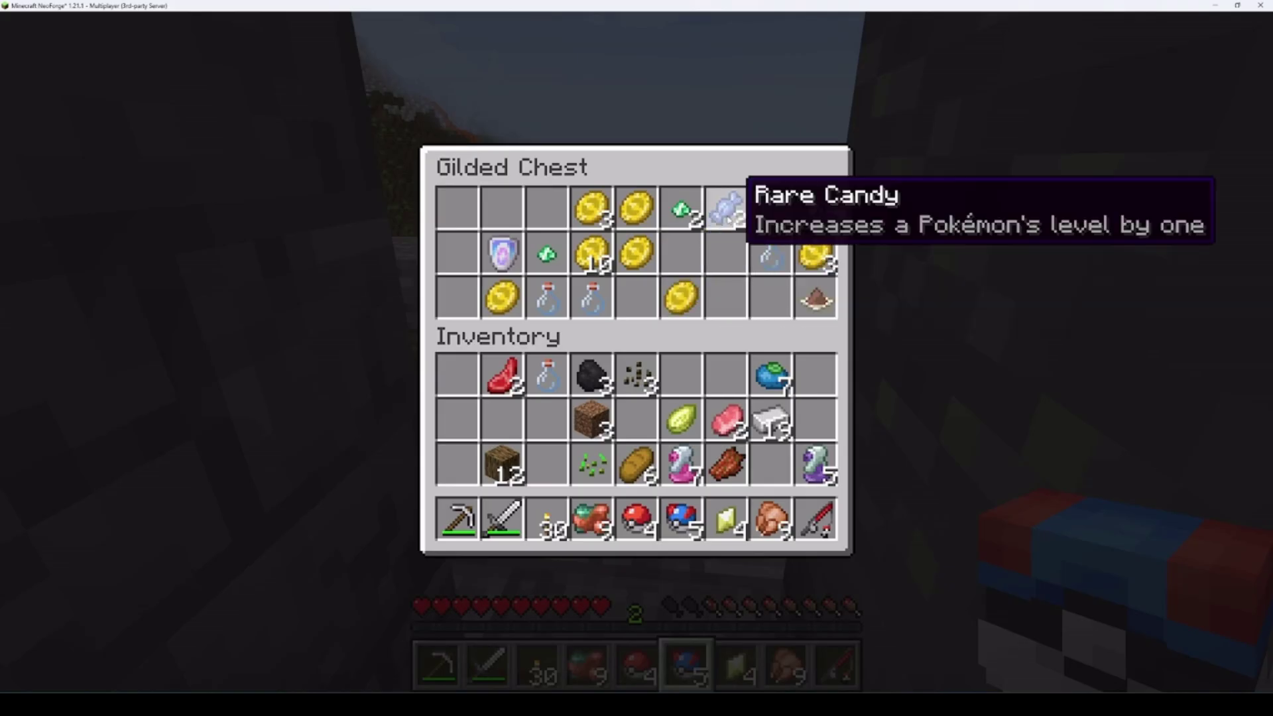
Move the two Rare Candies from the Gilded Chest into the inventory
{"action": "double_click", "coordinate": [725, 207]}
{"action": "left_click", "coordinate": [547, 464]}
{"action": "key", "text": "Escape"}
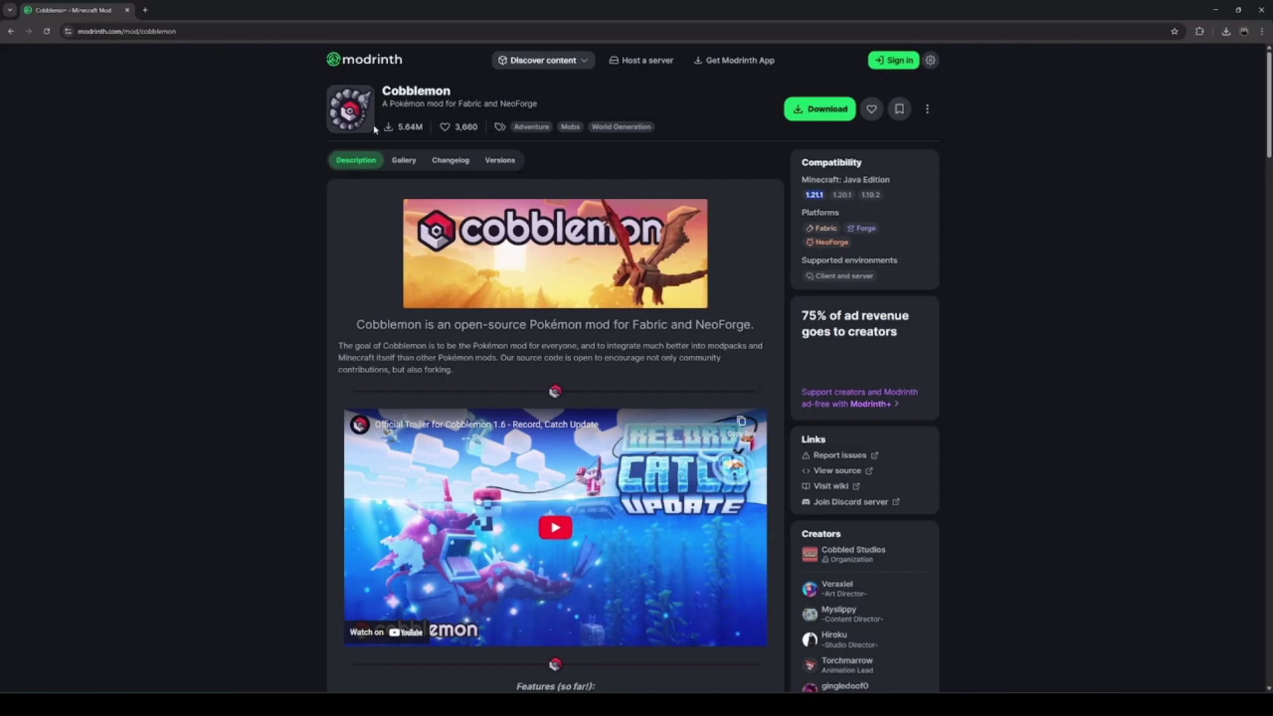
Go to neoforged.net and open the full NeoForge version listing
{"action": "left_click", "coordinate": [144, 10]}
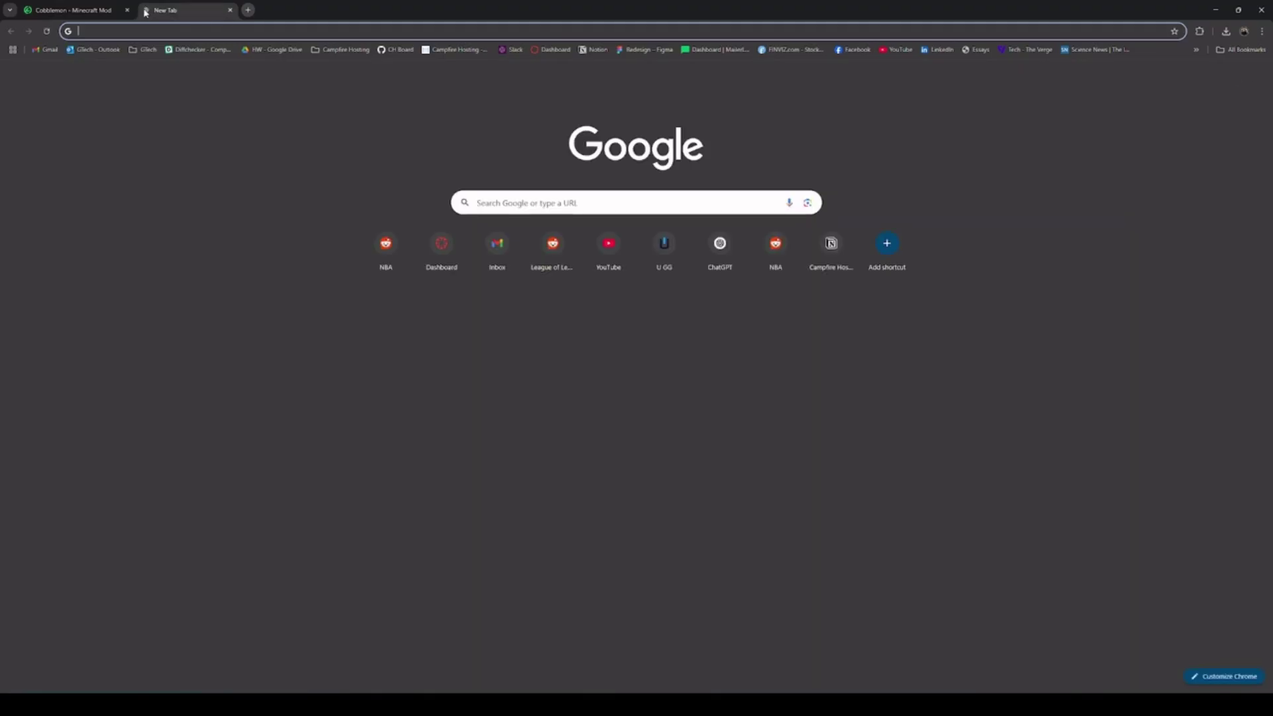
{"action": "type", "text": "Neo"}
{"action": "key", "text": "Return"}
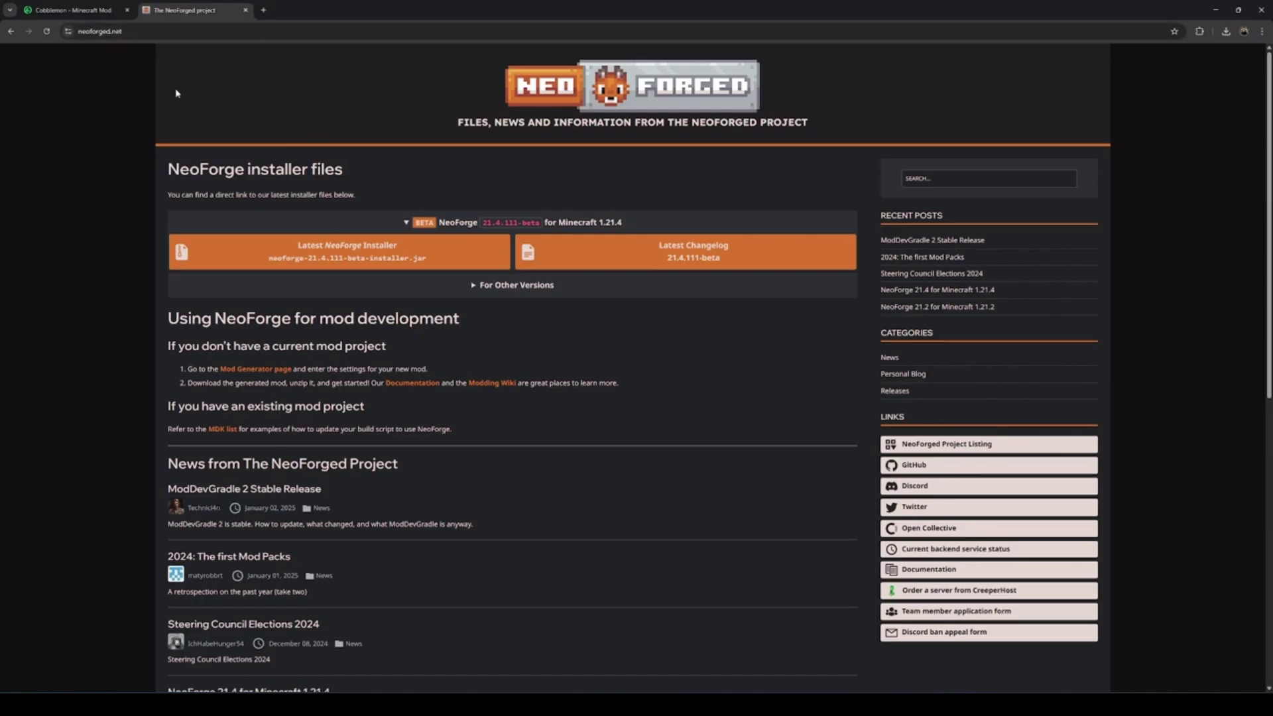
{"action": "left_click", "coordinate": [497, 285]}
{"action": "left_click", "coordinate": [517, 317]}
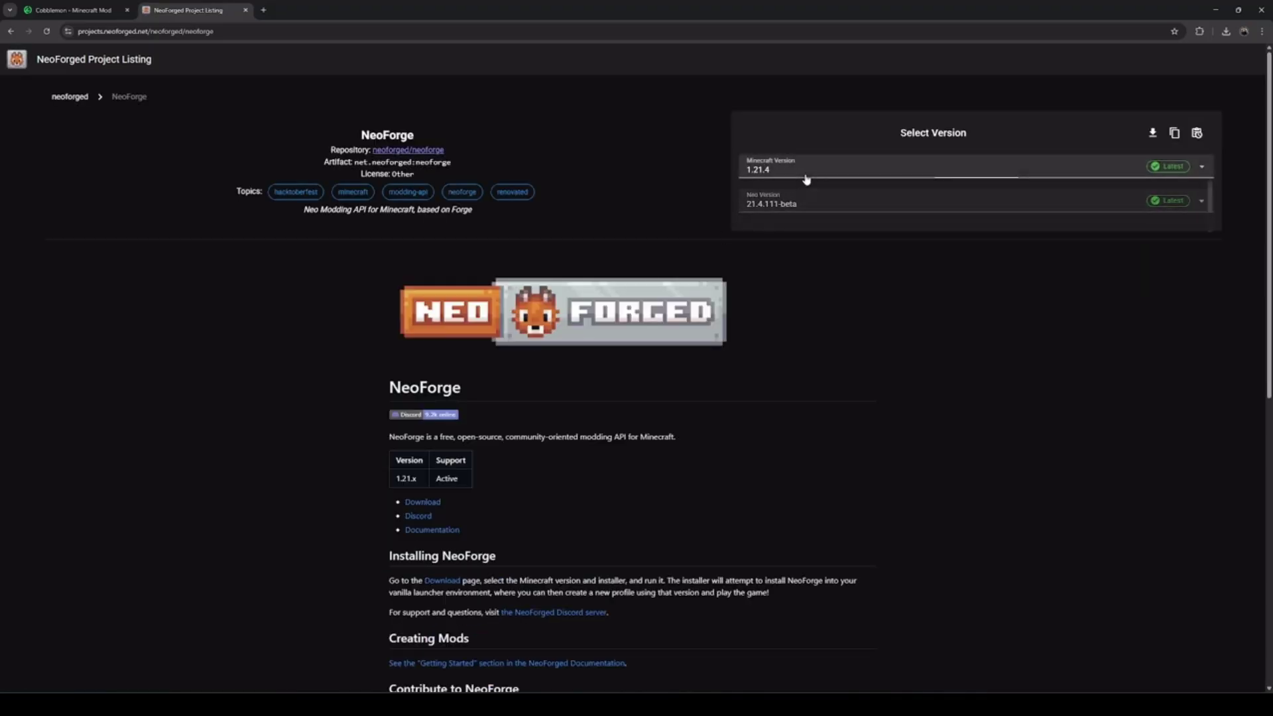
Filter to Minecraft 1.21.1 and download the NeoForge 21.1.133 installer
{"action": "left_click", "coordinate": [803, 174]}
{"action": "left_click", "coordinate": [783, 269]}
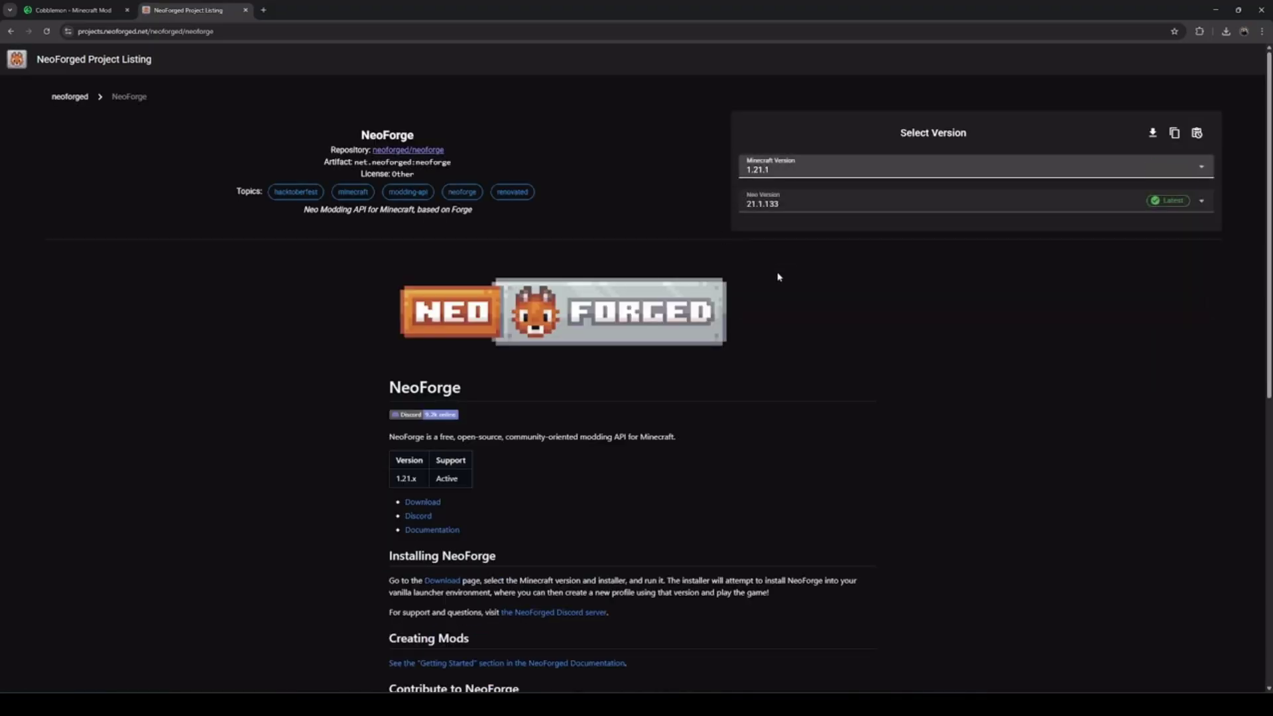
{"action": "left_click", "coordinate": [1152, 133]}
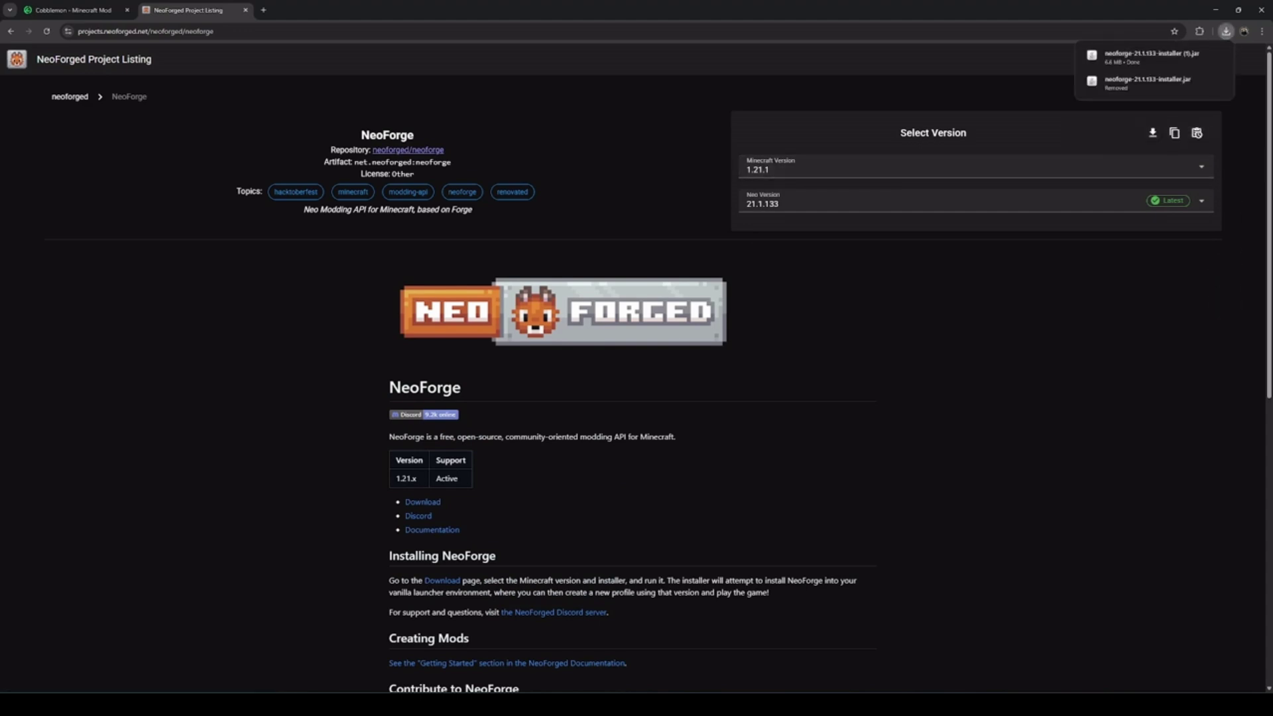
{"action": "left_click", "coordinate": [1152, 56]}
{"action": "left_click", "coordinate": [1226, 32]}
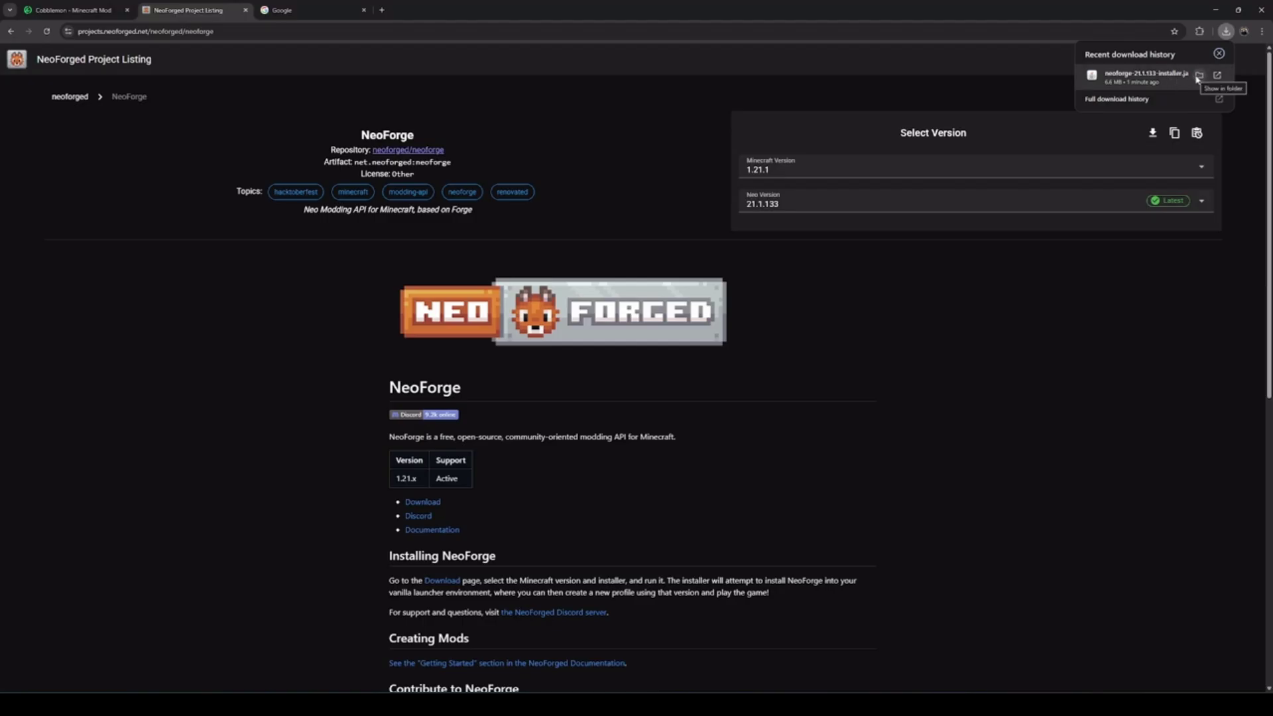
Locate the neoforge-21.1.133 installer in Downloads and open it from its context menu
{"action": "left_click", "coordinate": [1199, 75]}
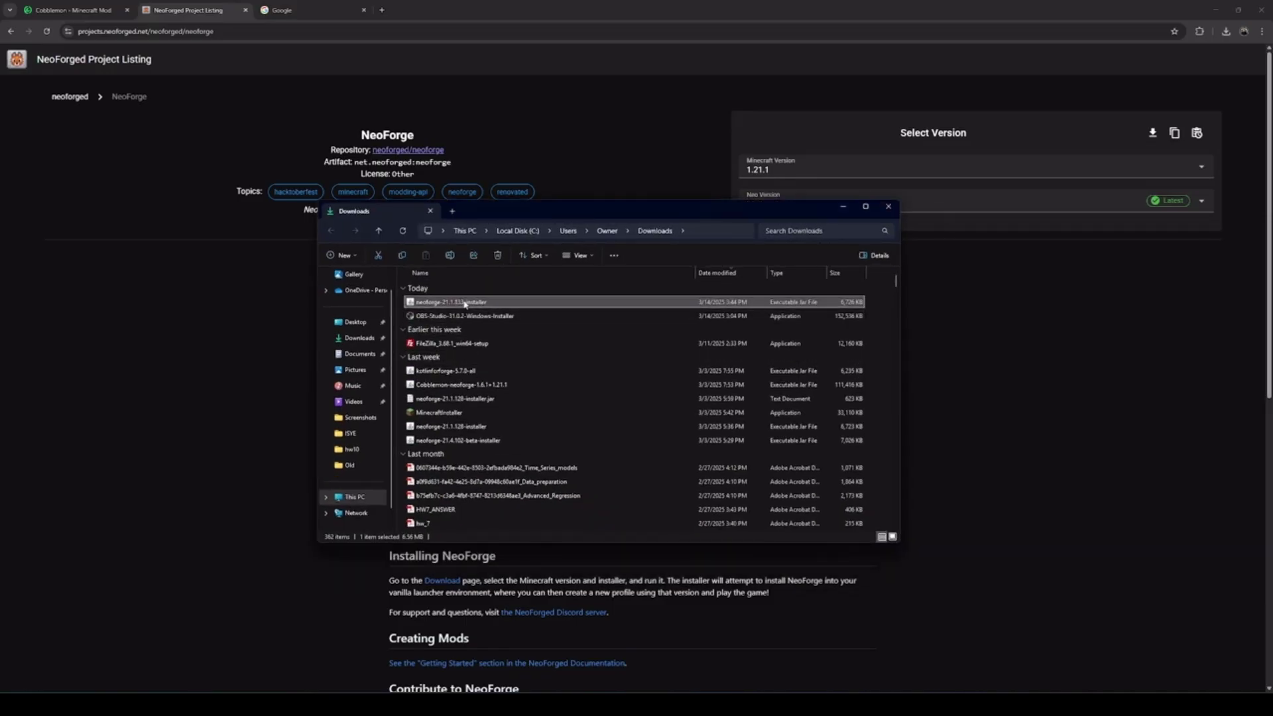
{"action": "right_click", "coordinate": [469, 304]}
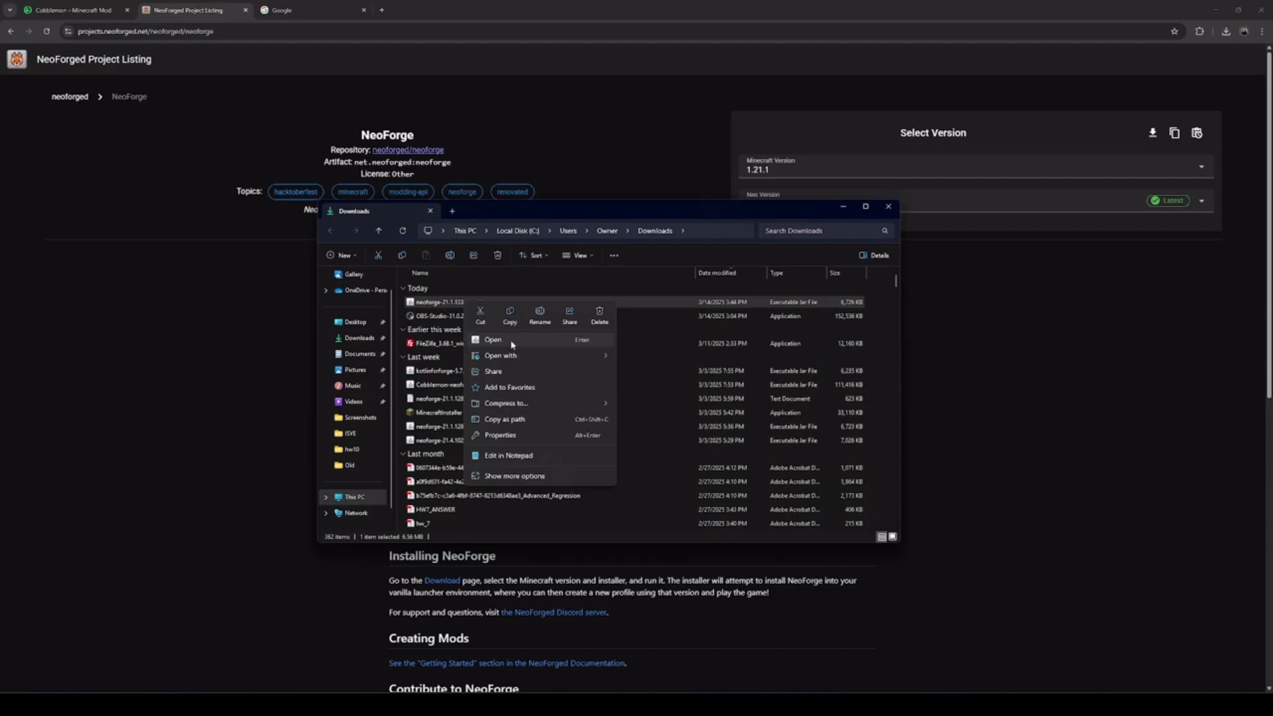
{"action": "left_click", "coordinate": [288, 324]}
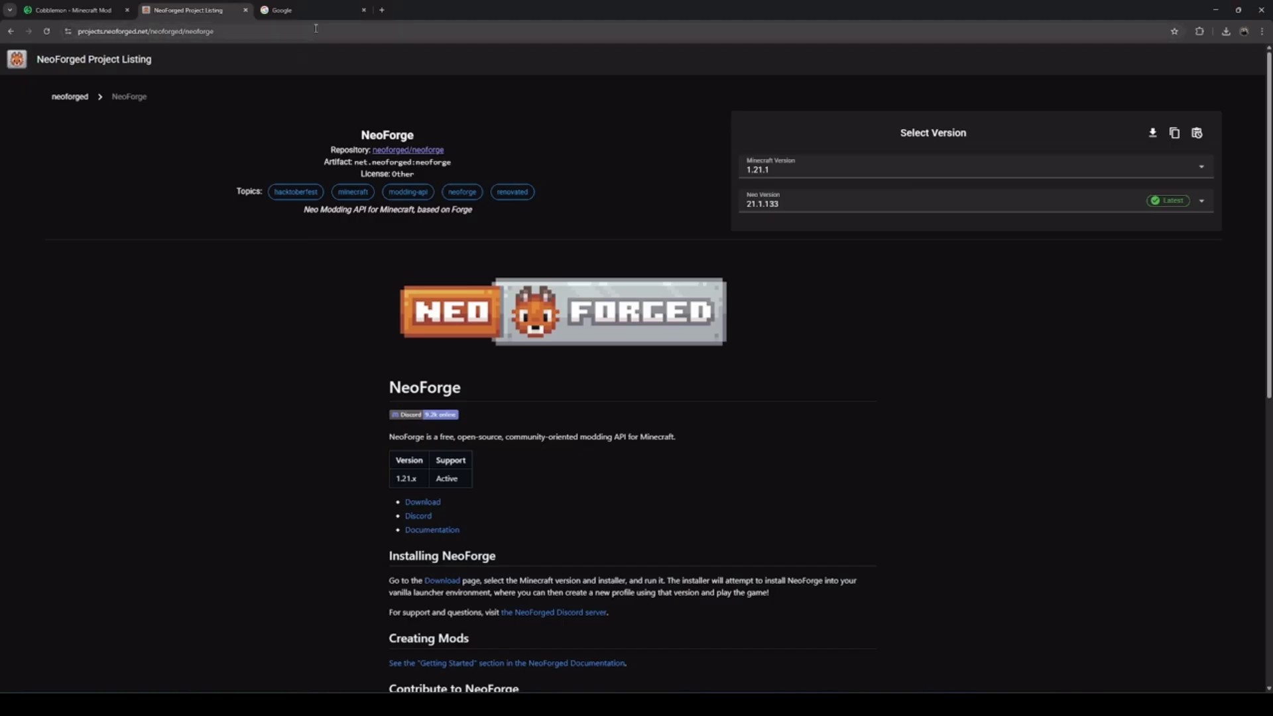
Google 'download java' to find Oracle's Java downloads page
{"action": "left_click", "coordinate": [285, 10]}
{"action": "left_click", "coordinate": [542, 244]}
{"action": "type", "text": "download java"}
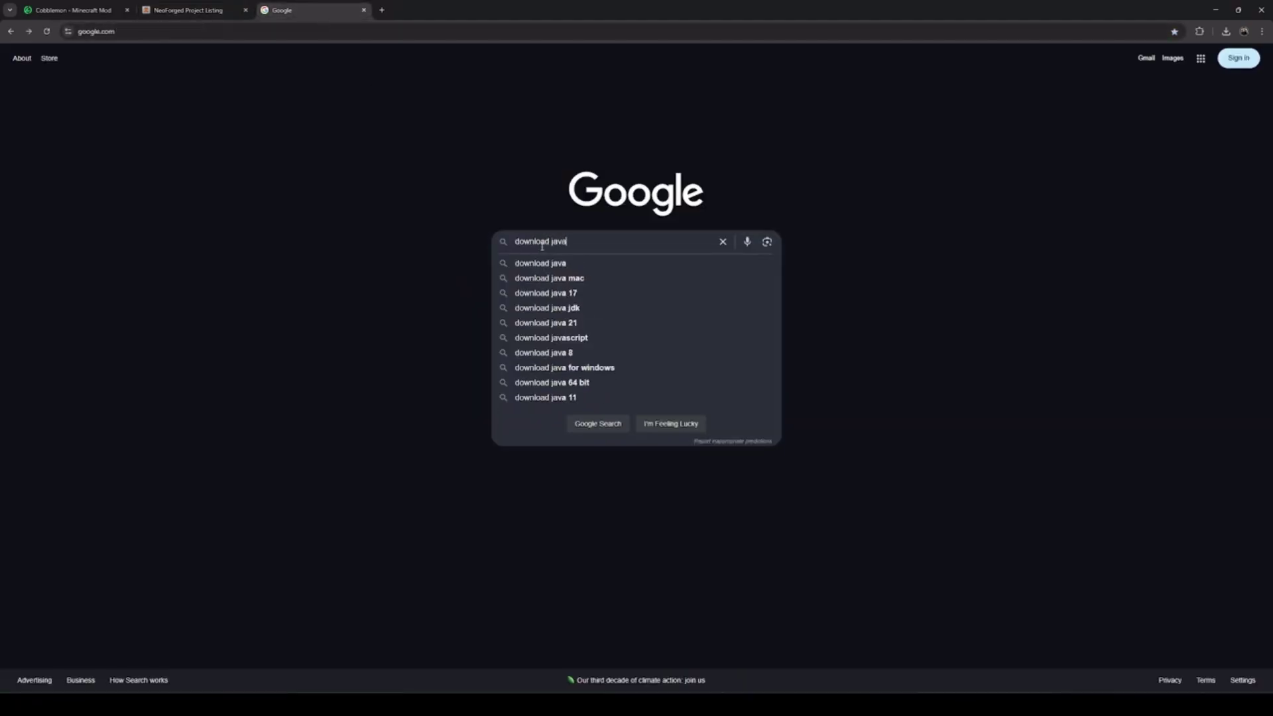
{"action": "key", "text": "Return"}
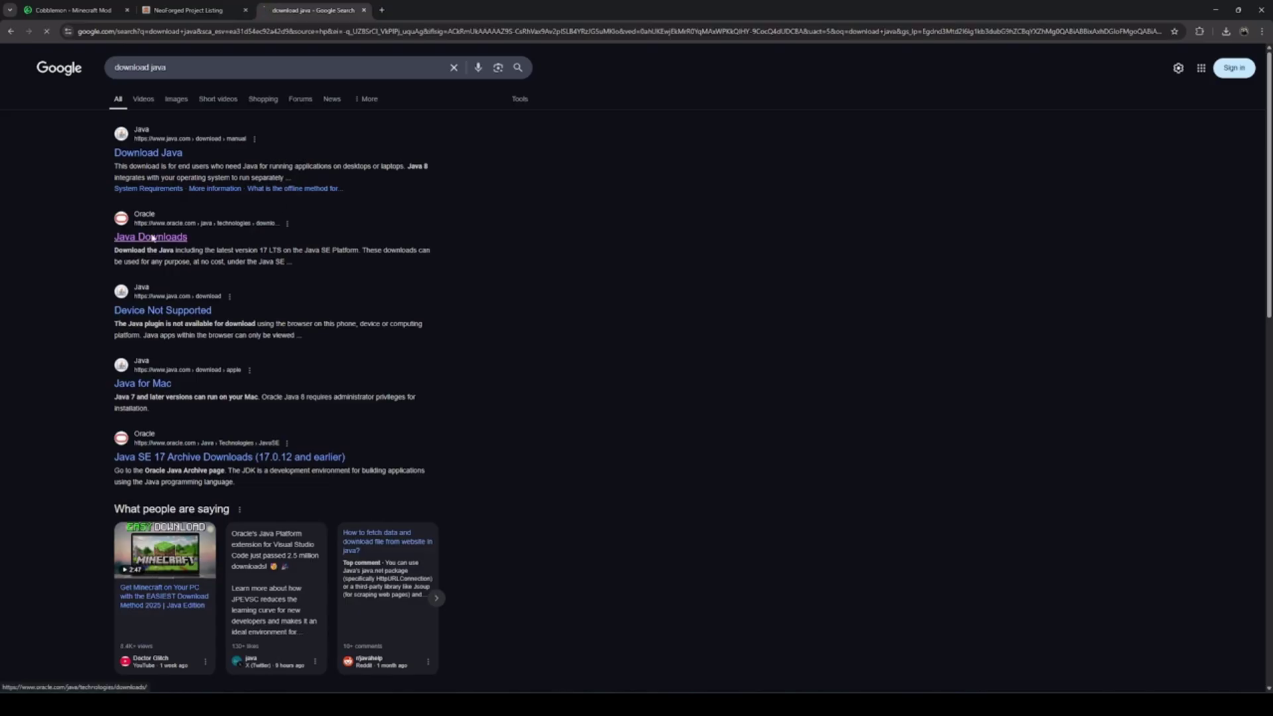
{"action": "scroll", "coordinate": [153, 237], "scroll_direction": "down", "scroll_amount": 4}
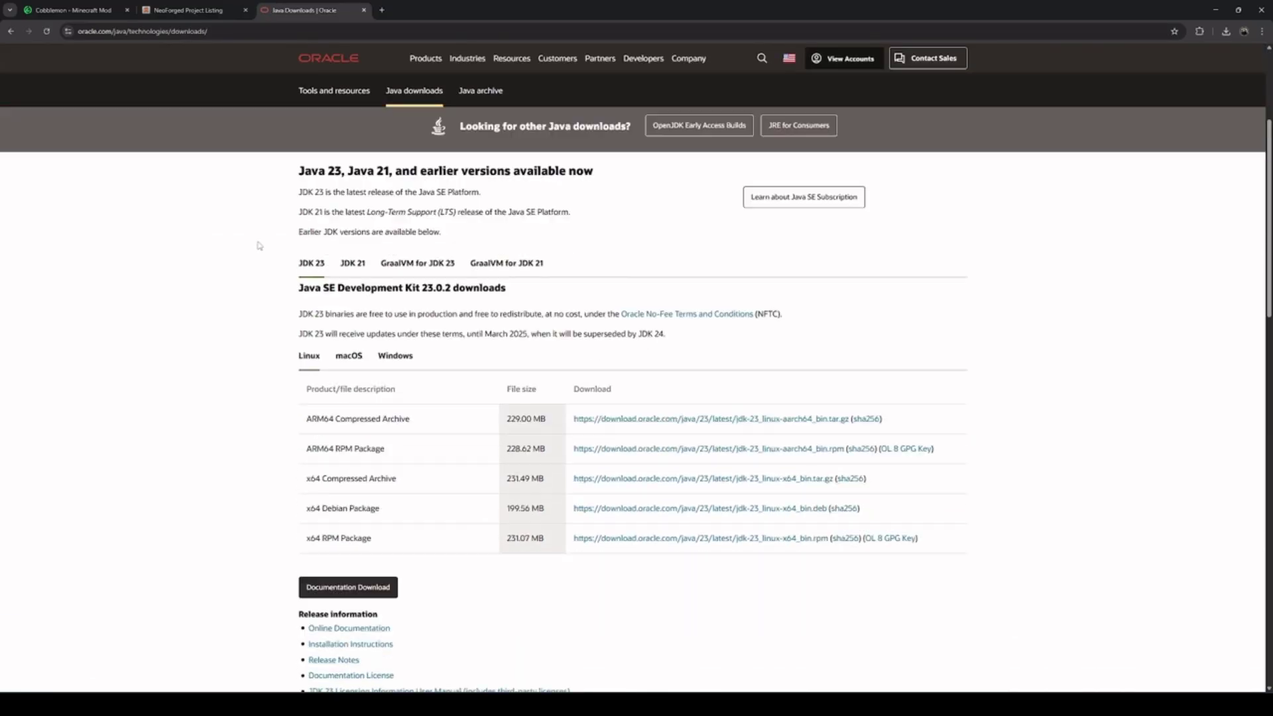
Download the JDK 21 Windows x64 Installer, jdk-21_windows-x64_bin.exe
{"action": "left_click", "coordinate": [352, 240]}
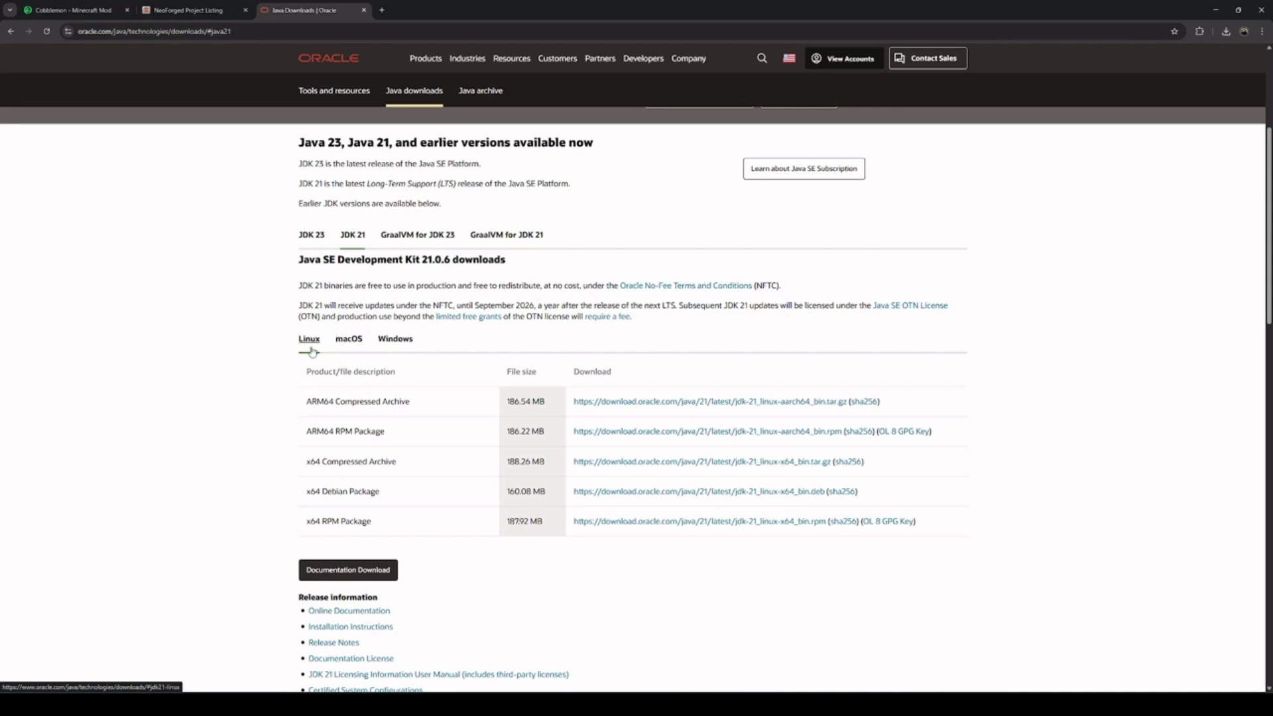
{"action": "left_click", "coordinate": [403, 346]}
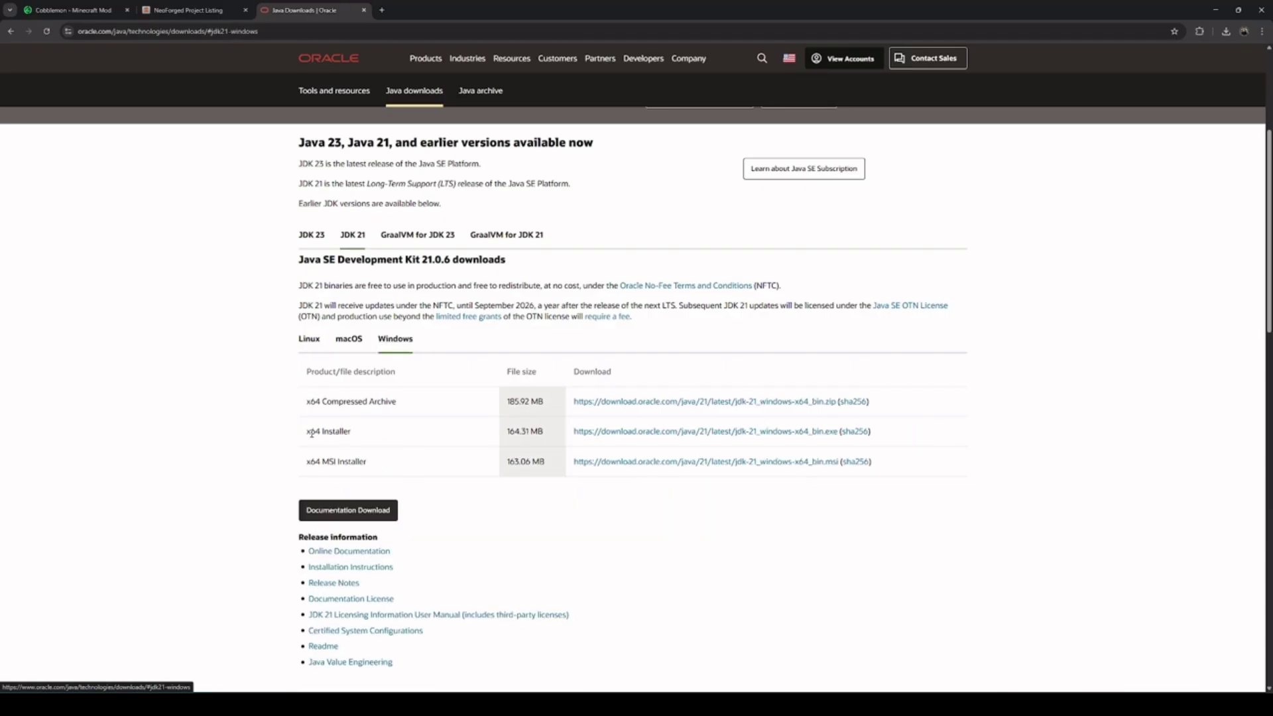
{"action": "left_click_drag", "start_coordinate": [311, 433], "coordinate": [354, 435]}
{"action": "left_click", "coordinate": [392, 447]}
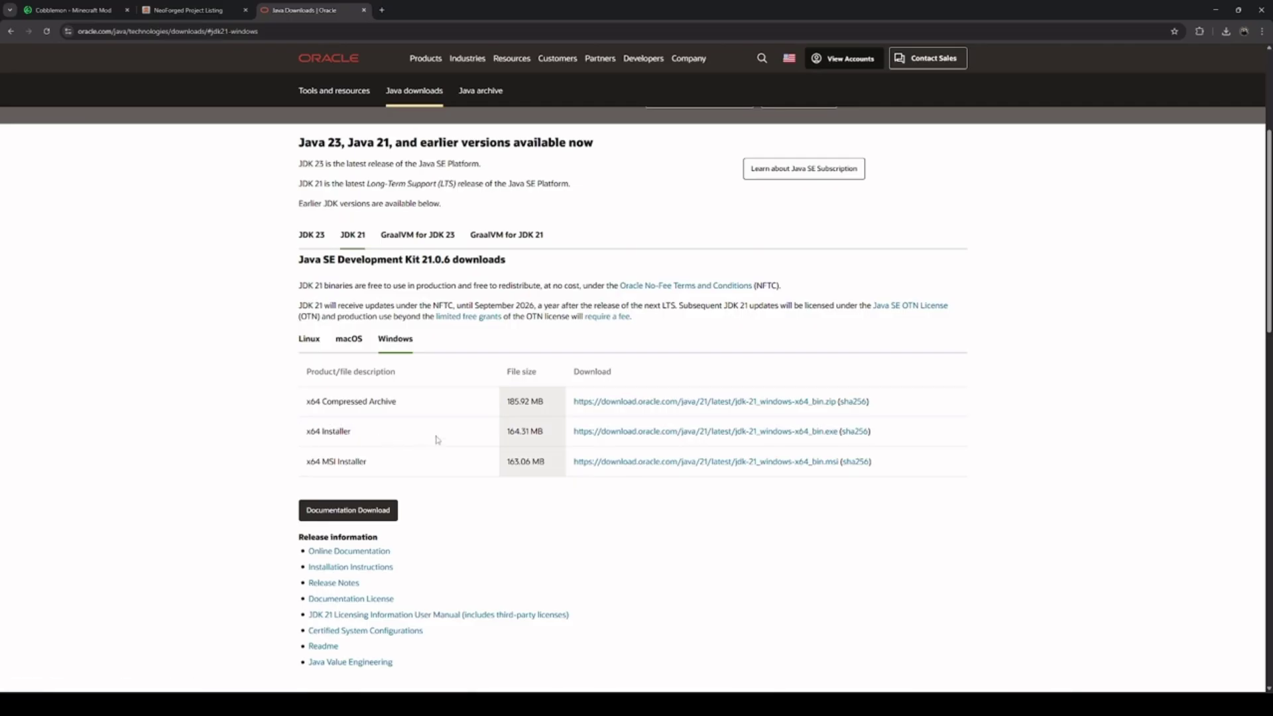
{"action": "left_click", "coordinate": [614, 435]}
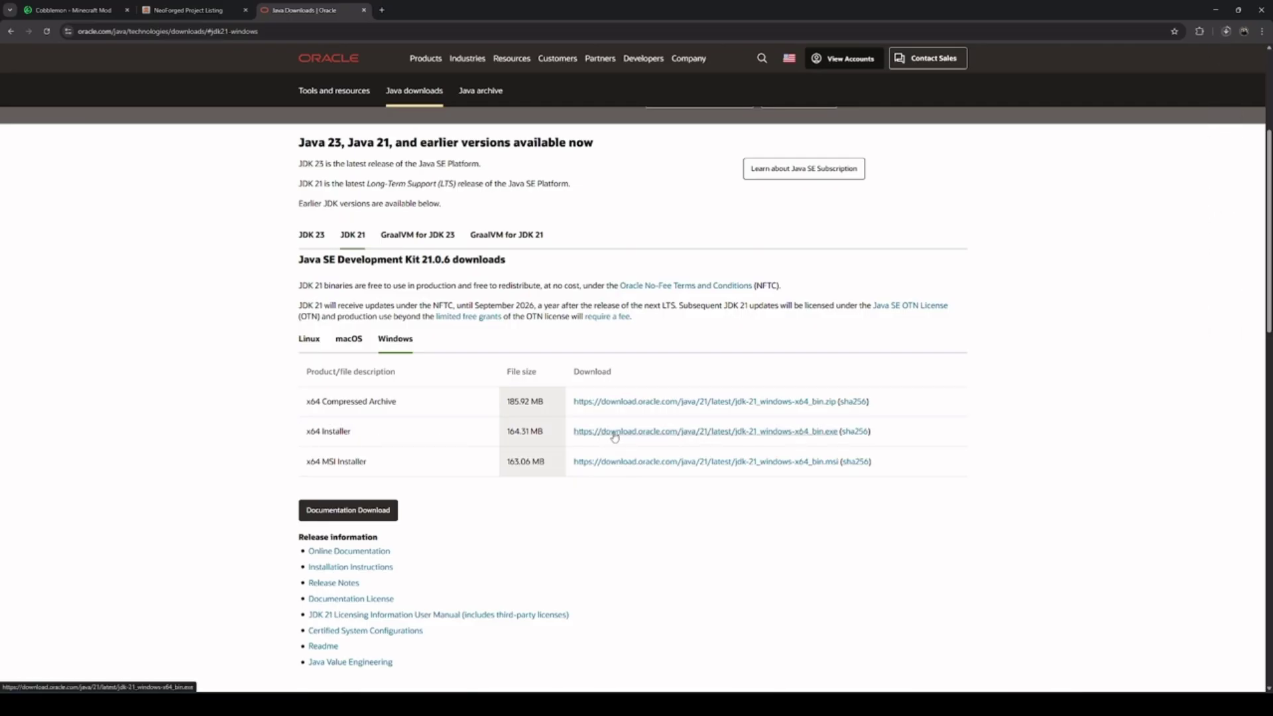
{"action": "left_click", "coordinate": [1226, 31]}
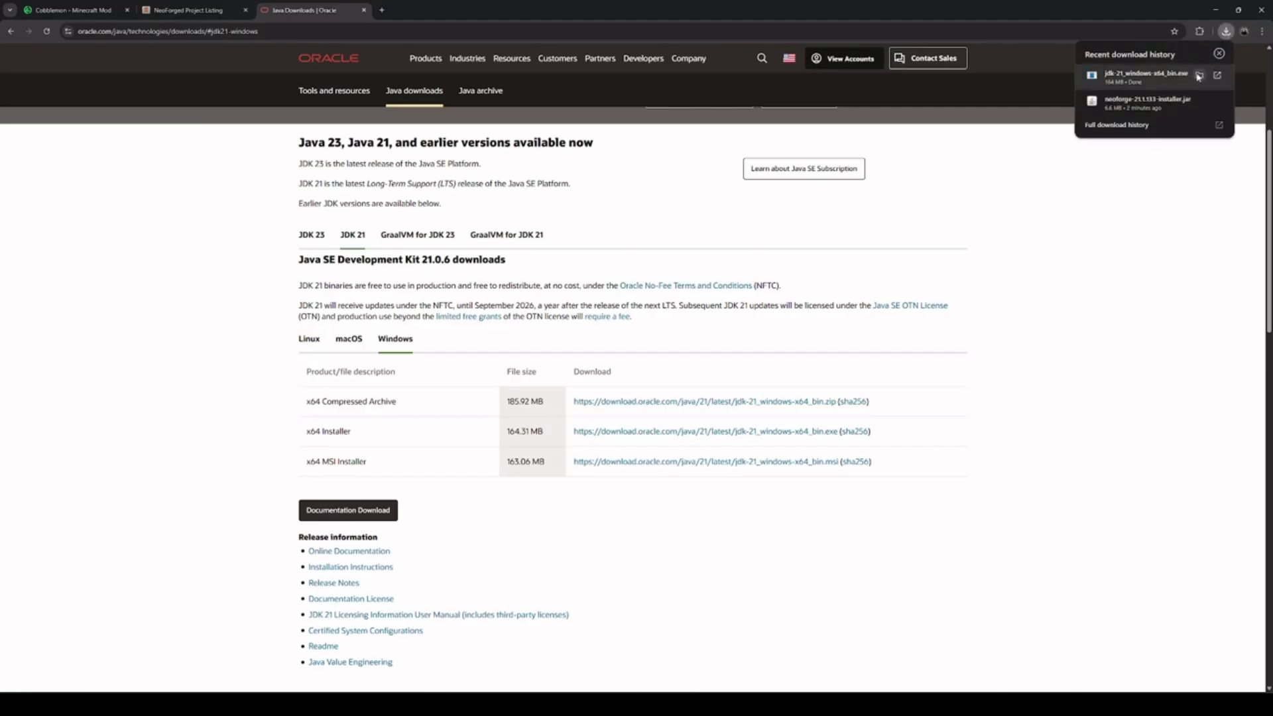
Launch the downloaded jdk-21 installer from Downloads and confirm reinstalling it
{"action": "left_click", "coordinate": [1199, 77]}
{"action": "right_click", "coordinate": [487, 333]}
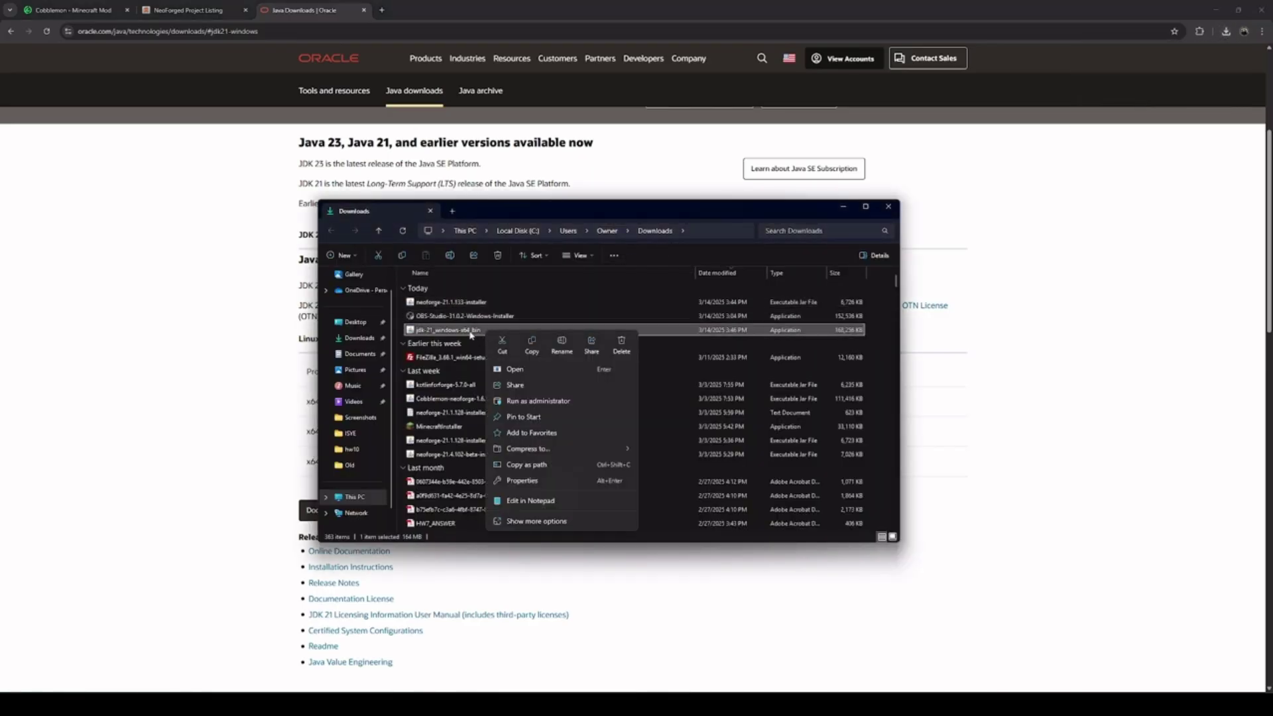
{"action": "left_click", "coordinate": [512, 371]}
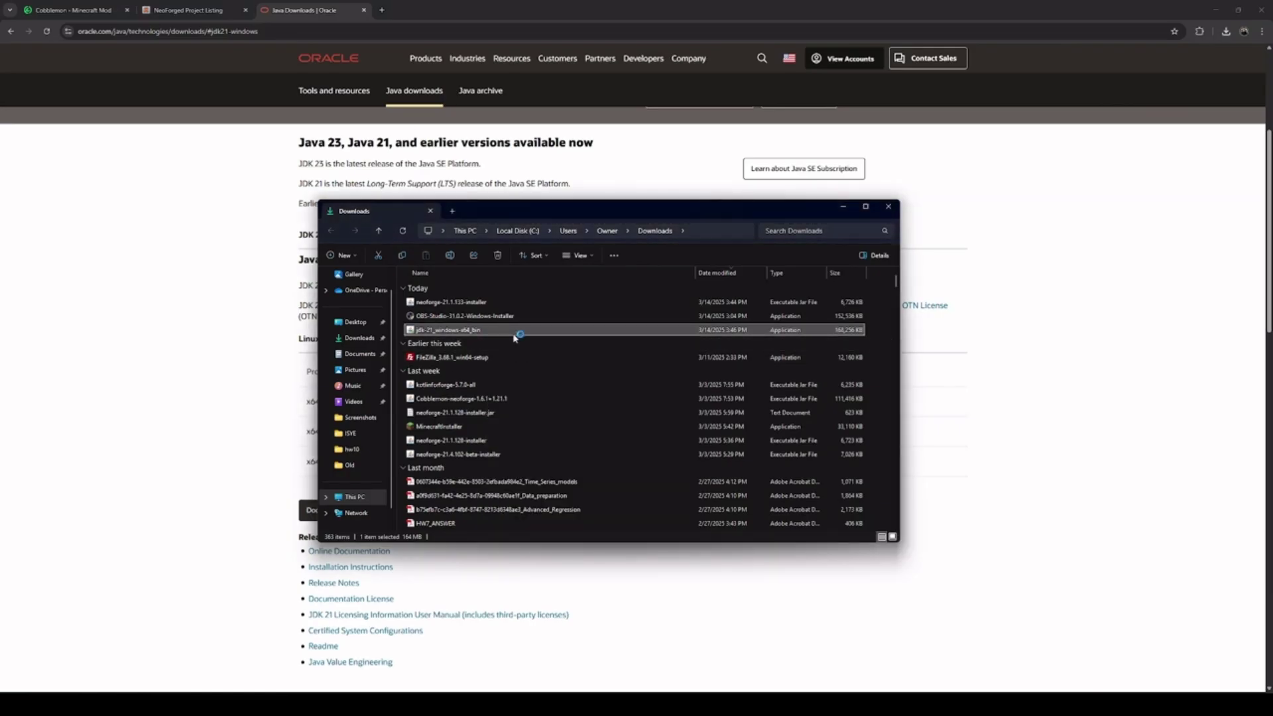
{"action": "left_click_drag", "start_coordinate": [619, 321], "coordinate": [598, 318]}
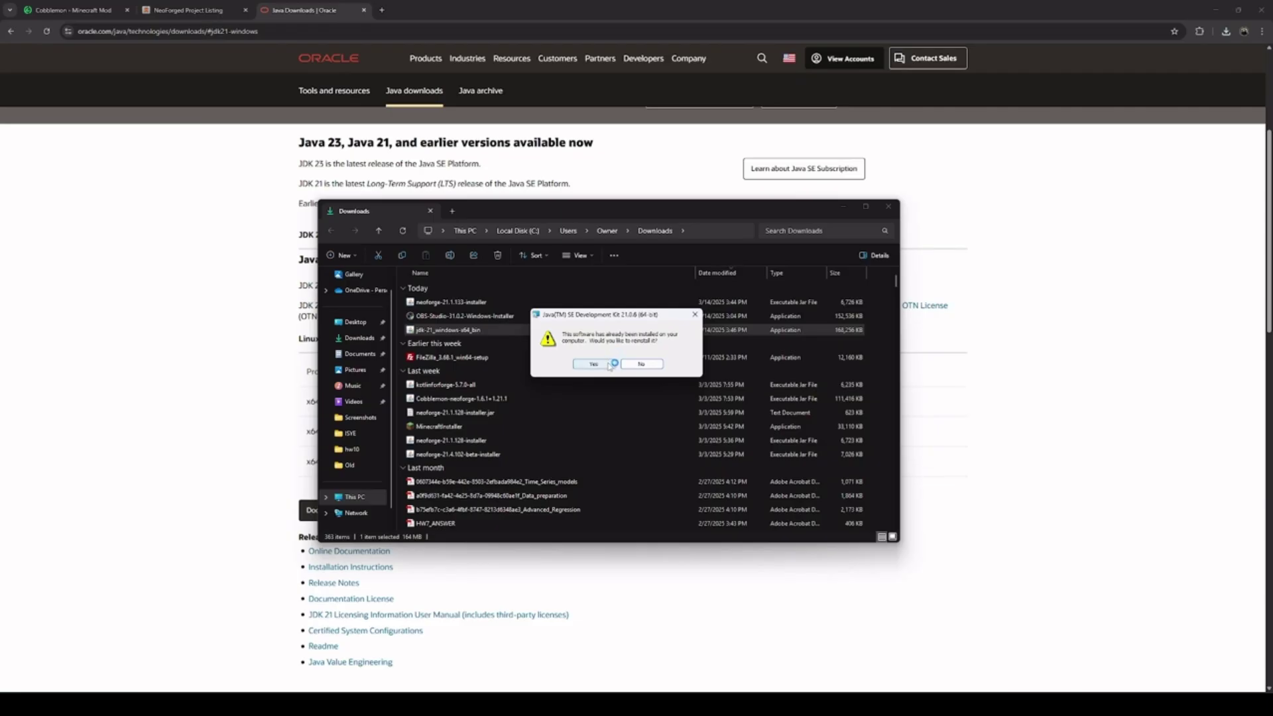
{"action": "left_click", "coordinate": [594, 364]}
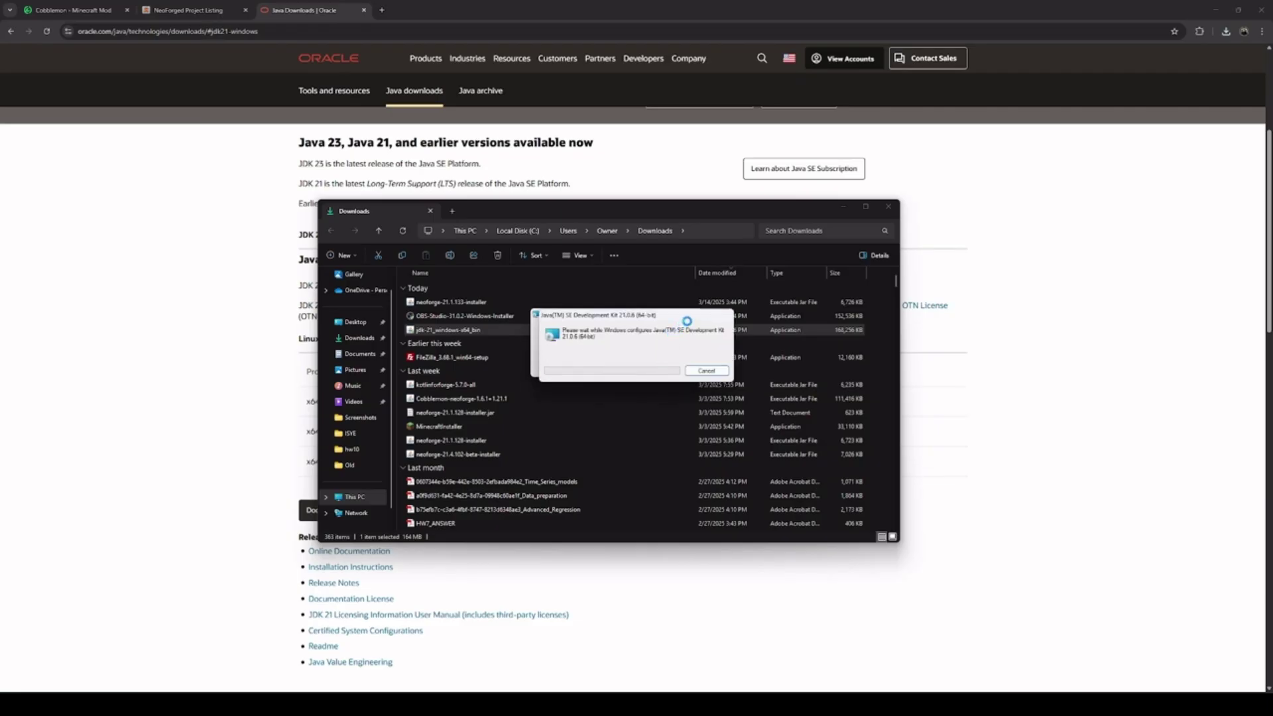
Complete the Java SE Development Kit 21.0.6 installation into the default folder
{"action": "left_click", "coordinate": [690, 430]}
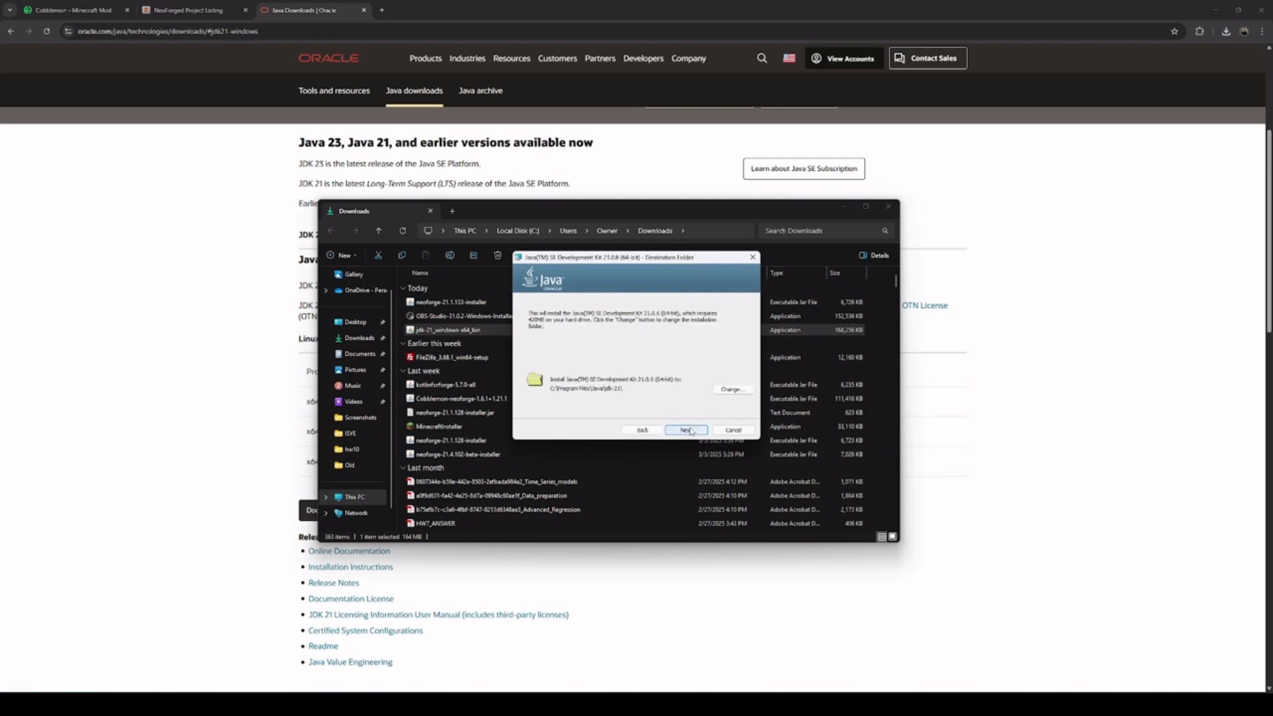
{"action": "left_click", "coordinate": [687, 430]}
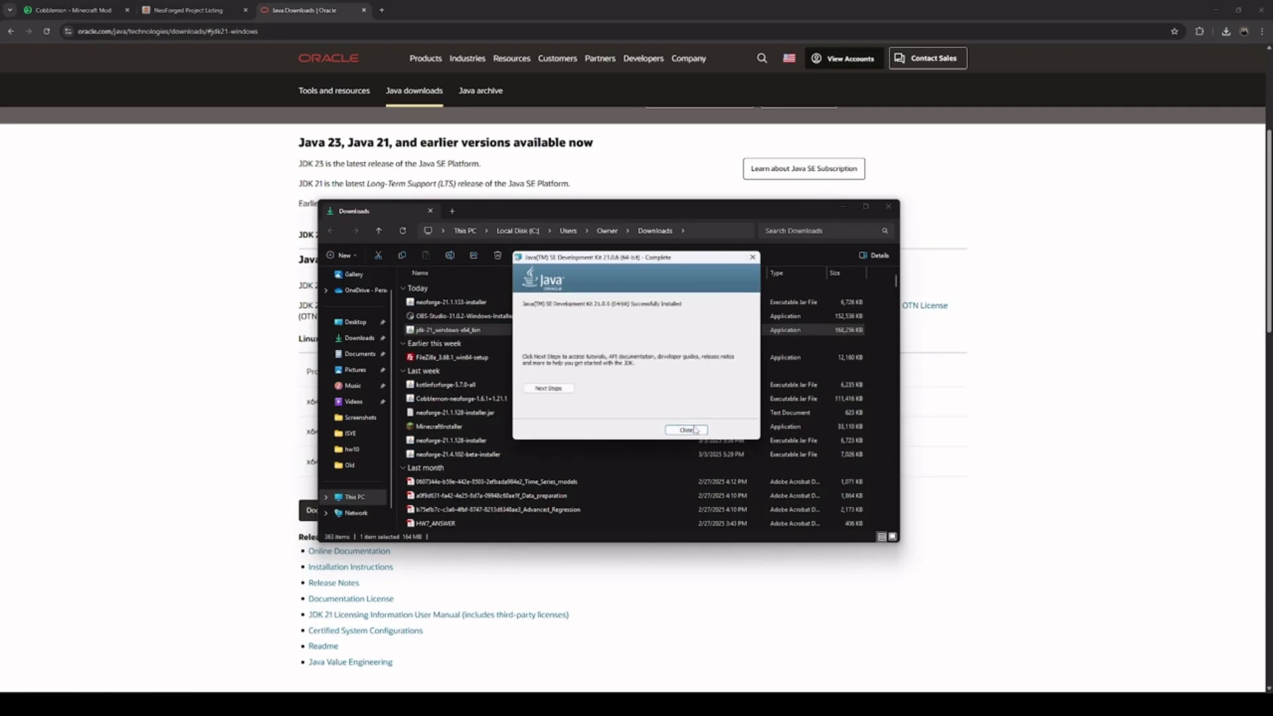
{"action": "left_click", "coordinate": [700, 432]}
{"action": "left_click", "coordinate": [503, 322]}
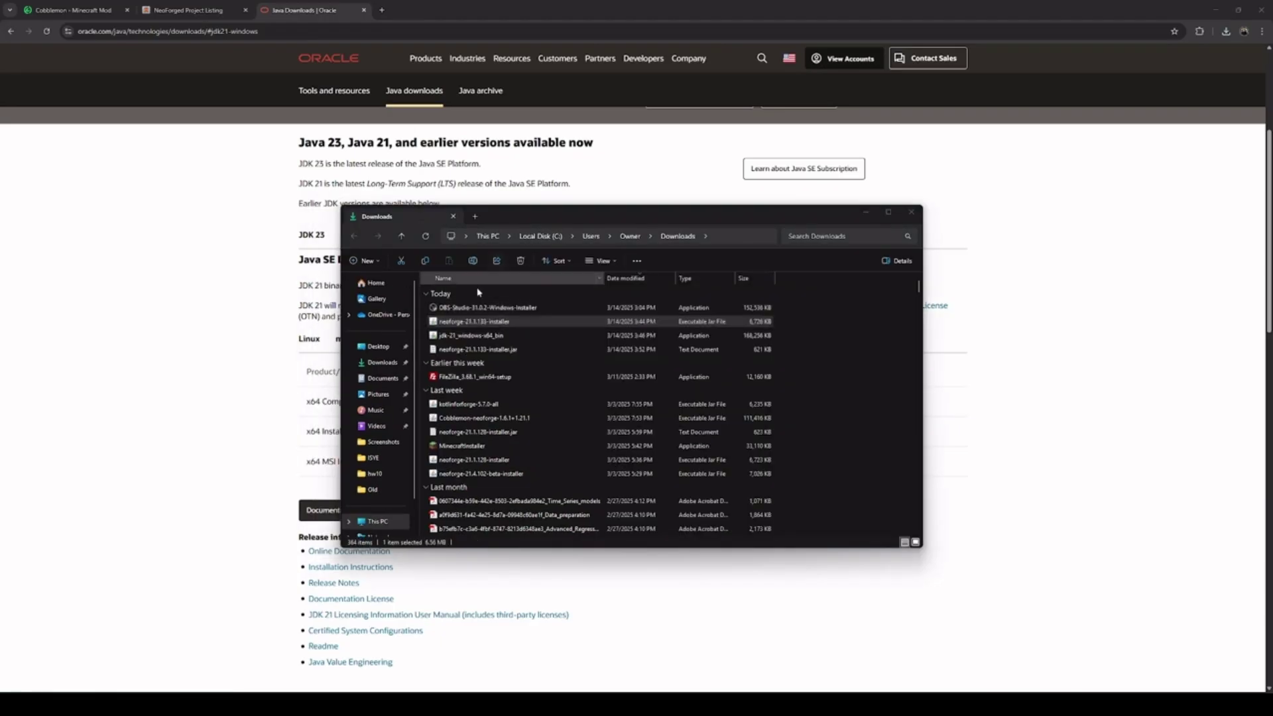
Run the neoforge-21.1.133 installer and install the client with default settings
{"action": "right_click", "coordinate": [505, 323]}
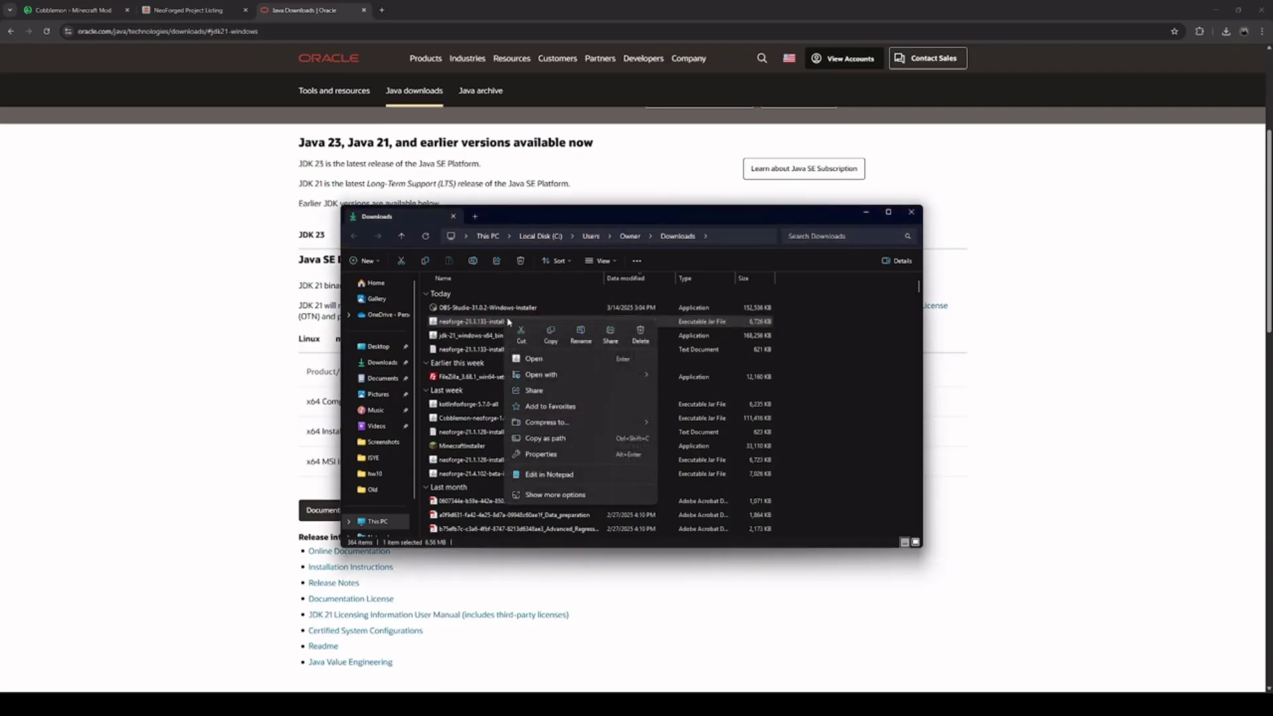
{"action": "left_click", "coordinate": [549, 359]}
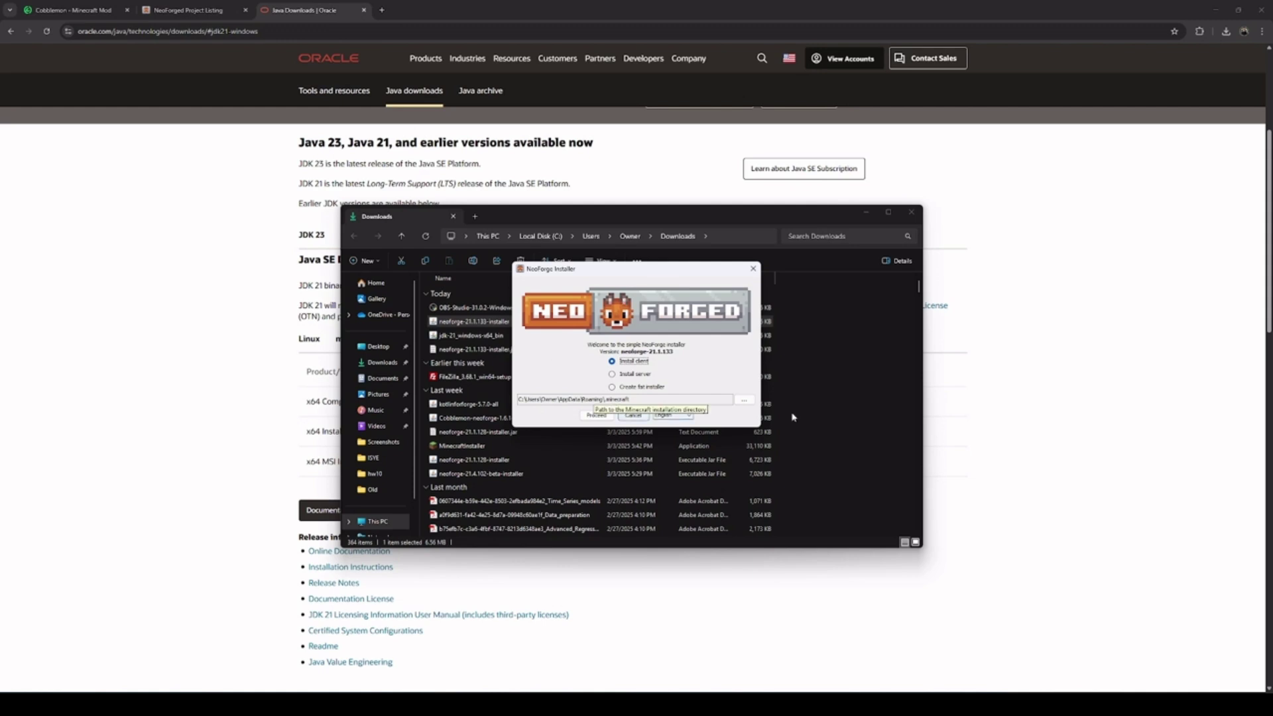
{"action": "left_click", "coordinate": [596, 416]}
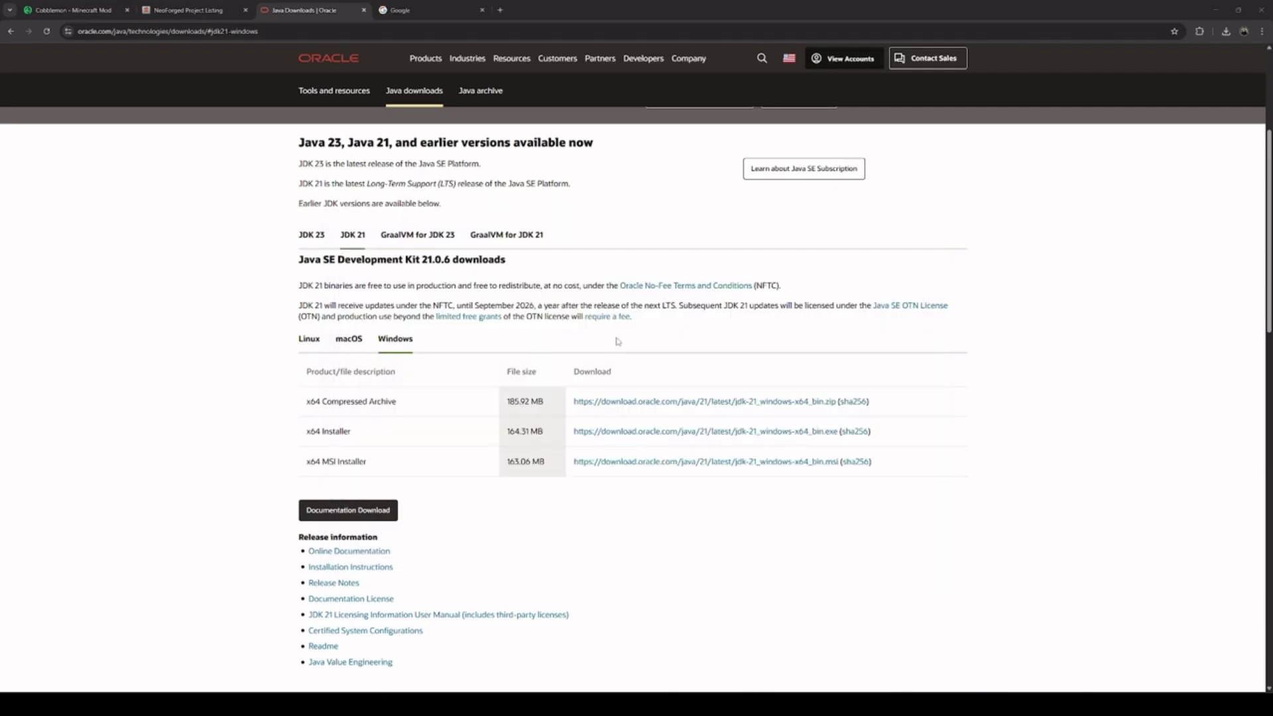
Search Google for 'Curseforge cobblemon' and open the CurseForge Cobblemon mod page
{"action": "left_click", "coordinate": [440, 7]}
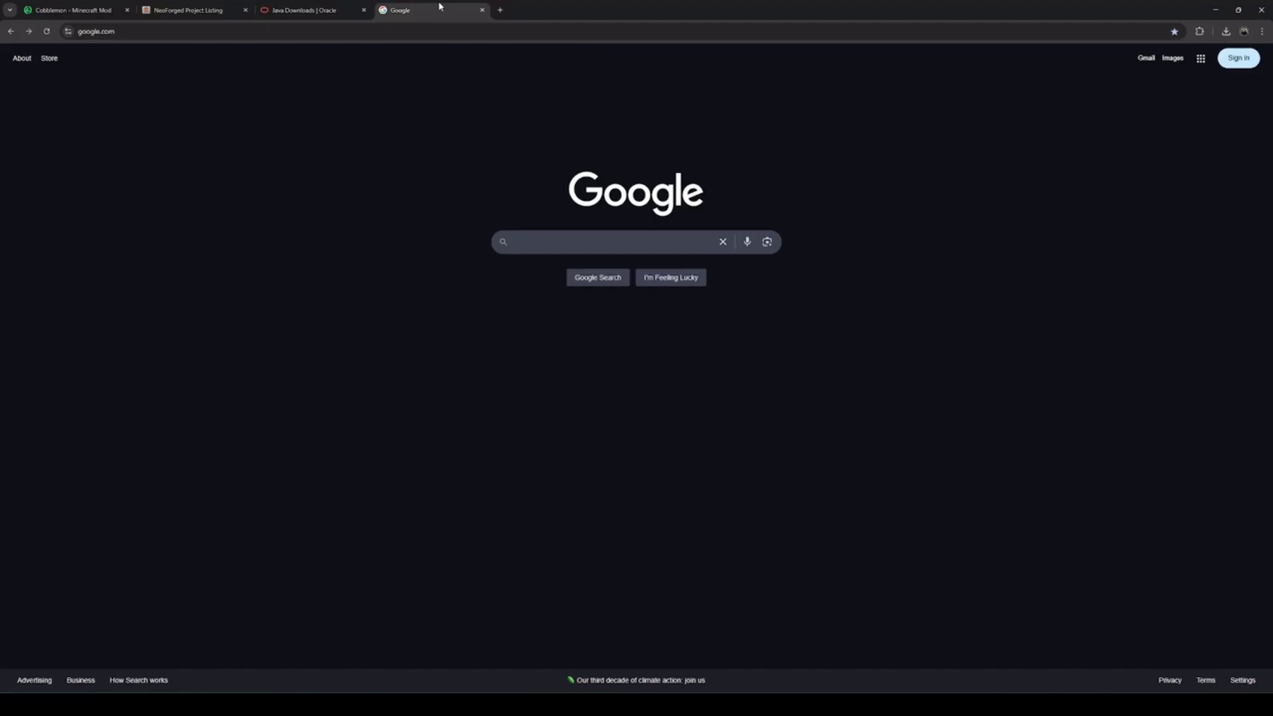
{"action": "left_click", "coordinate": [577, 248]}
{"action": "type", "text": "Cursefo"}
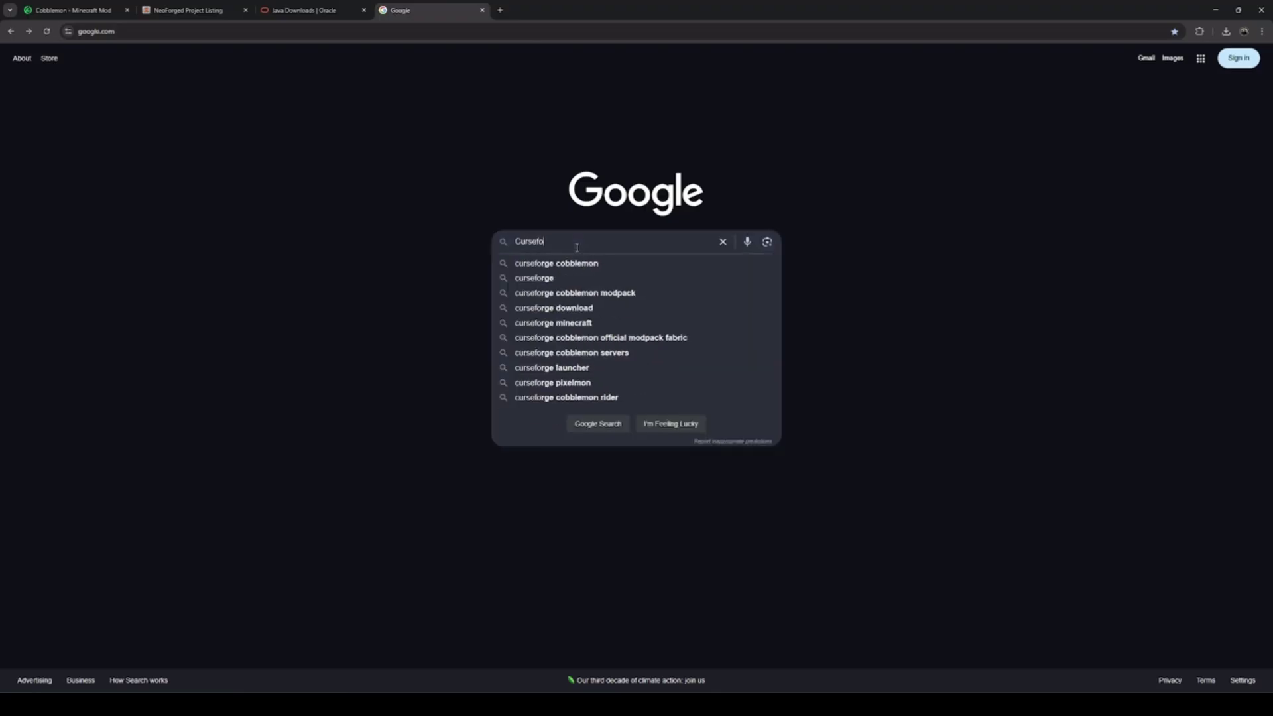
{"action": "type", "text": "rge cobblemon"}
{"action": "key", "text": "Return"}
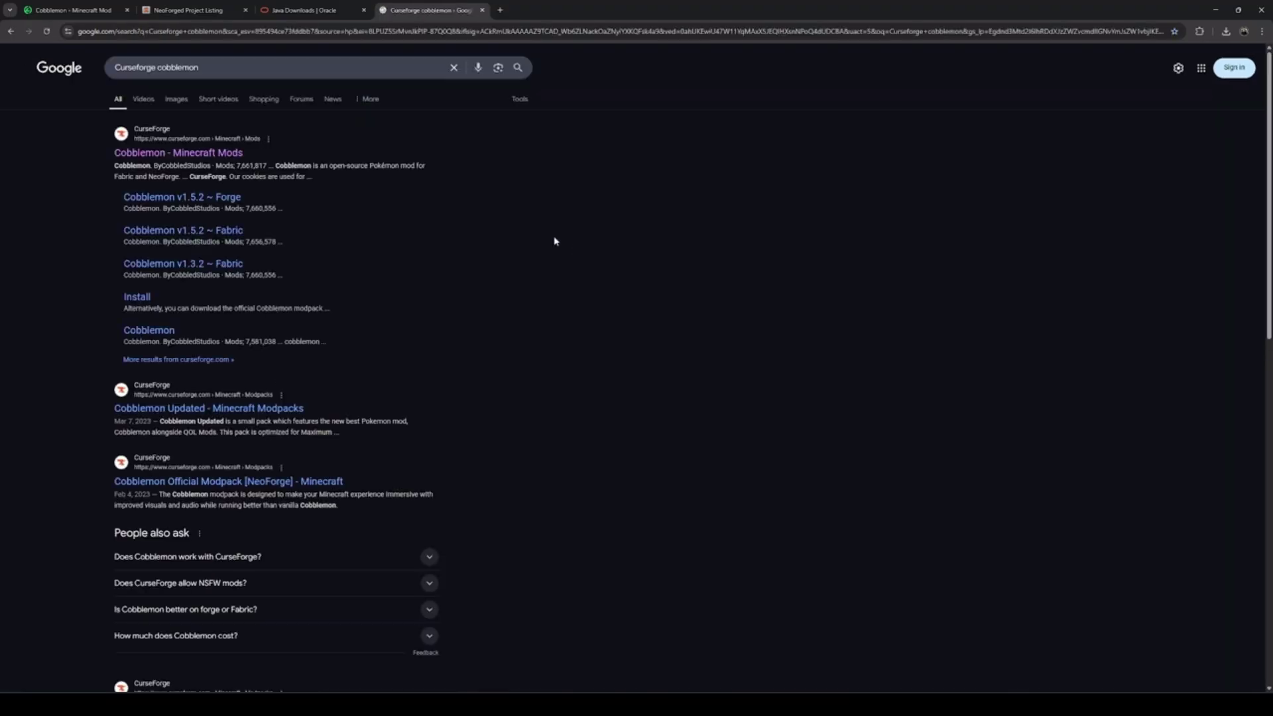
{"action": "left_click", "coordinate": [166, 152]}
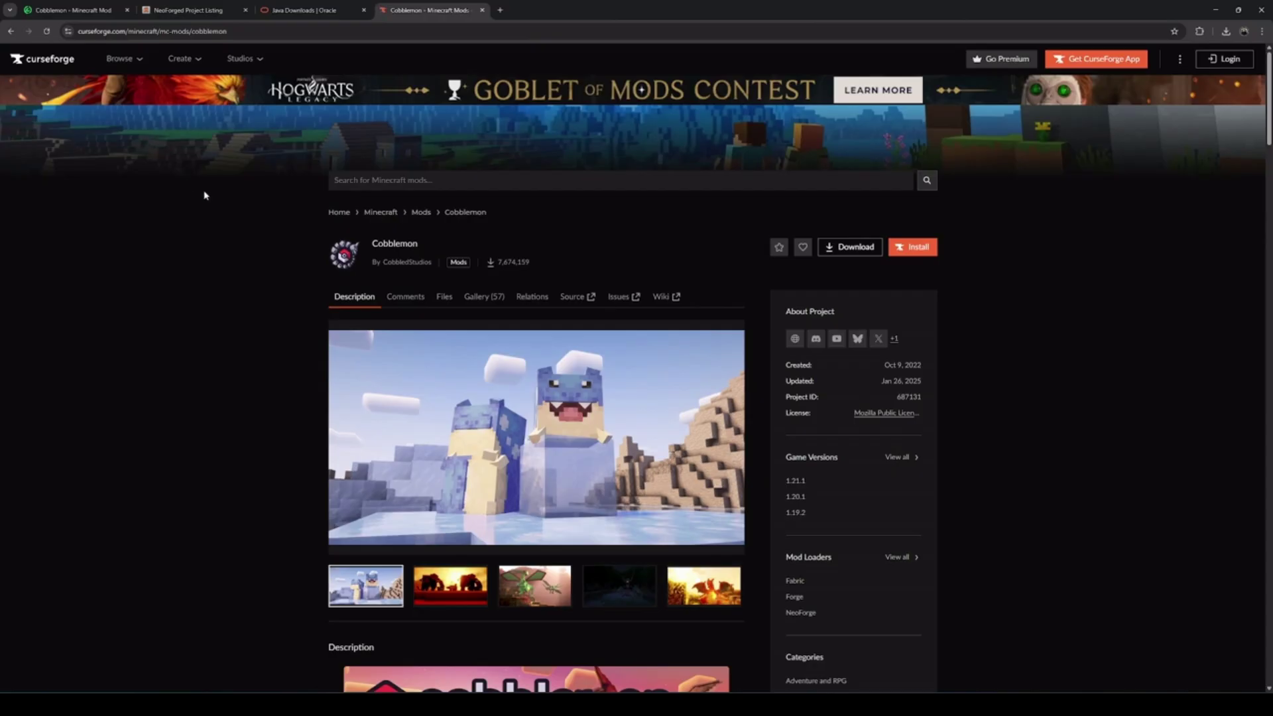
Filter files to 1.21.1 and download the Cobblemon v1.6.1 NeoForge file
{"action": "scroll", "coordinate": [202, 190], "scroll_direction": "down", "scroll_amount": 1}
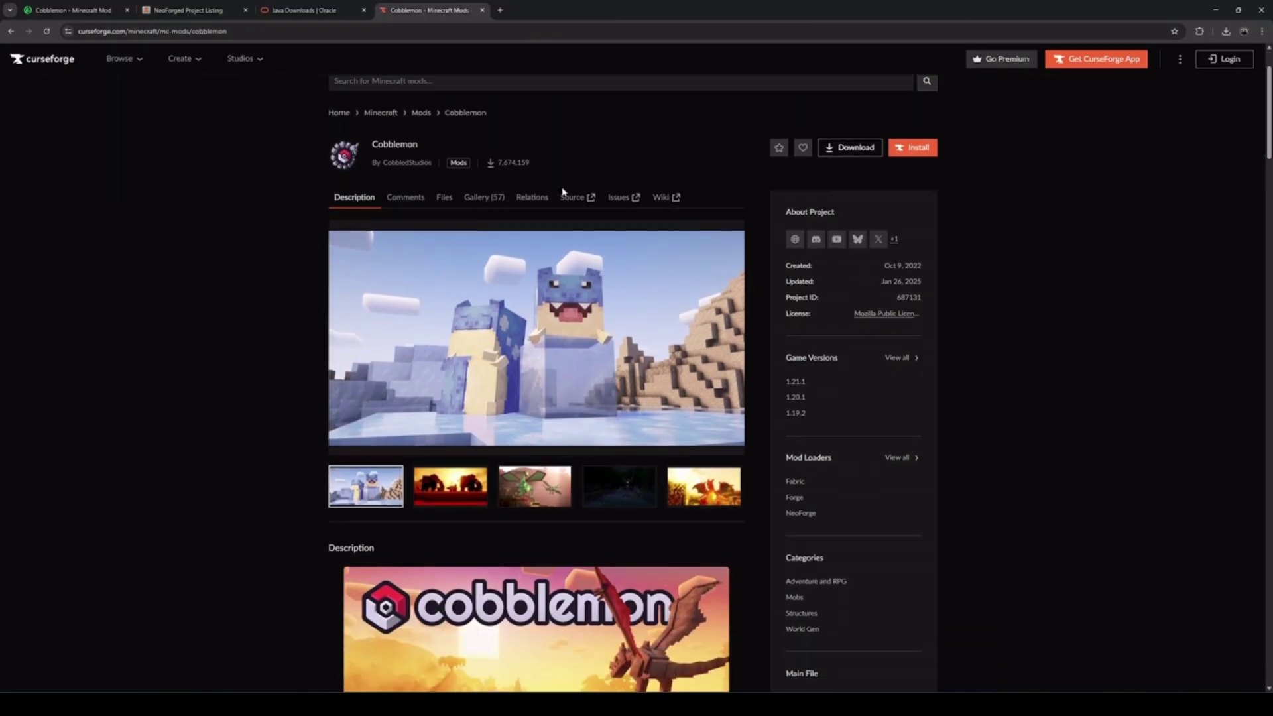
{"action": "left_click", "coordinate": [804, 386]}
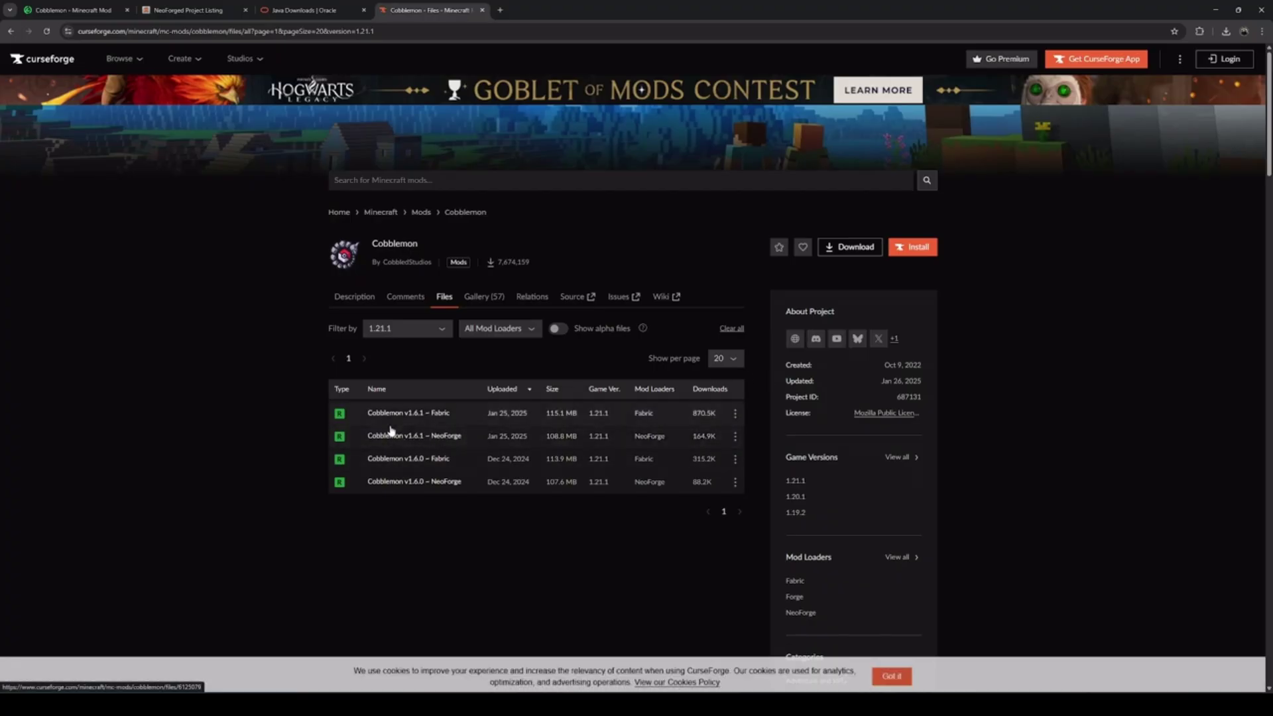
{"action": "left_click", "coordinate": [735, 436]}
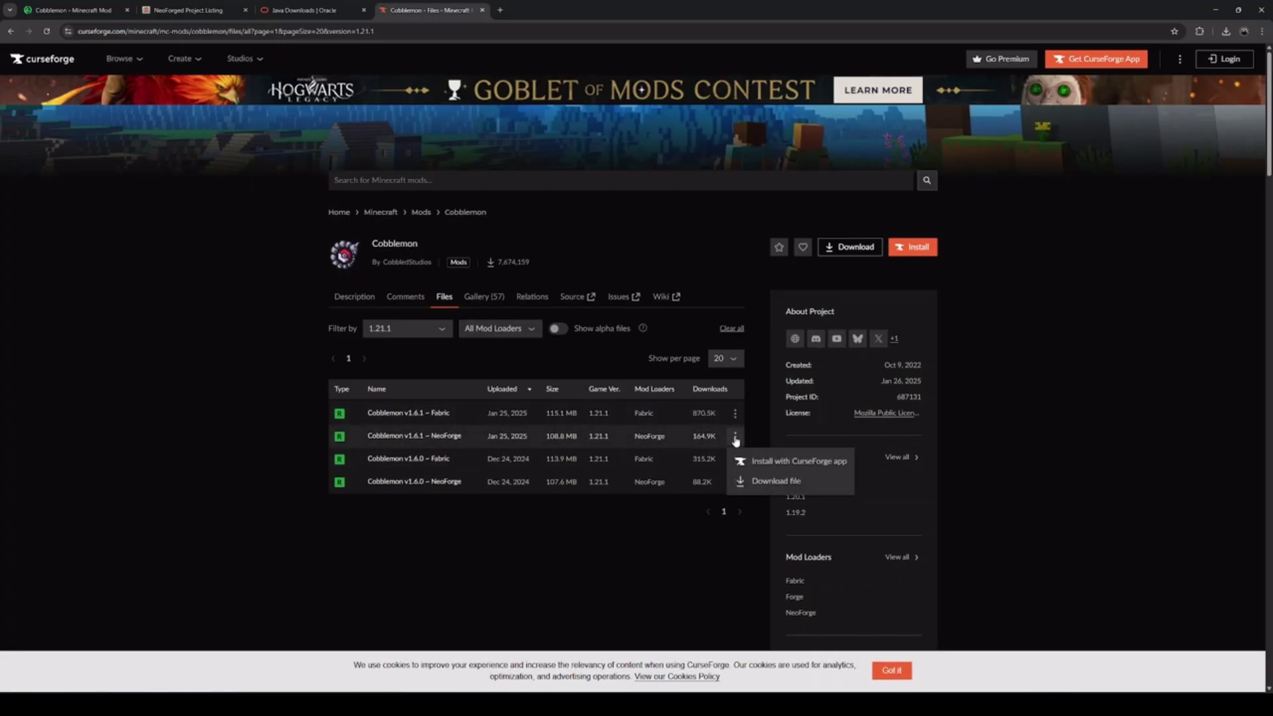
{"action": "left_click", "coordinate": [795, 481]}
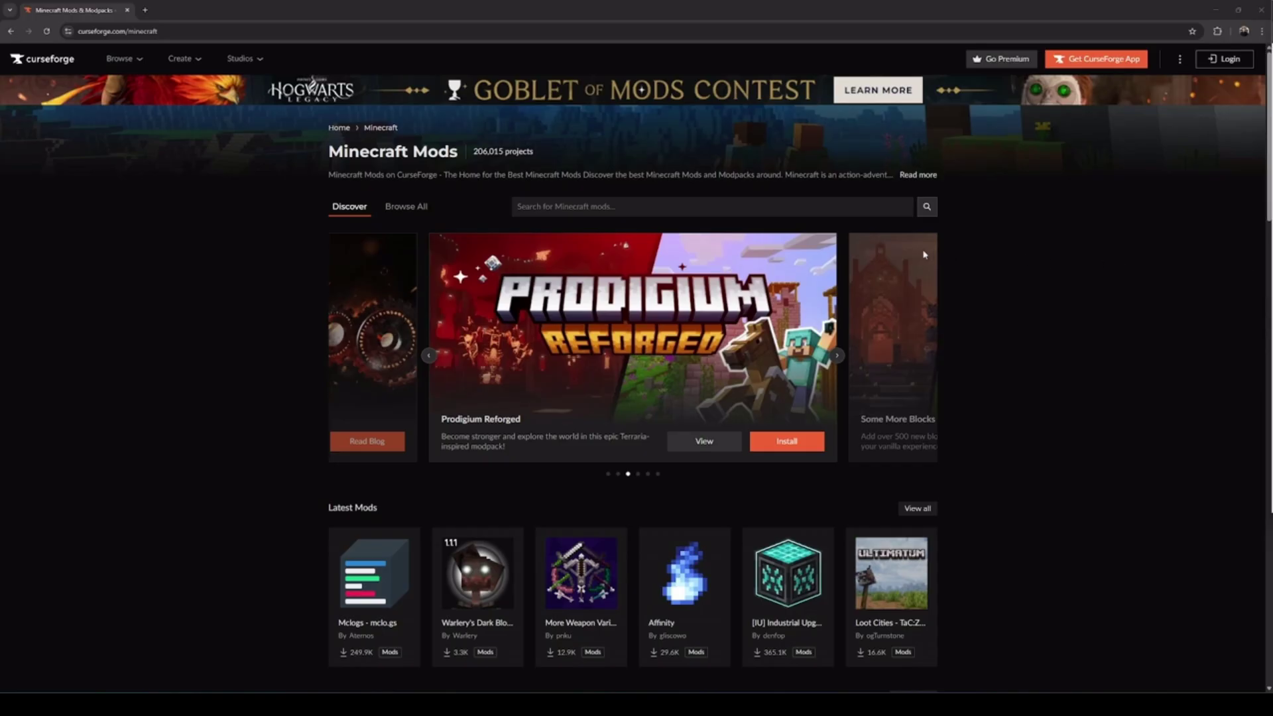
Search CurseForge for 'Kotlin for Forge' and open its project page
{"action": "left_click", "coordinate": [683, 213]}
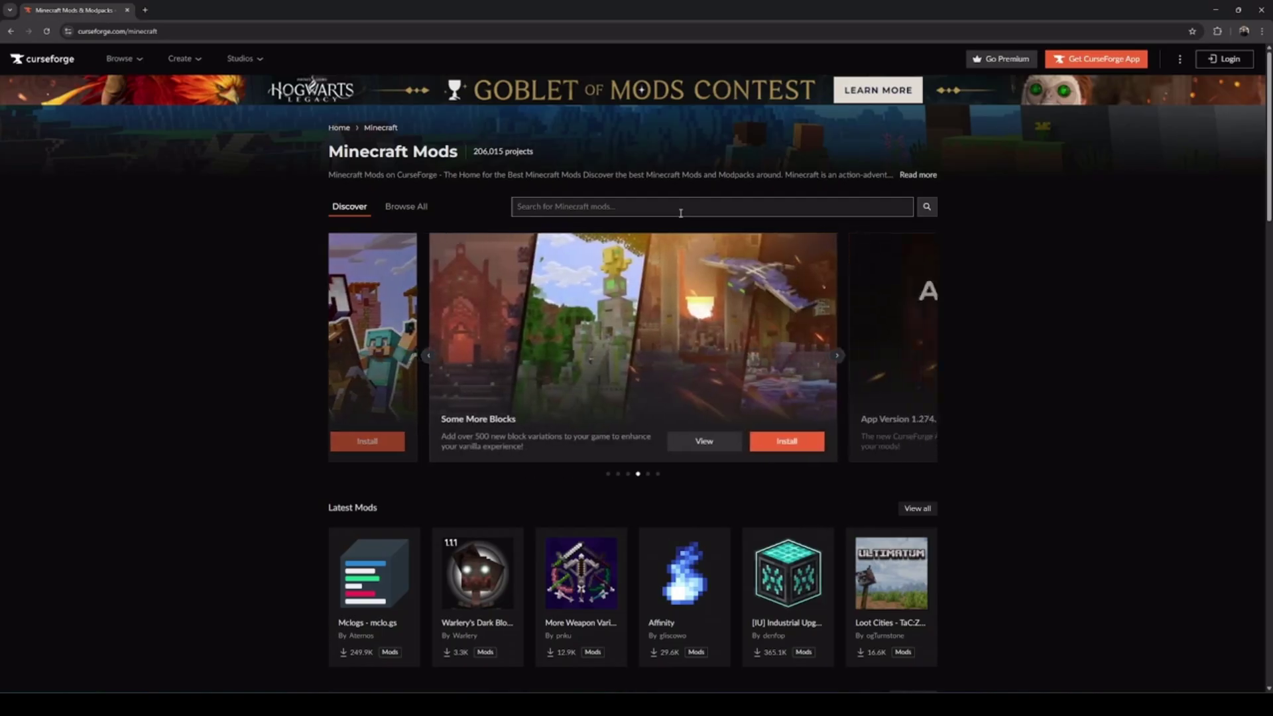
{"action": "type", "text": "Kotlin for Forge"}
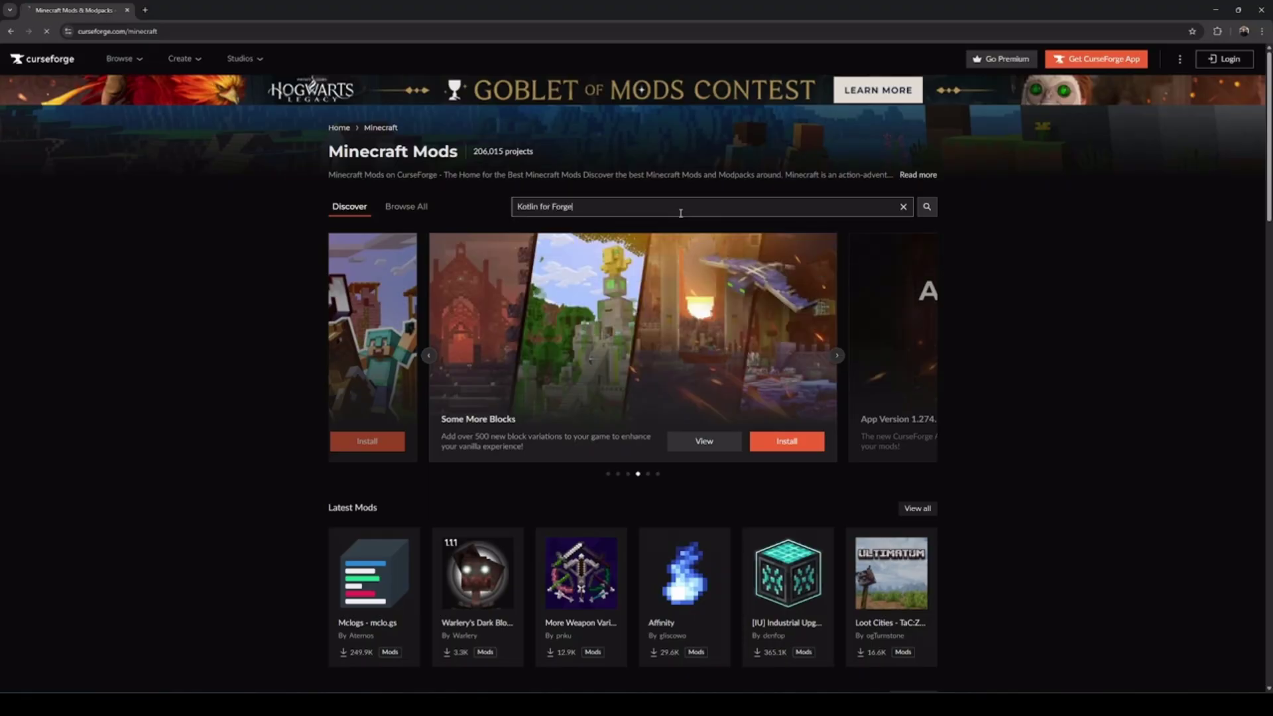
{"action": "key", "text": "Return"}
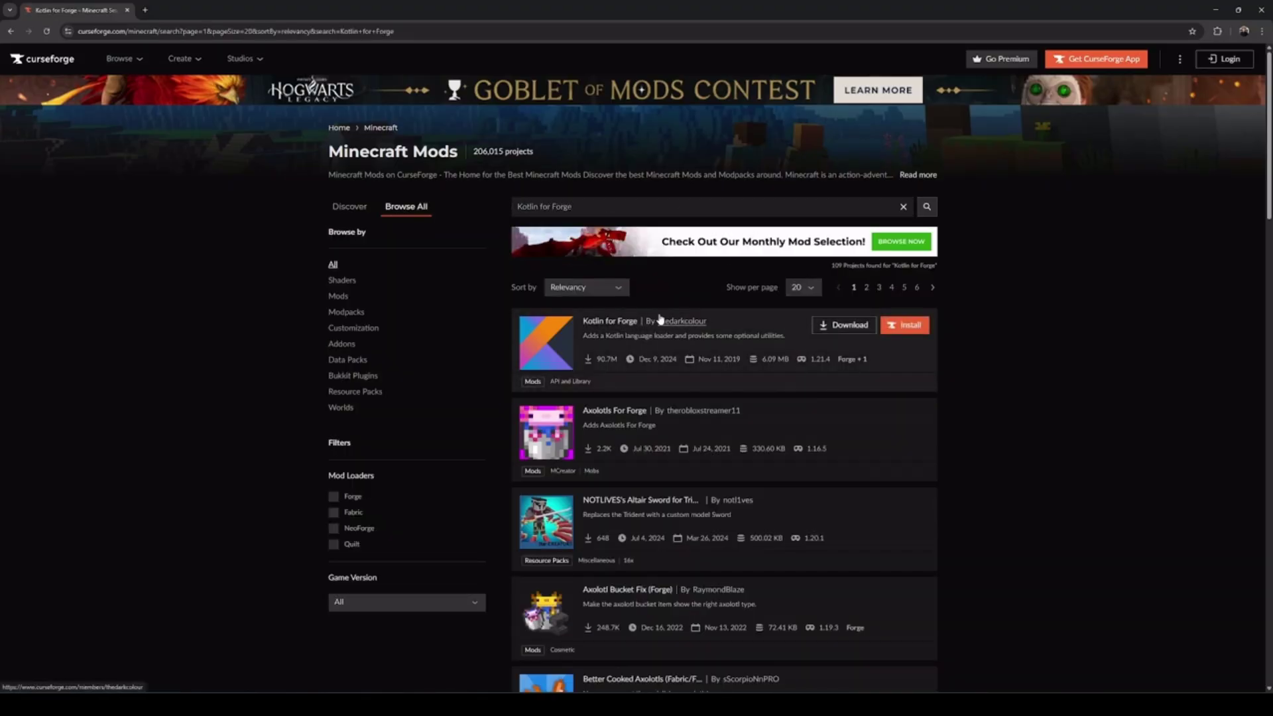
{"action": "left_click", "coordinate": [618, 331]}
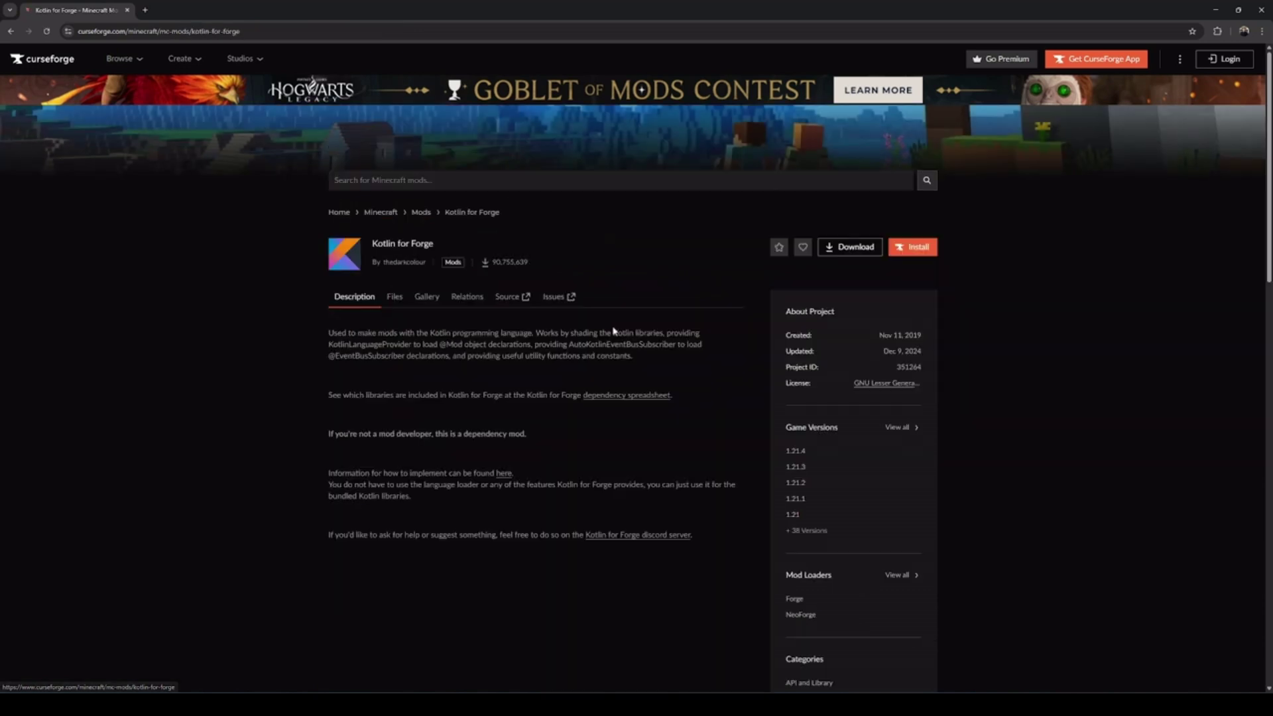
Filter files to 1.21.1 and download Kotlin for Forge 5.7.0
{"action": "scroll", "coordinate": [760, 385], "scroll_direction": "down", "scroll_amount": 3}
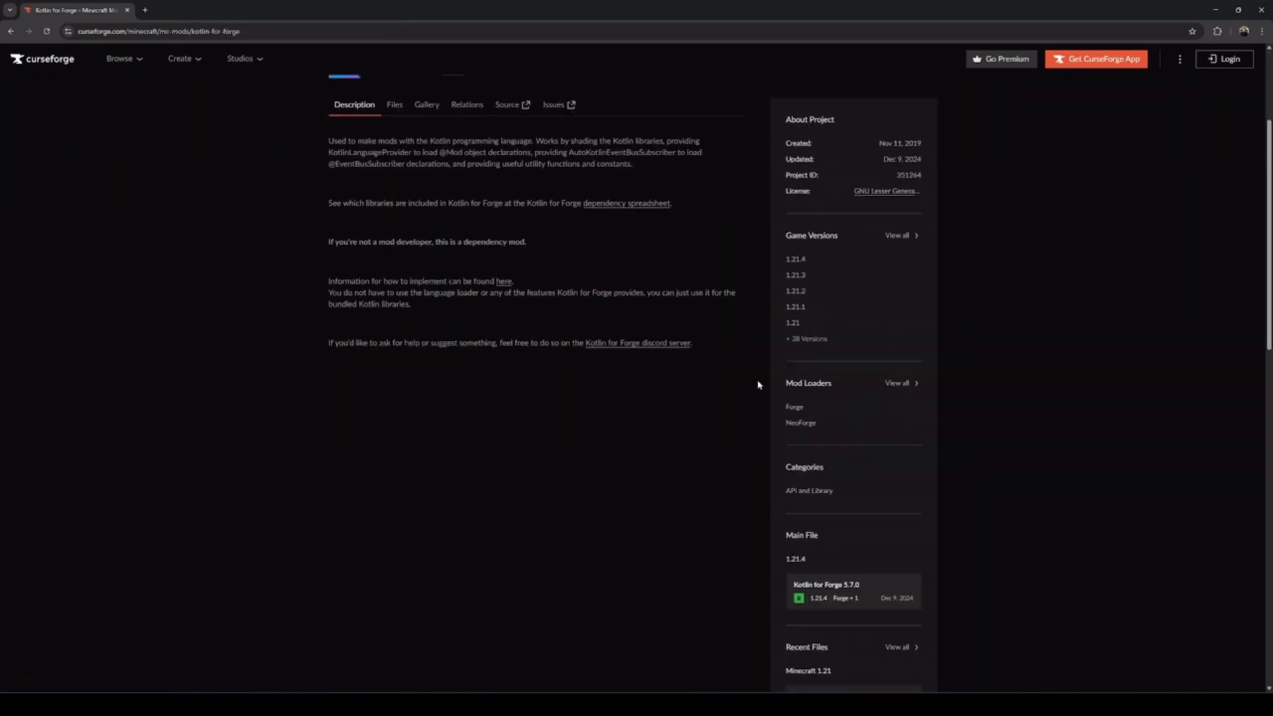
{"action": "left_click", "coordinate": [797, 300]}
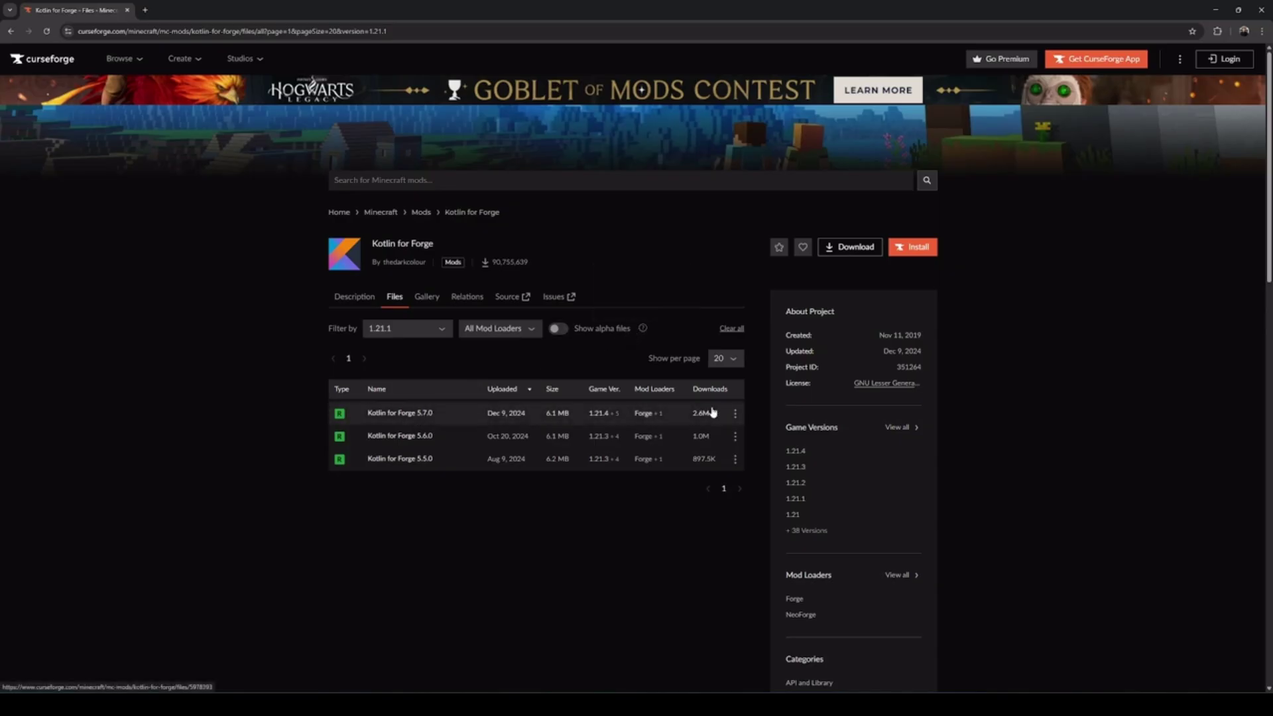
{"action": "left_click", "coordinate": [734, 413]}
{"action": "left_click", "coordinate": [773, 458]}
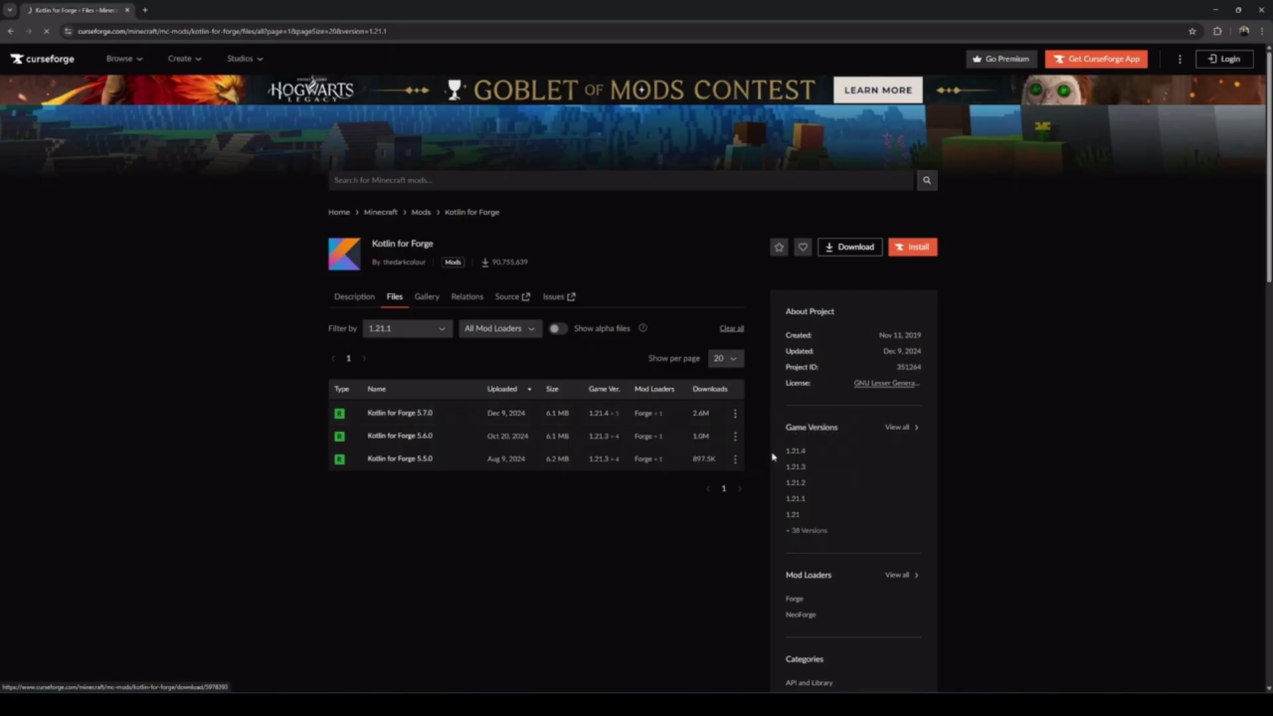
Open the Downloads folder and the NeoForge installation's empty mods folder
{"action": "left_click", "coordinate": [1226, 32]}
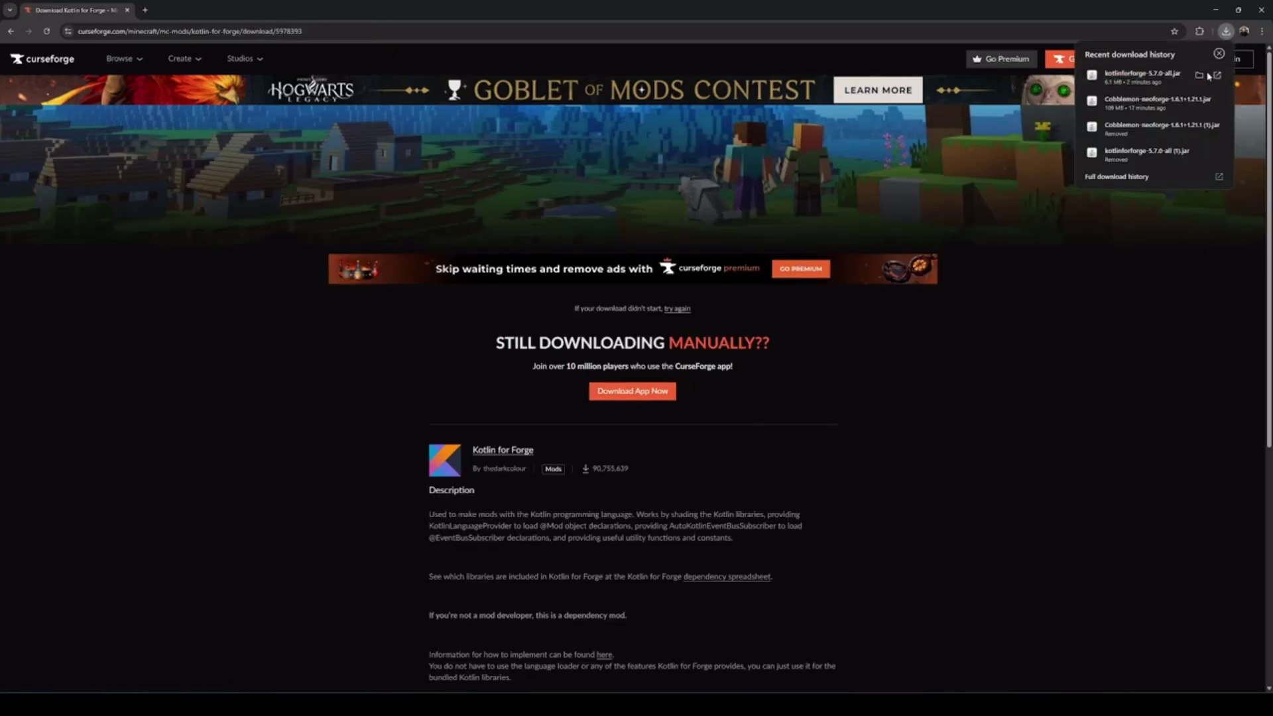
{"action": "left_click", "coordinate": [1199, 75]}
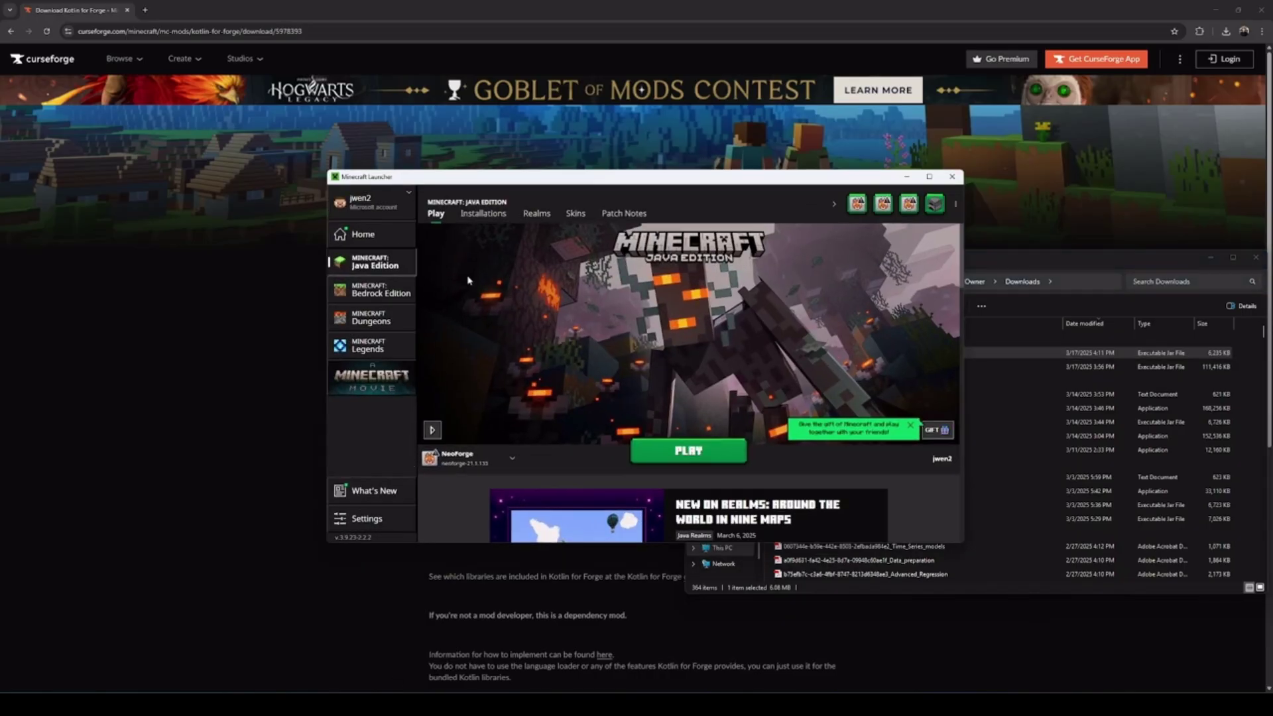
{"action": "left_click", "coordinate": [484, 219]}
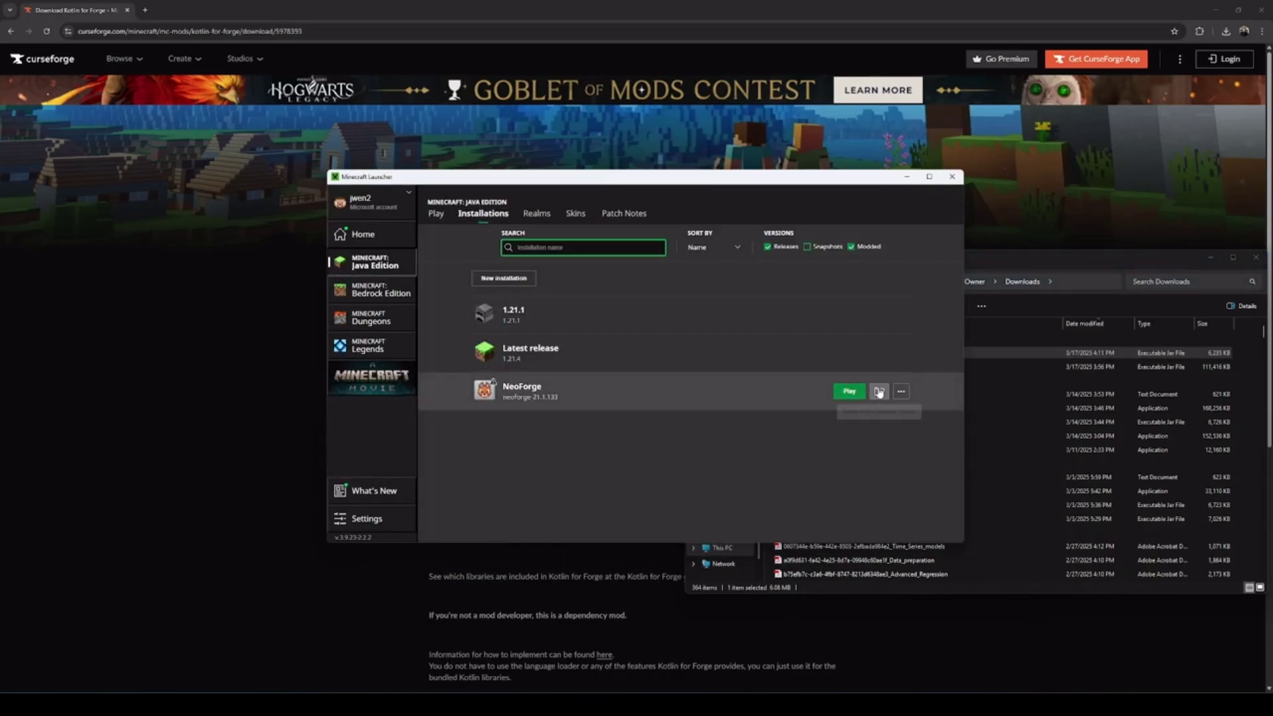
{"action": "left_click", "coordinate": [879, 391]}
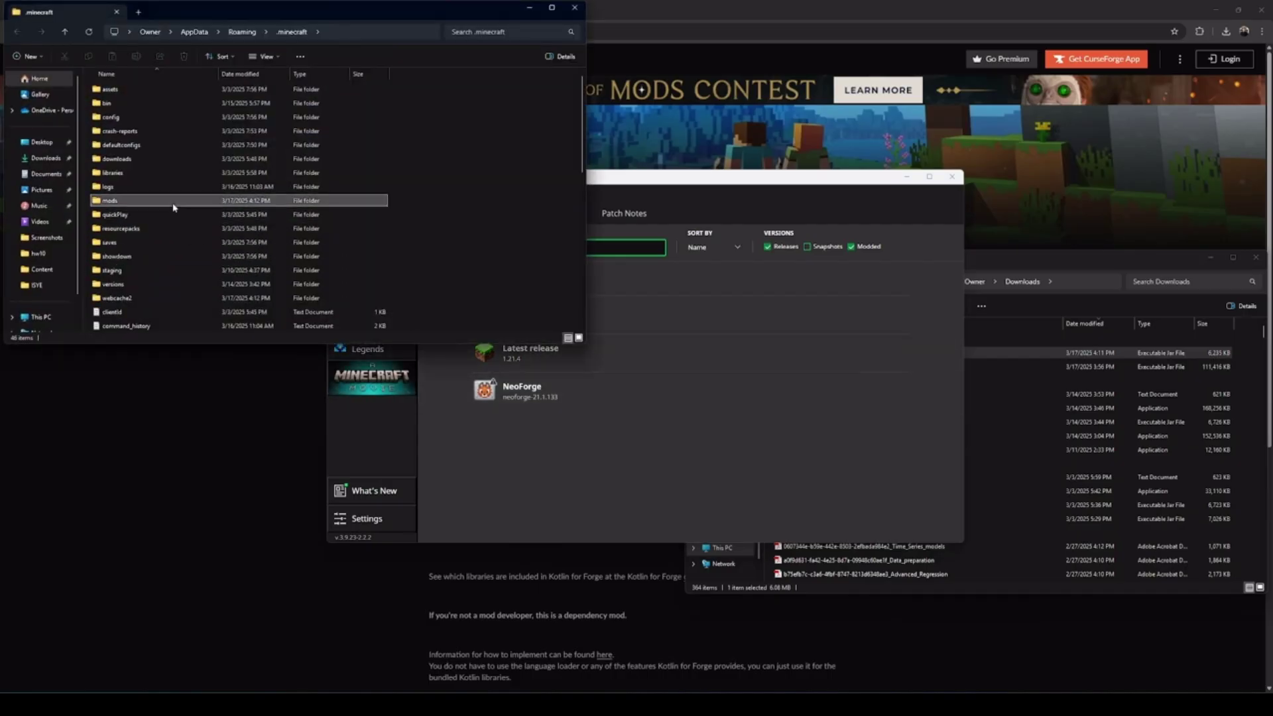
{"action": "double_click", "coordinate": [175, 201]}
Copy the Kotlin for Forge and Cobblemon jars from Downloads into mods
{"action": "left_click", "coordinate": [991, 294]}
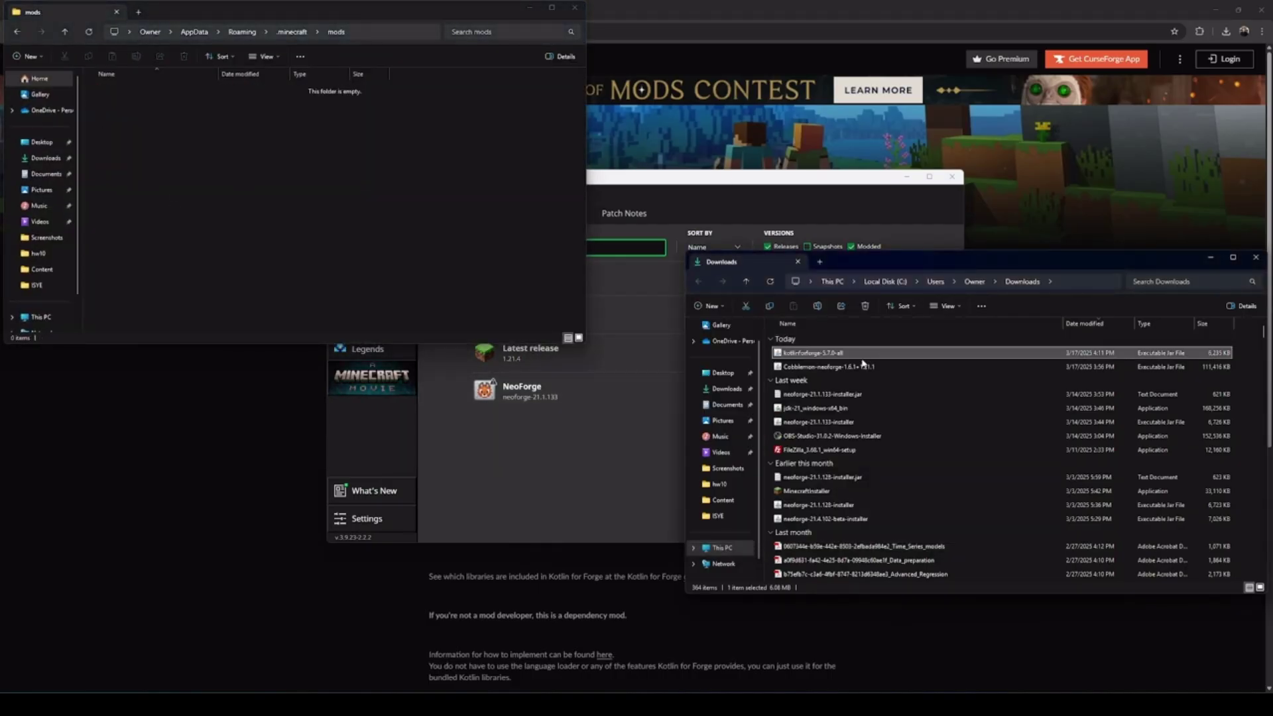
{"action": "left_click", "coordinate": [837, 365], "text": "ctrl"}
{"action": "key", "text": "ctrl+c"}
{"action": "left_click", "coordinate": [382, 218]}
{"action": "key", "text": "ctrl+v"}
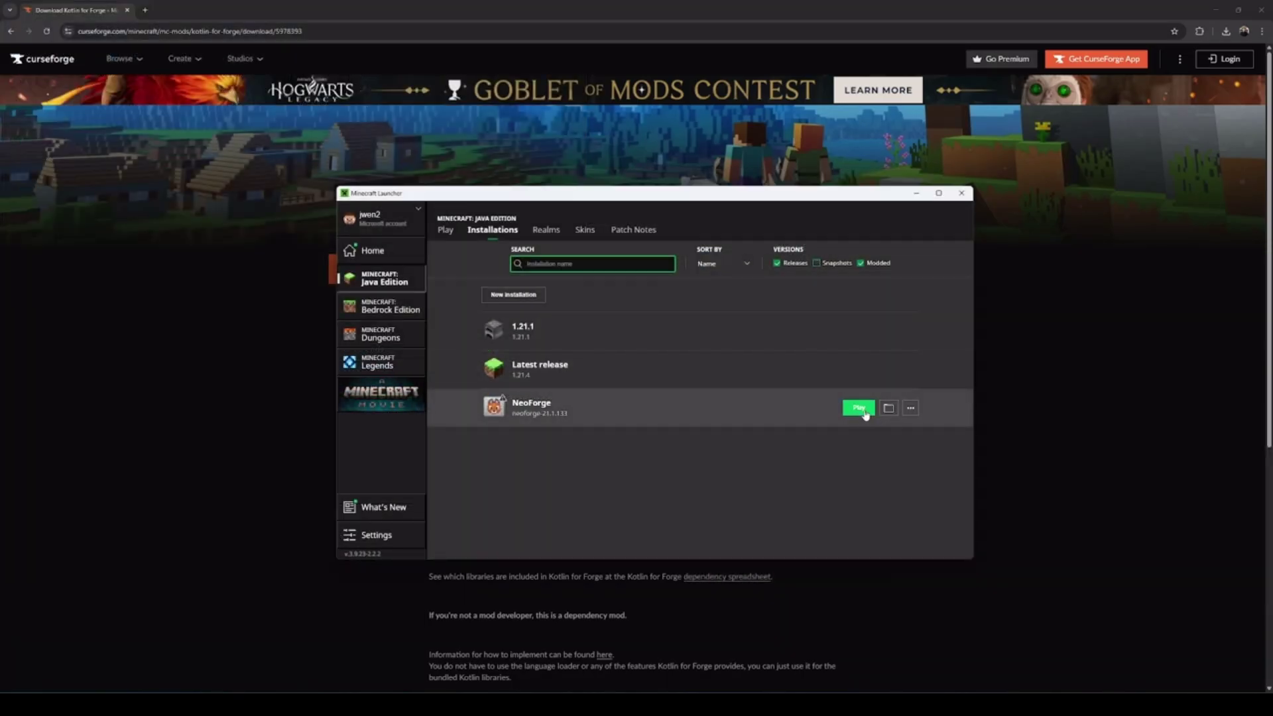
Launch the NeoForge installation and load Cobblemon World in Singleplayer
{"action": "double_click", "coordinate": [682, 203]}
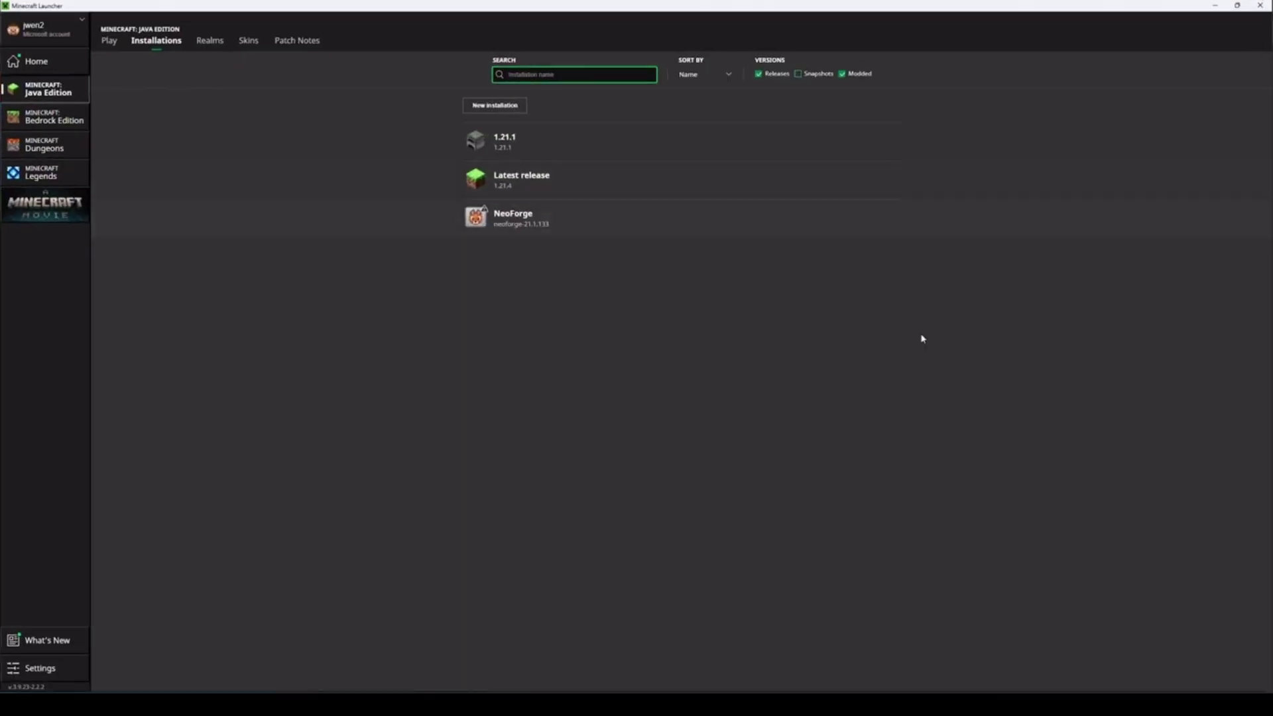
{"action": "left_click", "coordinate": [843, 219]}
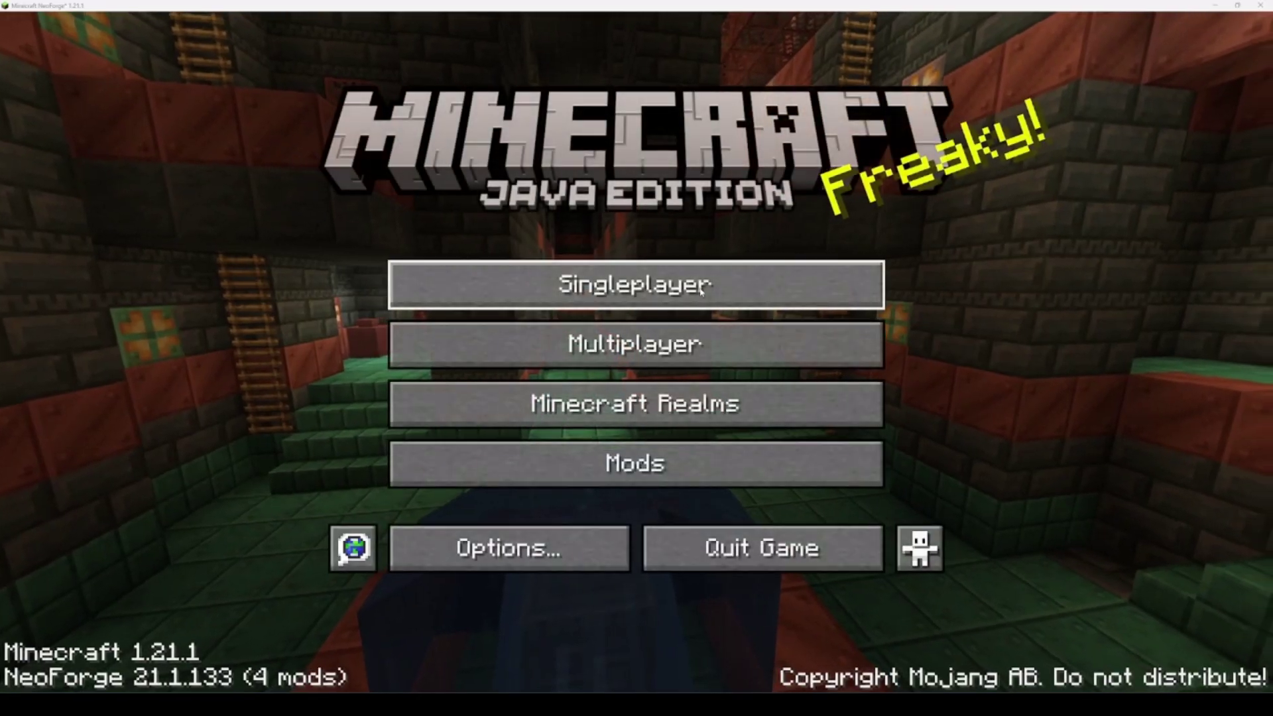
{"action": "left_click", "coordinate": [702, 289]}
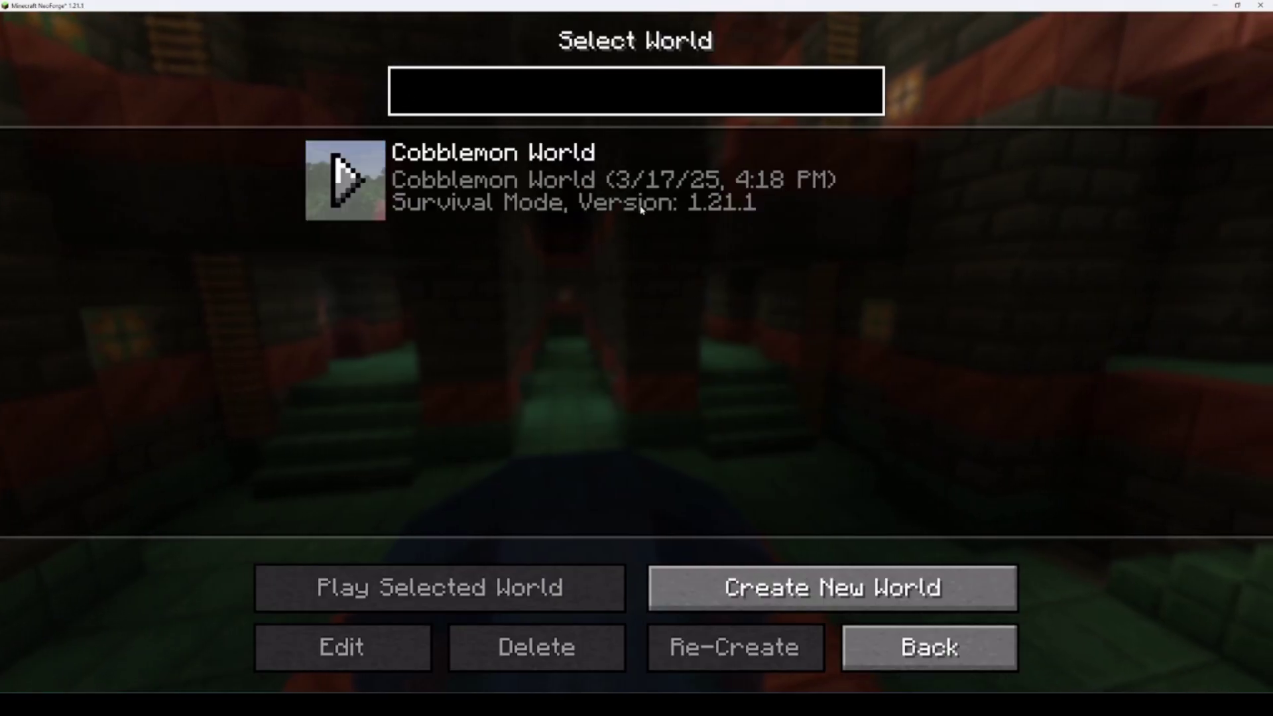
{"action": "double_click", "coordinate": [645, 200]}
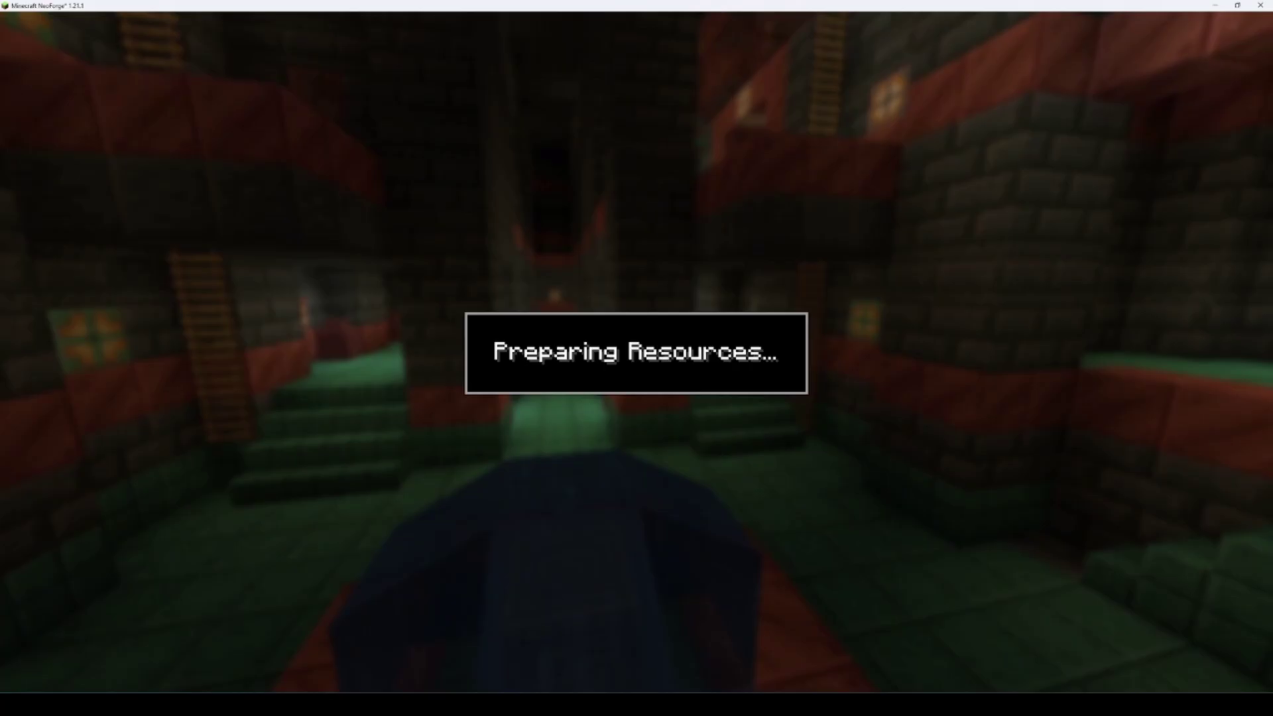
{"action": "key", "text": "Escape"}
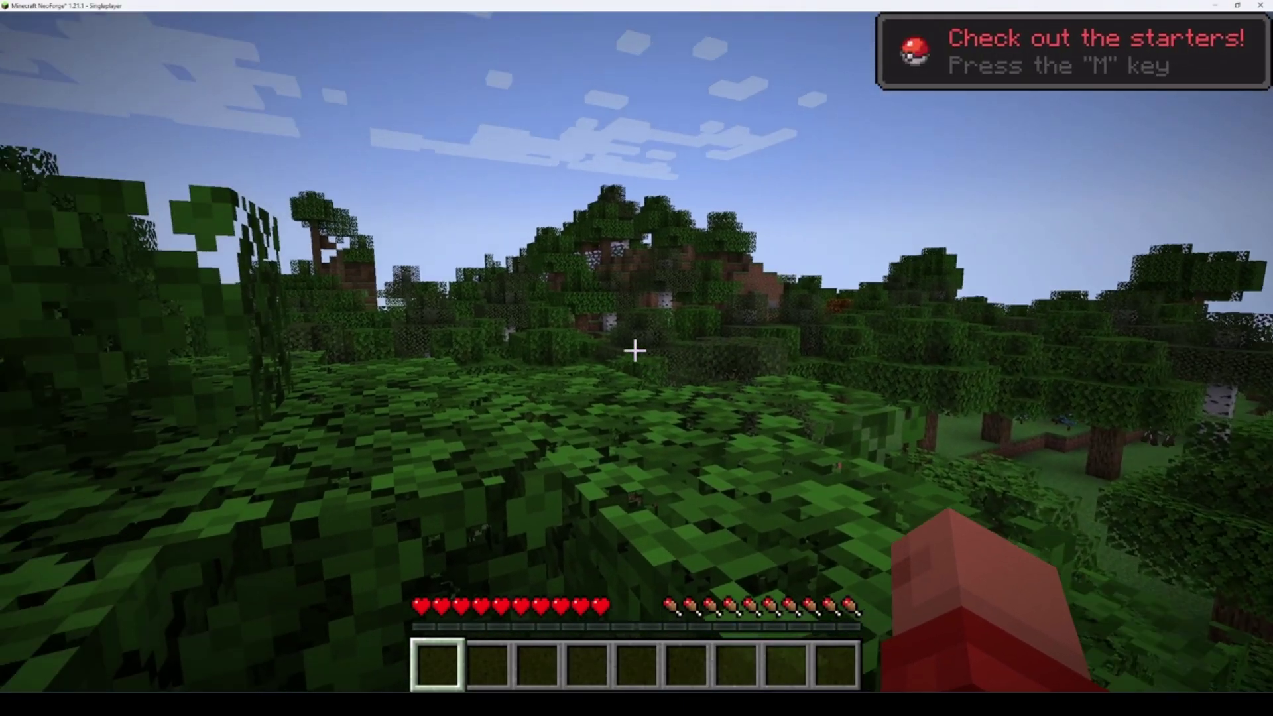
Browse the starter Pokémon with M and choose Squirtle
{"action": "key", "text": "m"}
{"action": "left_click", "coordinate": [857, 524]}
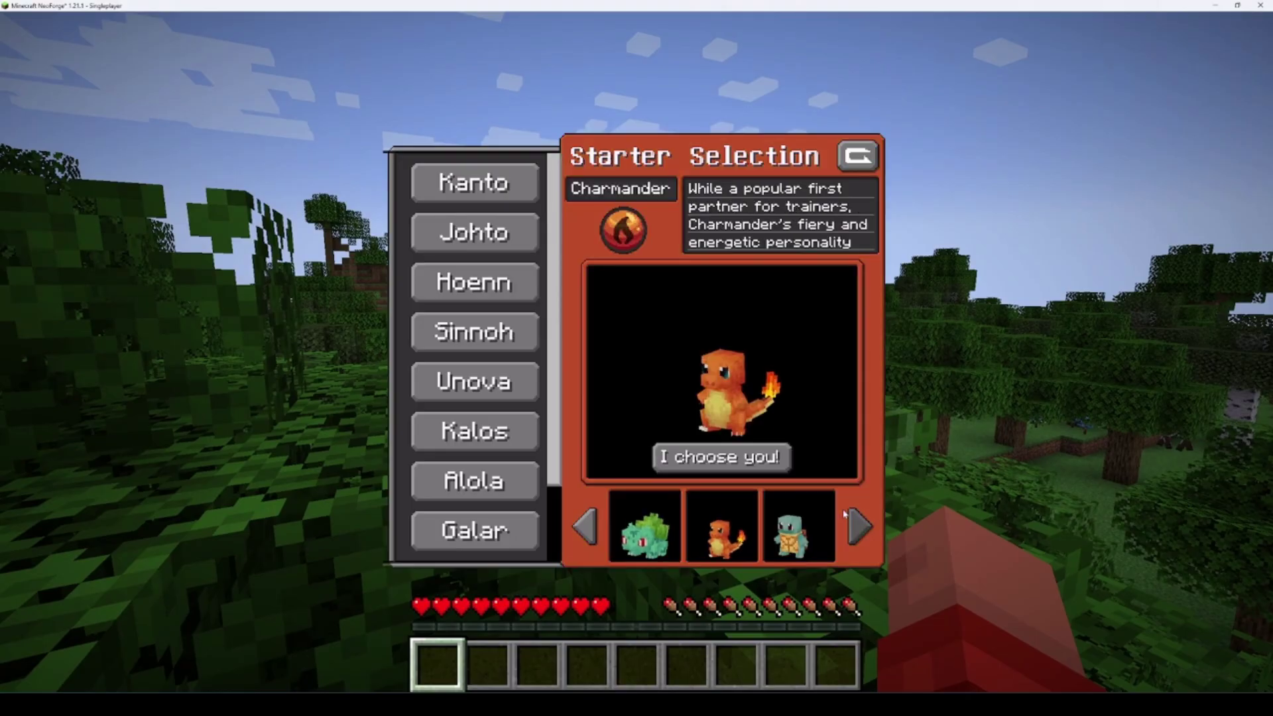
{"action": "left_click", "coordinate": [858, 525]}
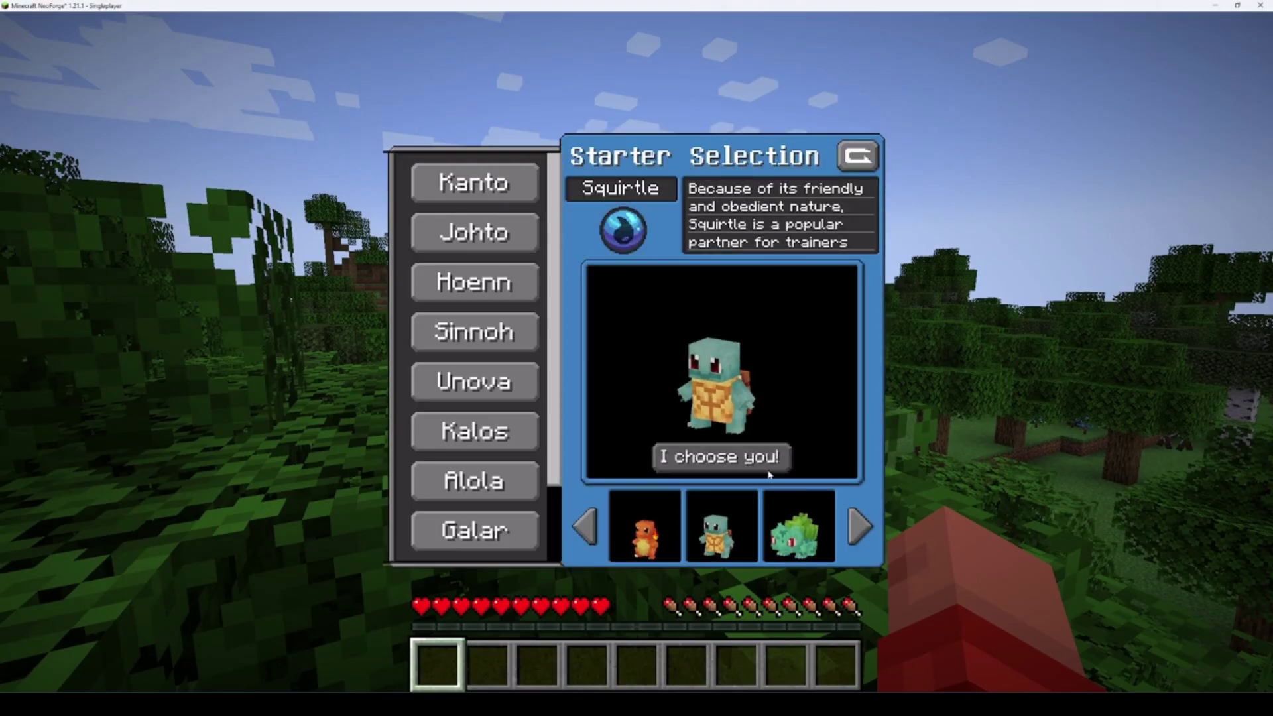
{"action": "left_click", "coordinate": [767, 464]}
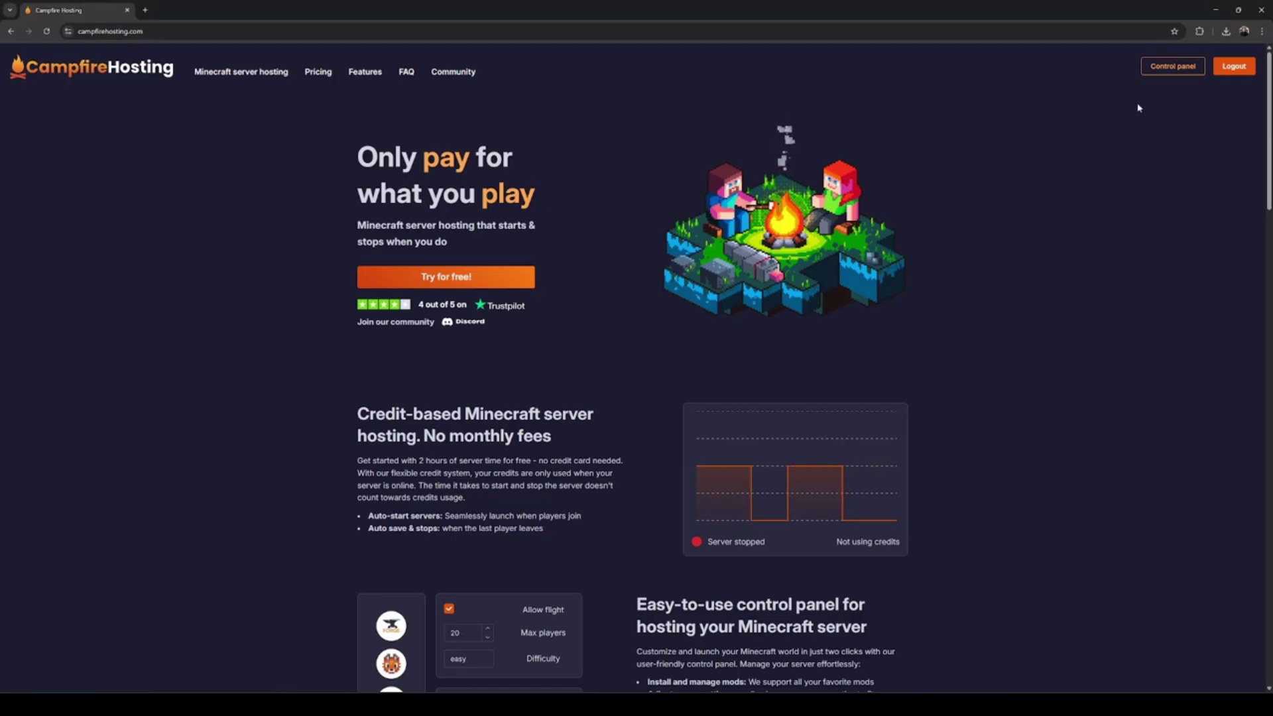
View the Cobblemon server's details, join it from Minecraft Multiplayer, then return to the control panel
{"action": "left_click", "coordinate": [1157, 70]}
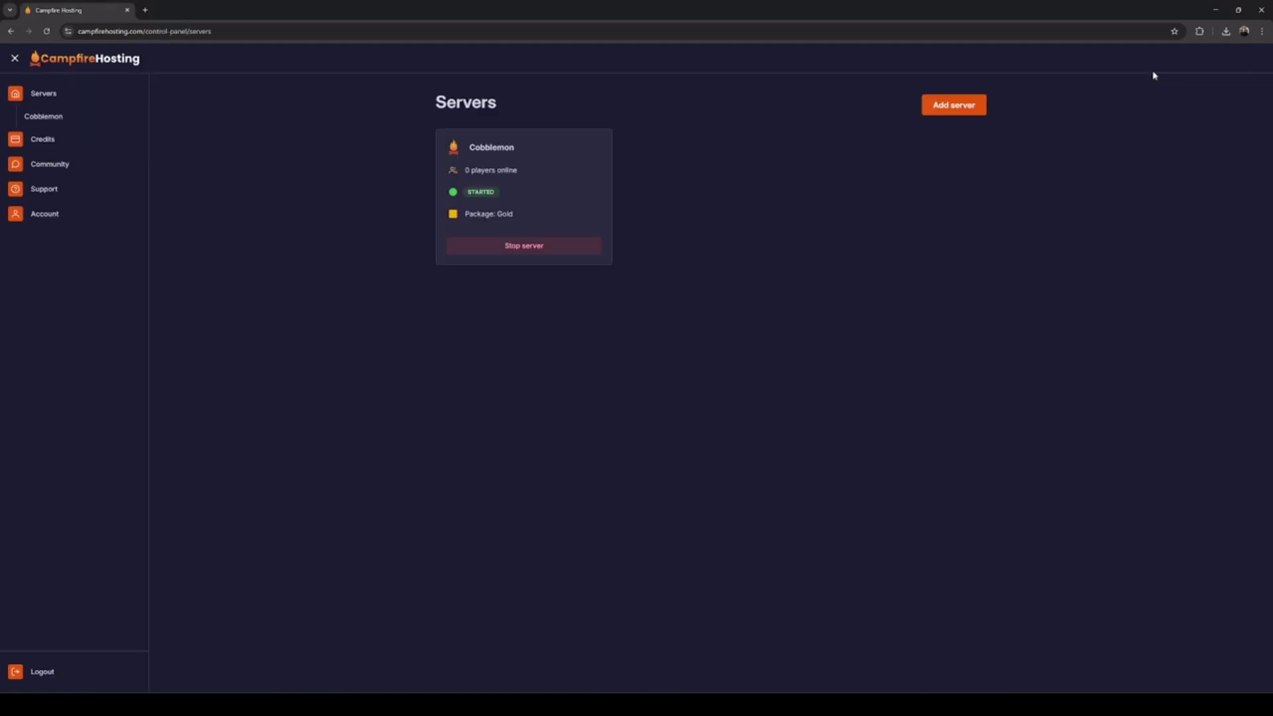
{"action": "left_click", "coordinate": [537, 192]}
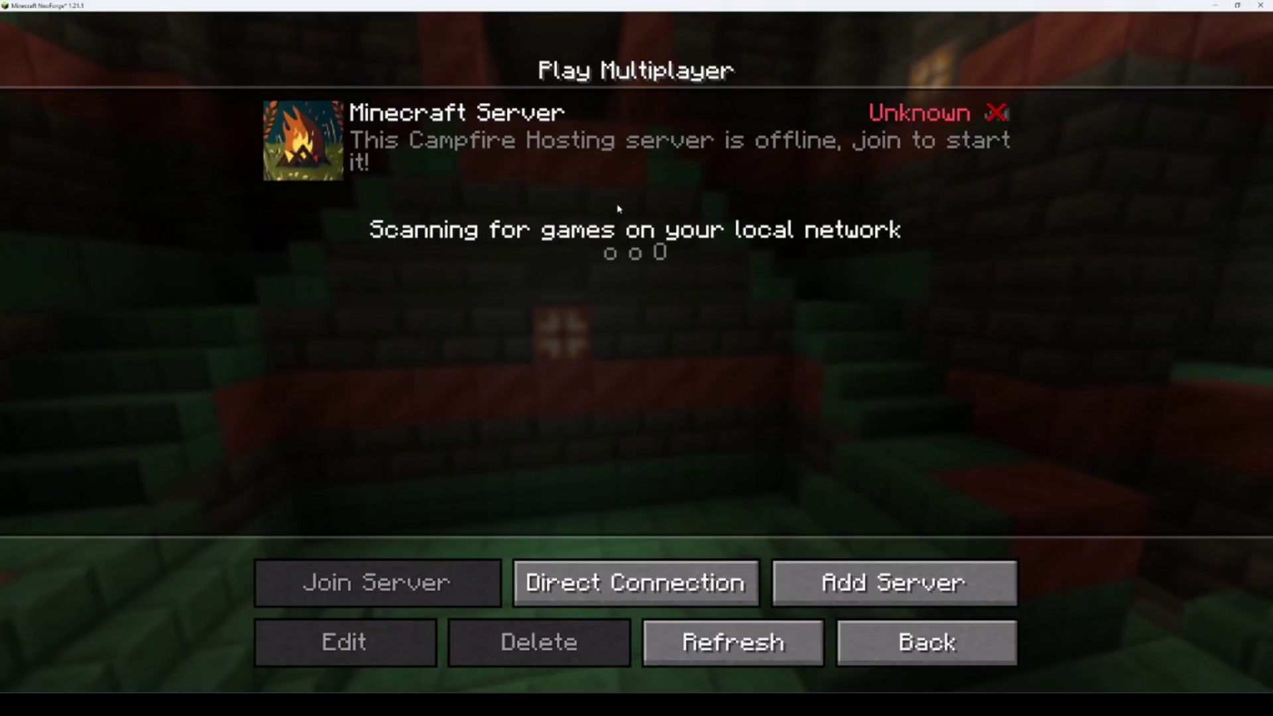
{"action": "double_click", "coordinate": [642, 171]}
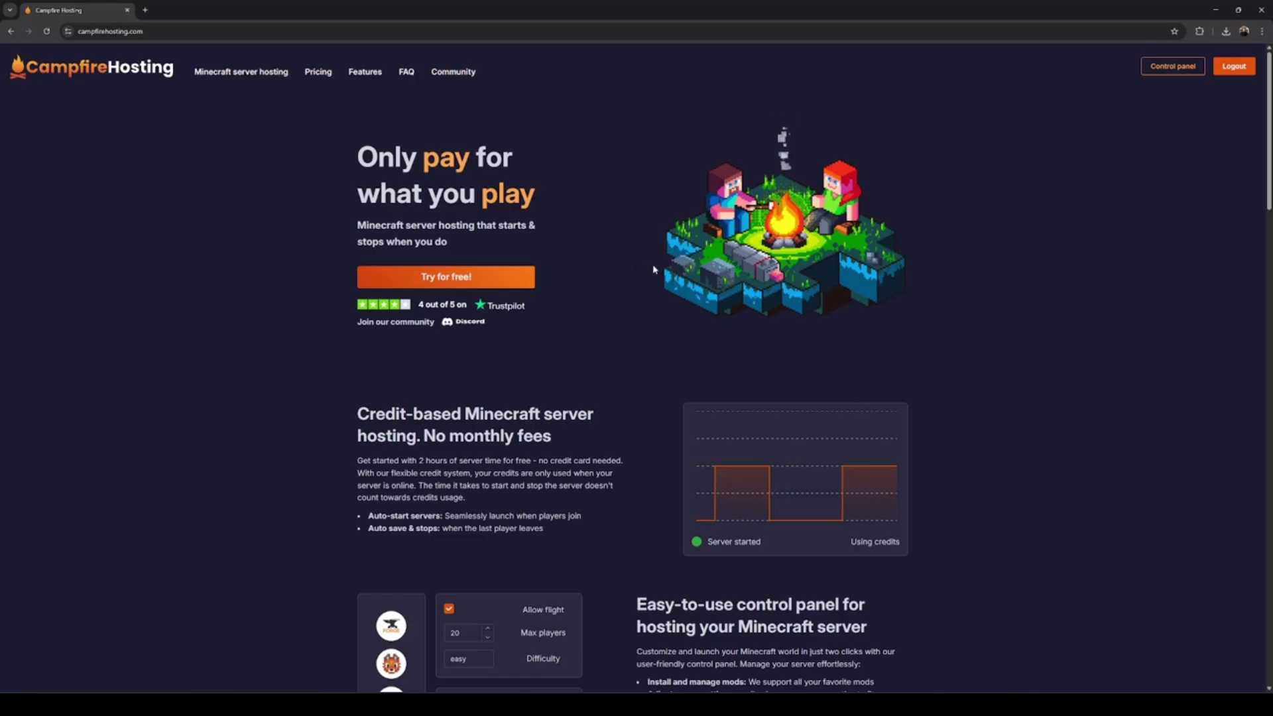
{"action": "left_click", "coordinate": [1157, 66]}
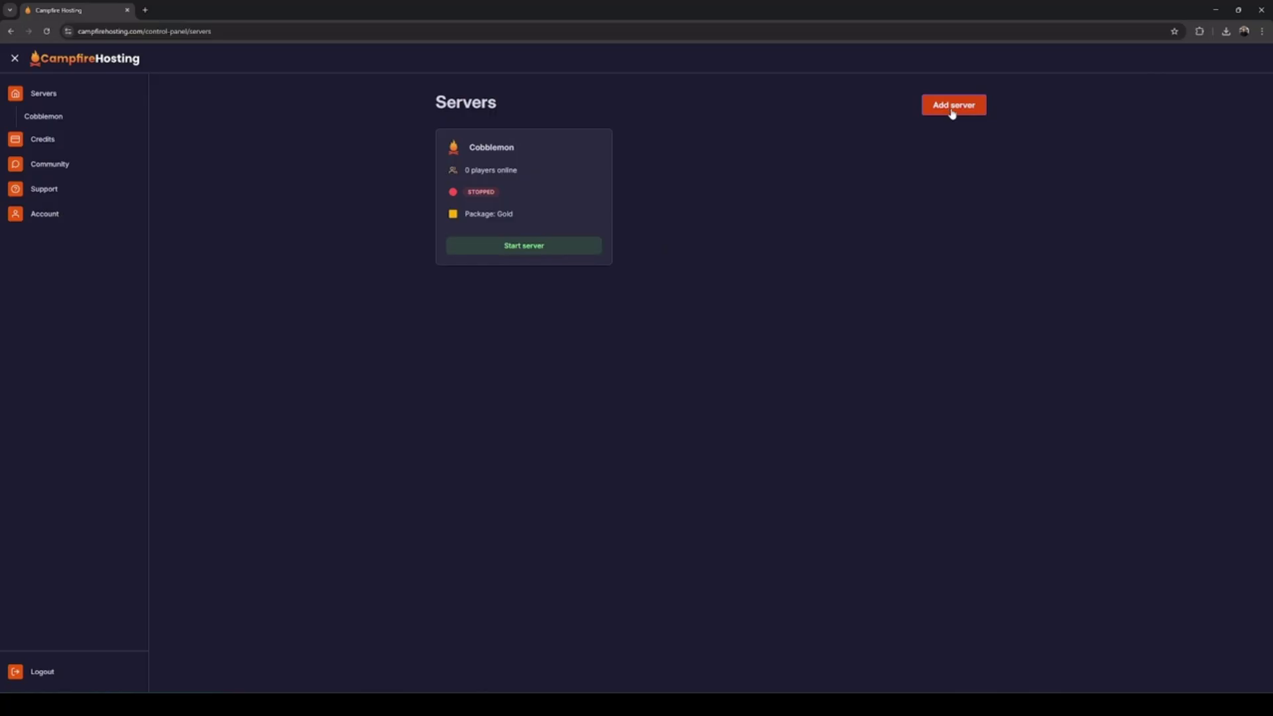
Start adding a new server with type Neoforge on Minecraft version 1.21.1
{"action": "left_click", "coordinate": [952, 112]}
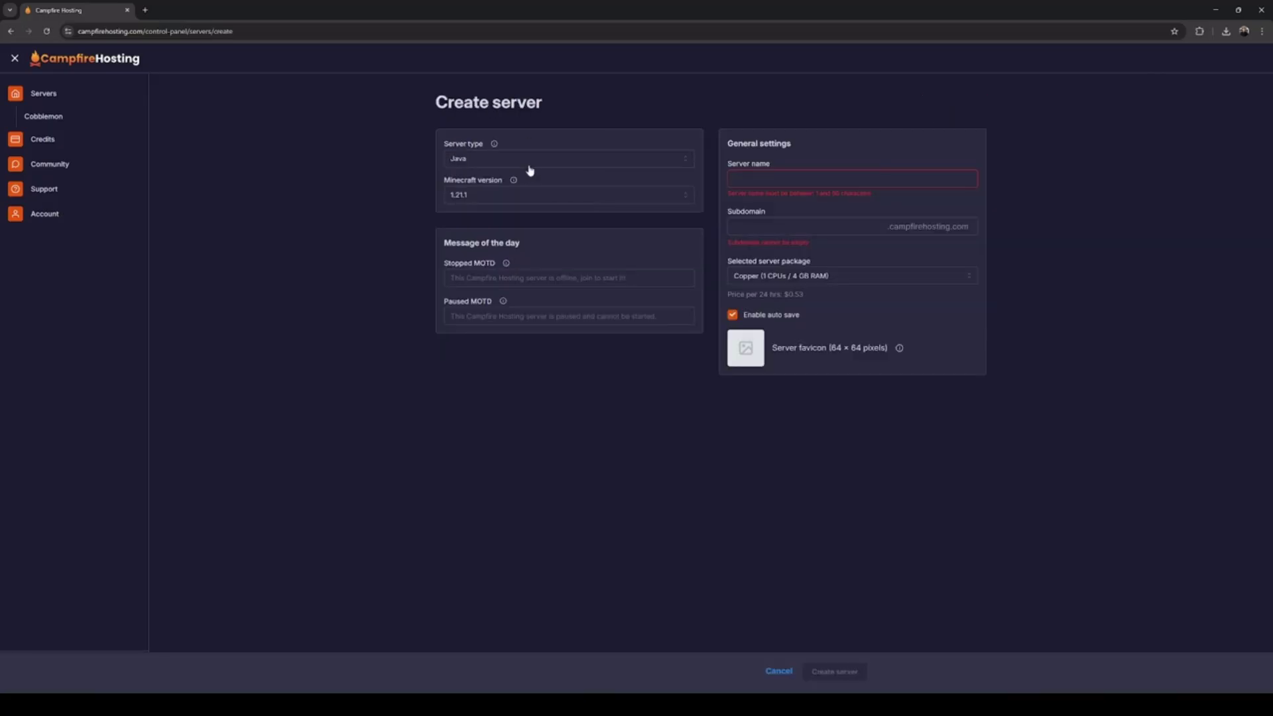
{"action": "left_click", "coordinate": [596, 159]}
{"action": "left_click", "coordinate": [534, 248]}
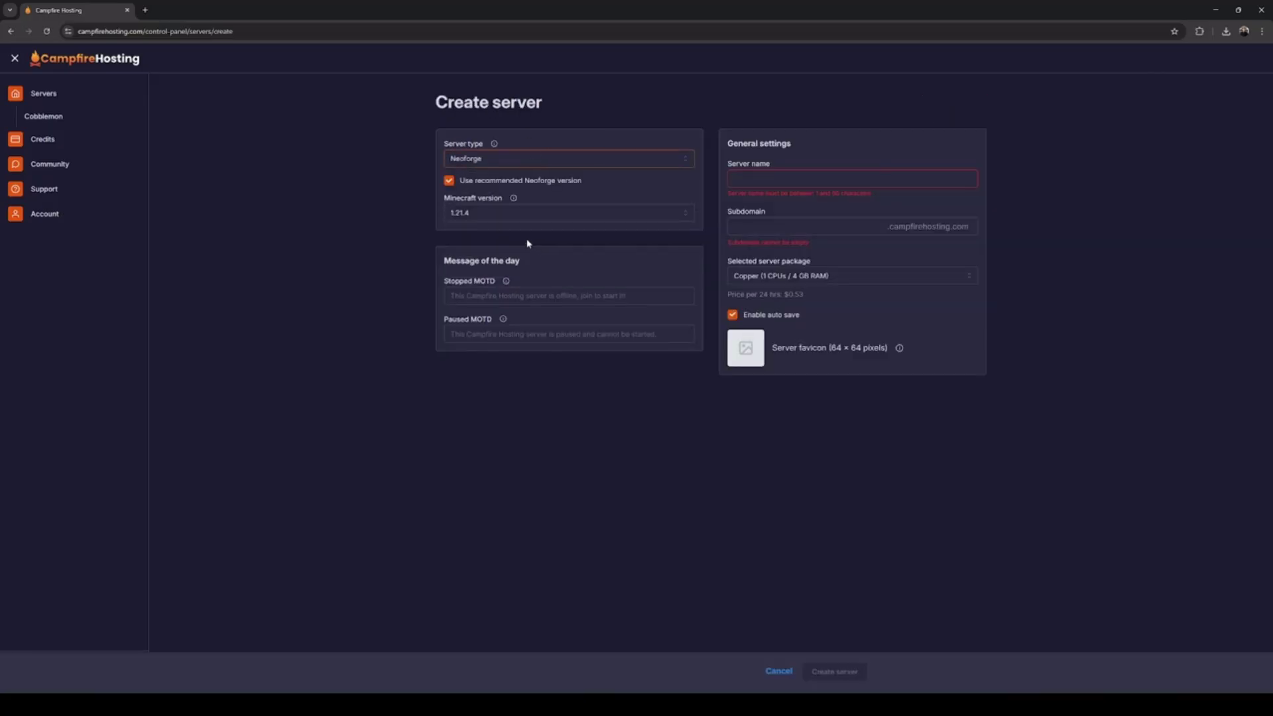
{"action": "left_click", "coordinate": [511, 212]}
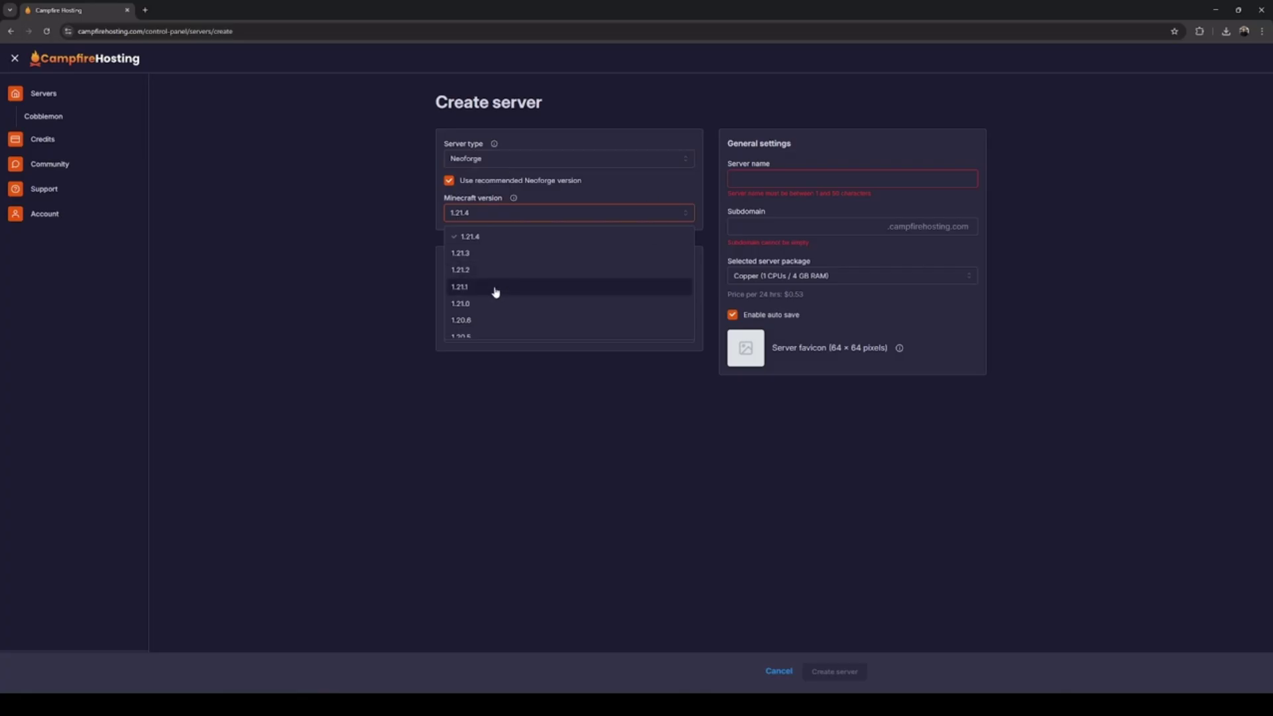
{"action": "left_click", "coordinate": [497, 288]}
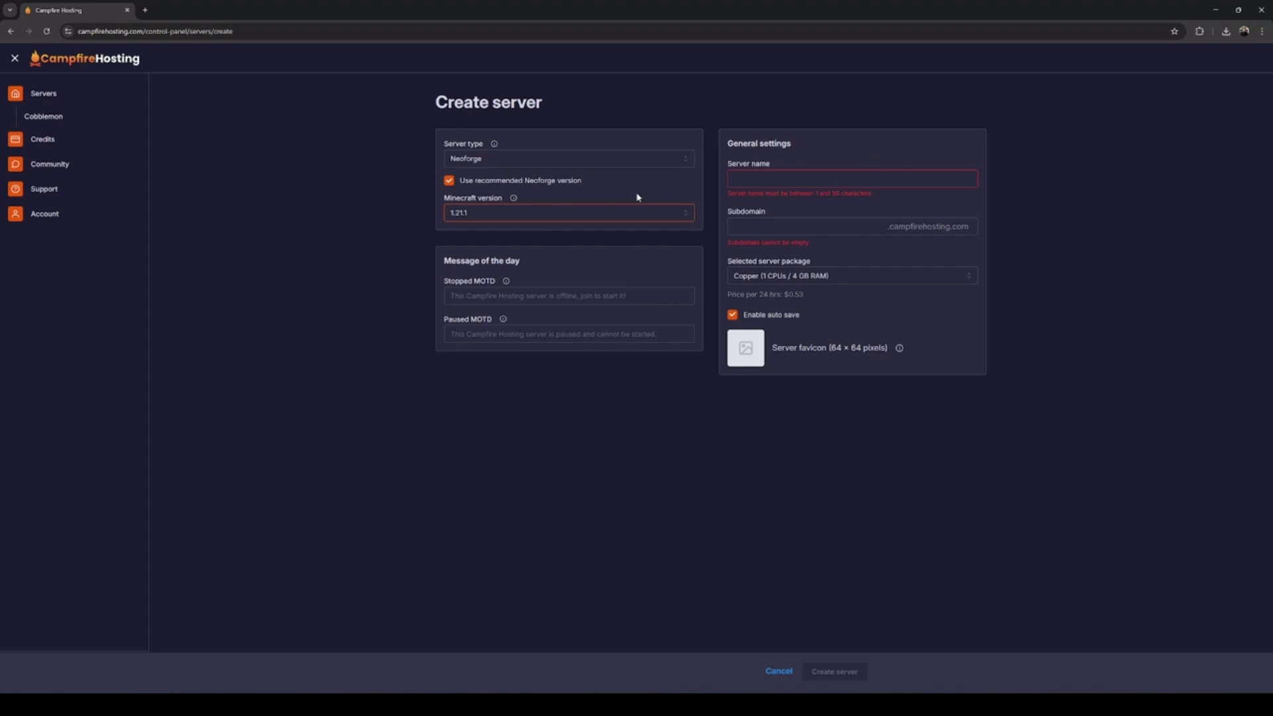
Enter a Cobblemon server name and matching subdomain, then create the server
{"action": "left_click", "coordinate": [754, 184]}
{"action": "type", "text": "John's Cobblemon server"}
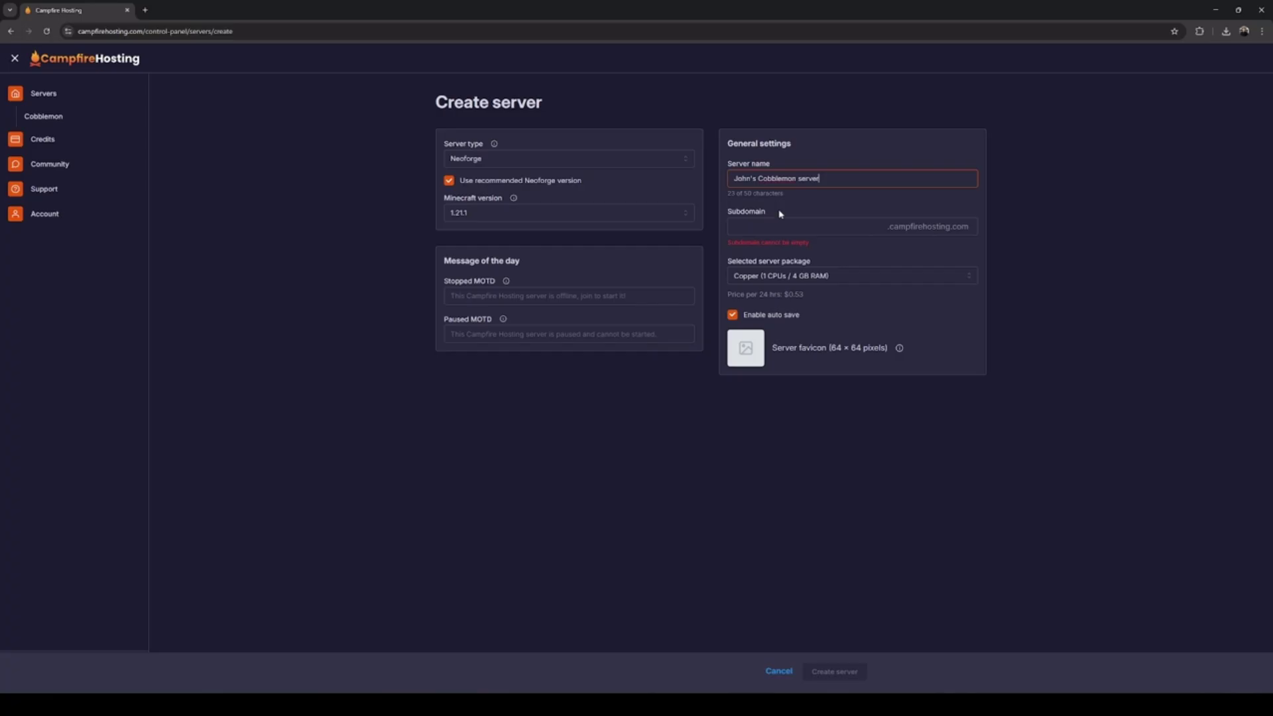
{"action": "left_click", "coordinate": [782, 220]}
{"action": "type", "text": "john-cobblemon"}
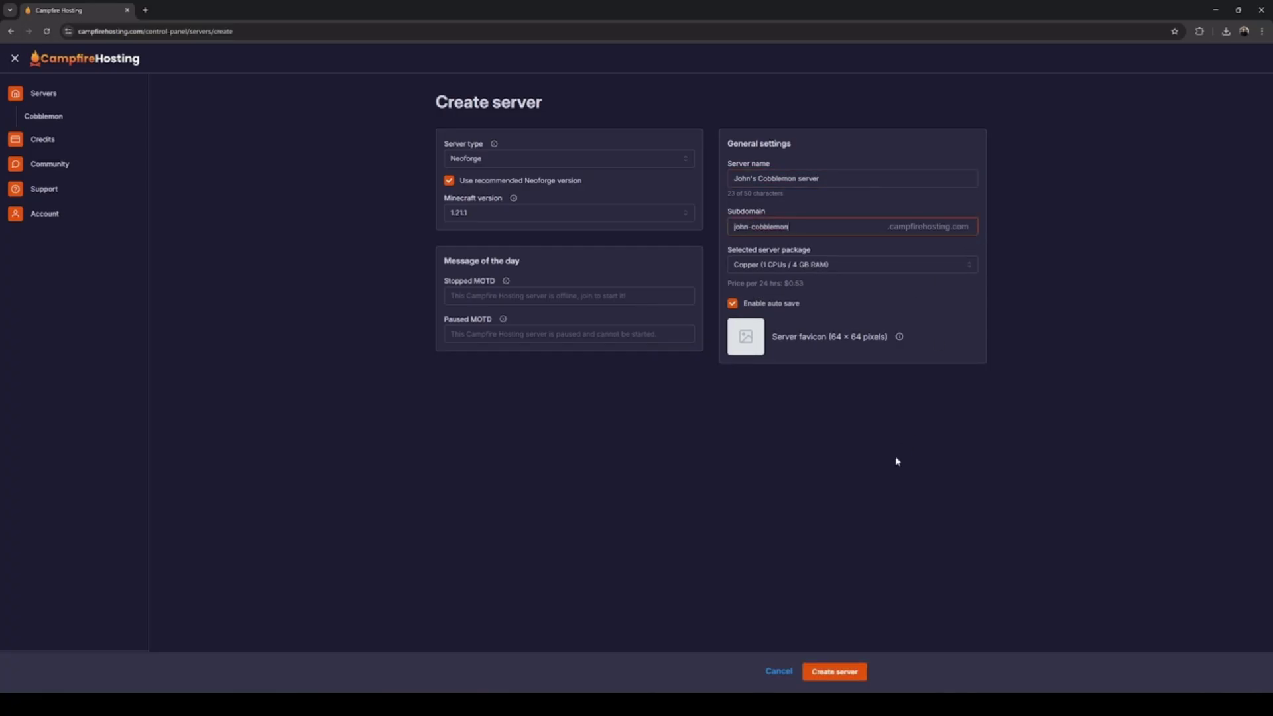
{"action": "left_click", "coordinate": [843, 673]}
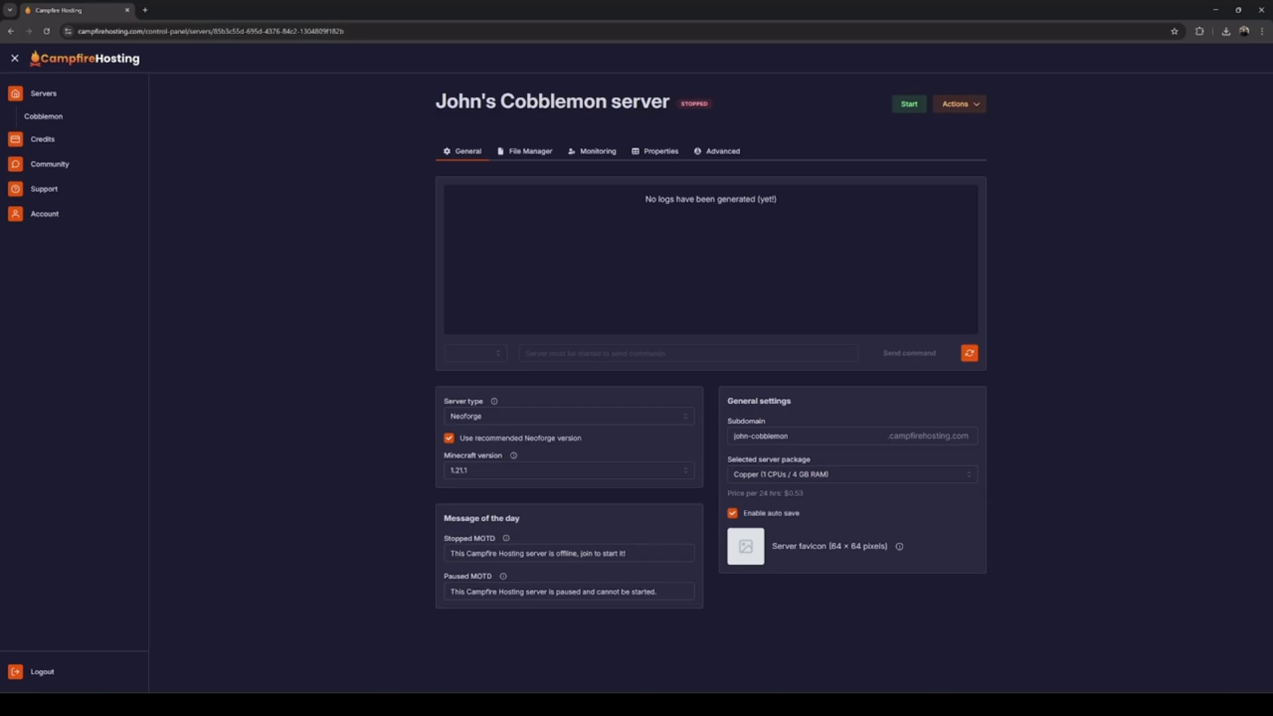
Start the new server, use Actions > Save and stop server, then view the File Manager tab
{"action": "left_click", "coordinate": [912, 106]}
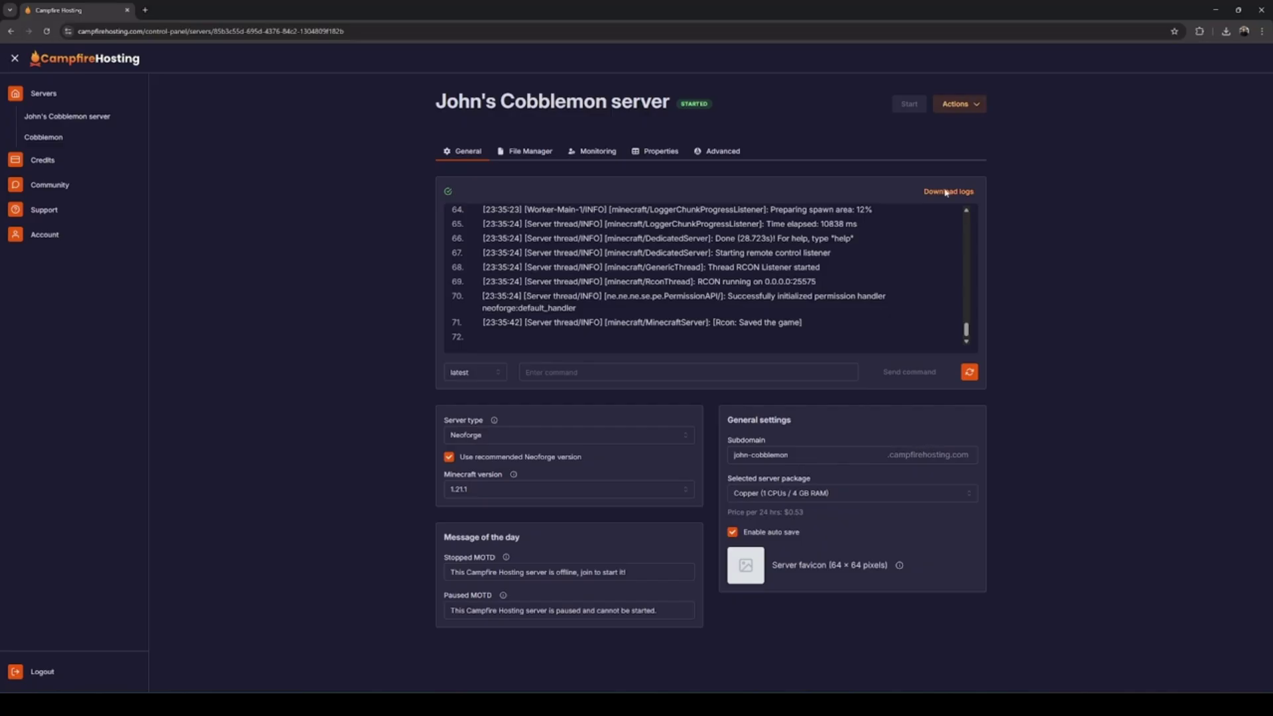
{"action": "left_click", "coordinate": [960, 106]}
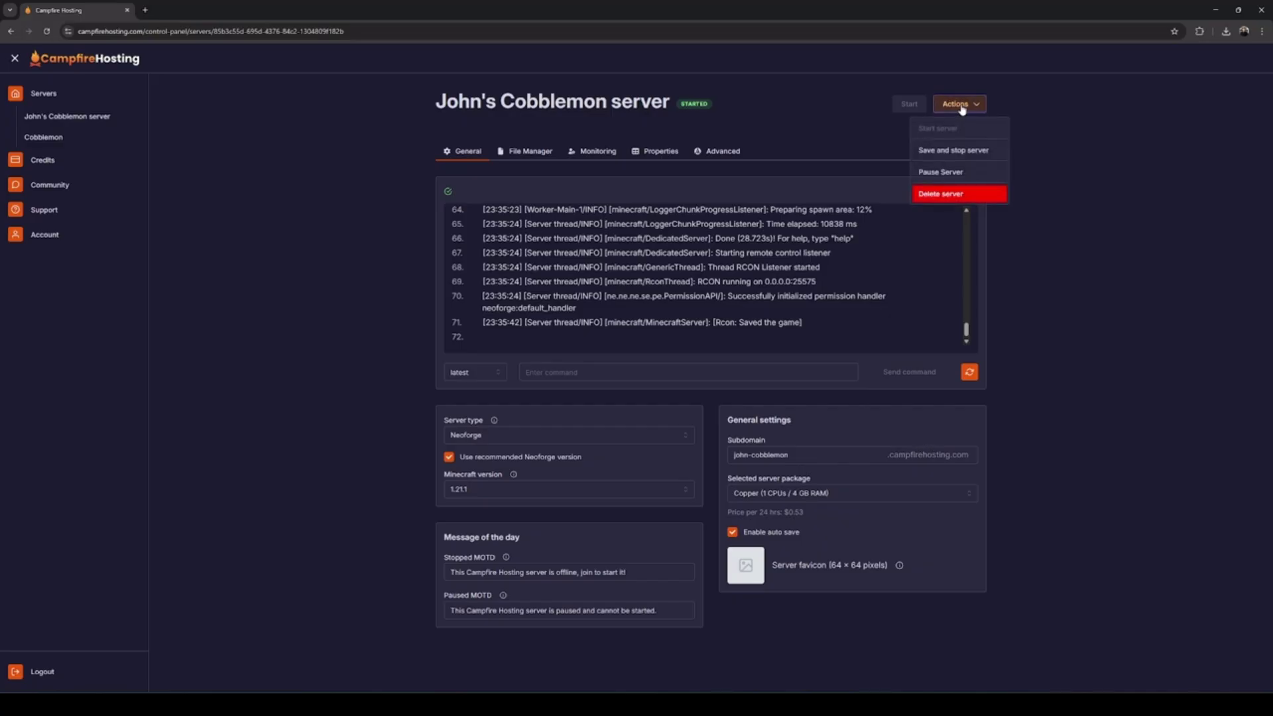
{"action": "left_click", "coordinate": [964, 152]}
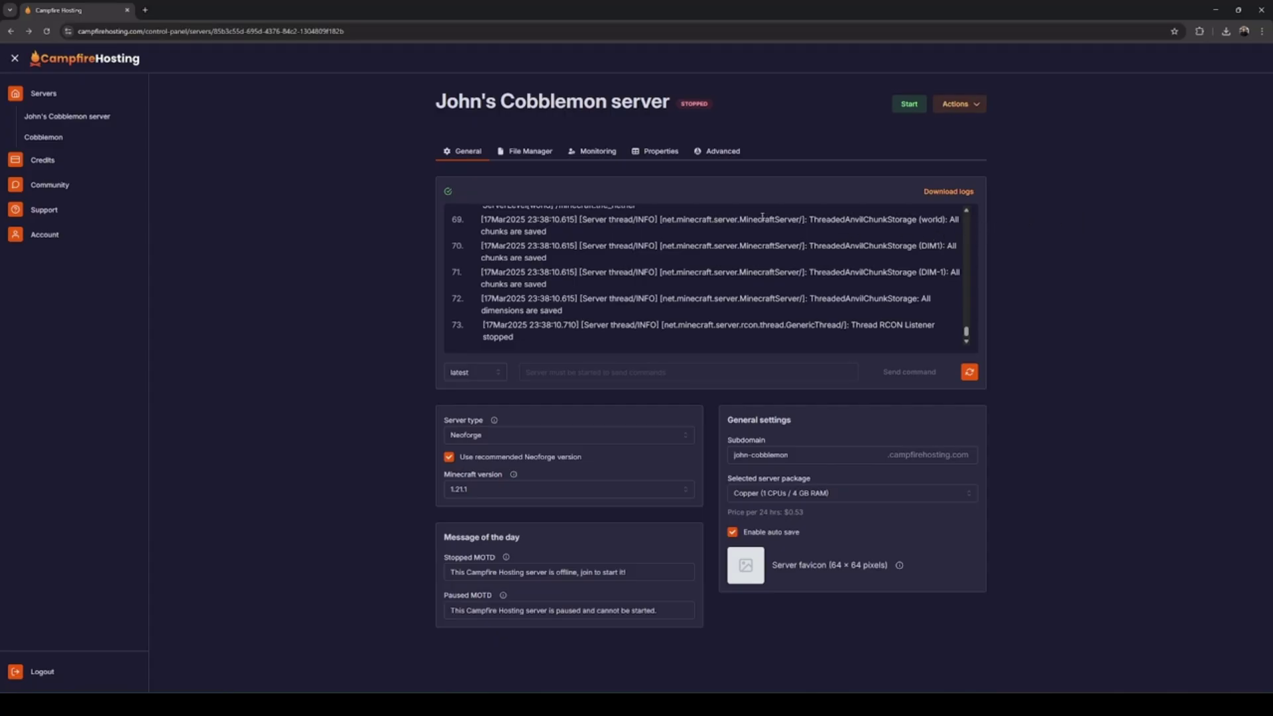
{"action": "left_click", "coordinate": [527, 151]}
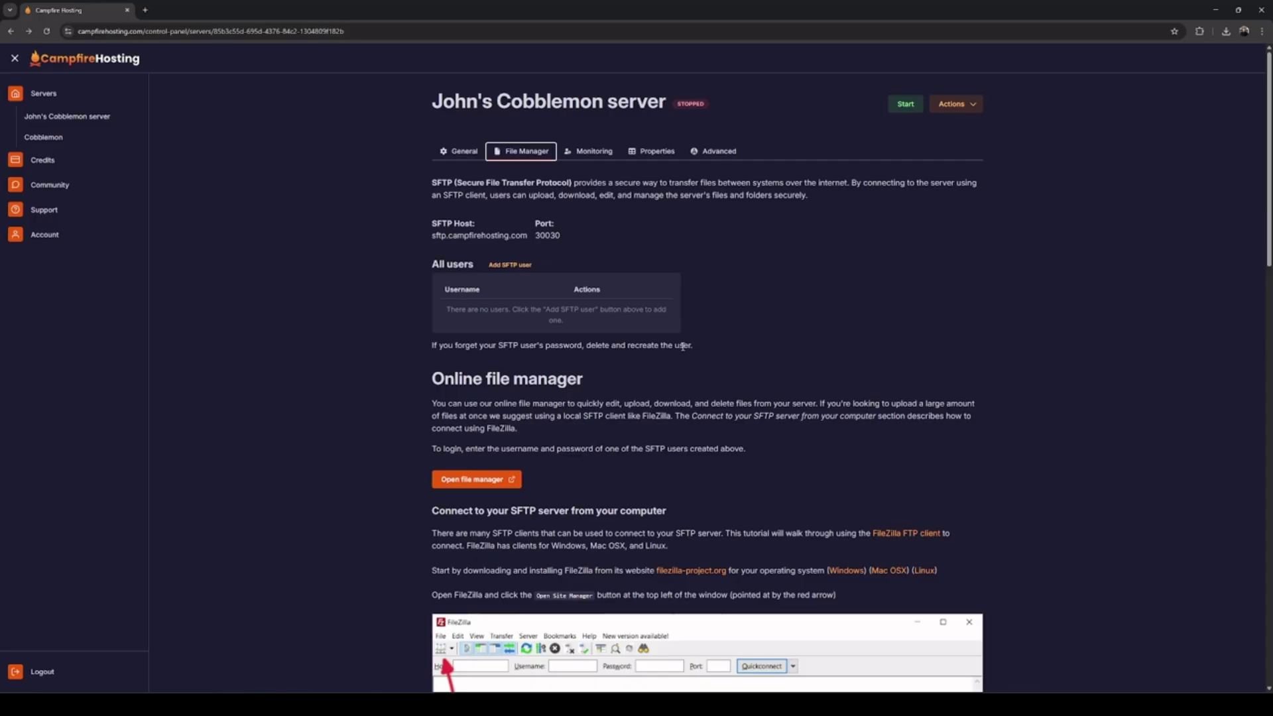
Create an SFTP user with a username and password, then scroll down to the users list
{"action": "left_click", "coordinate": [509, 265]}
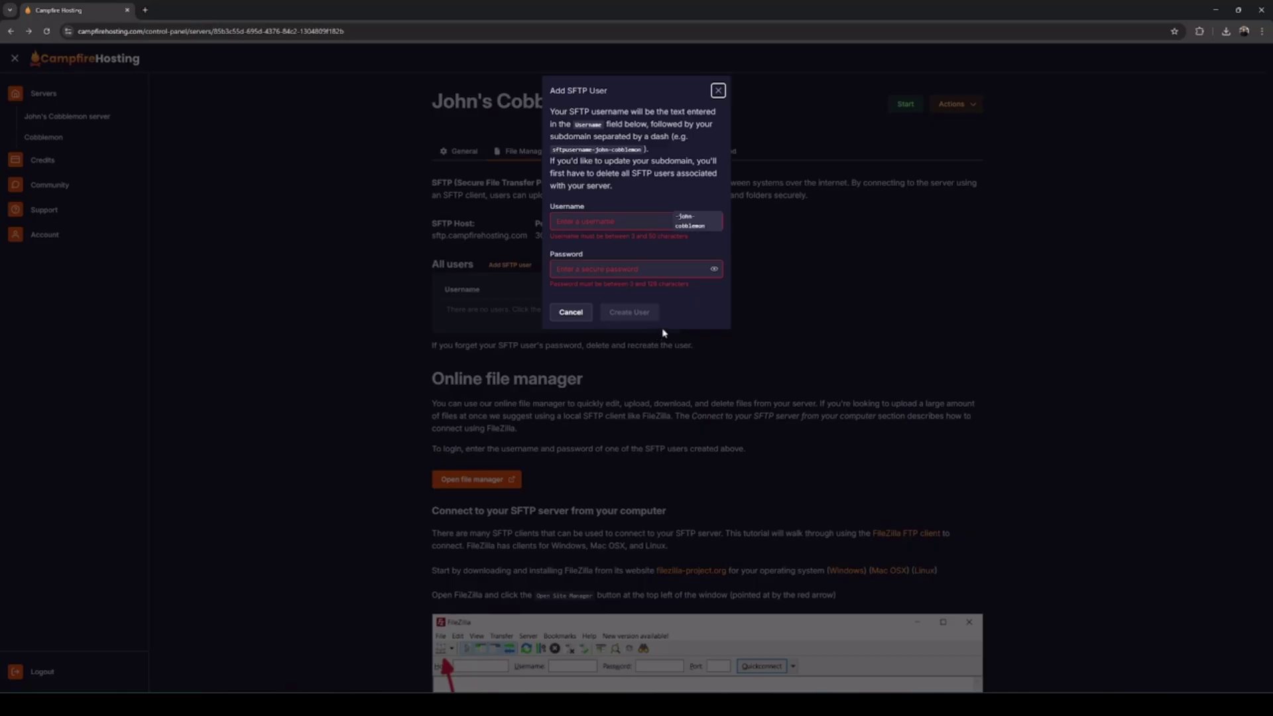
{"action": "left_click", "coordinate": [585, 221]}
{"action": "type", "text": "john"}
{"action": "key", "text": "Tab"}
{"action": "type", "text": "1234"}
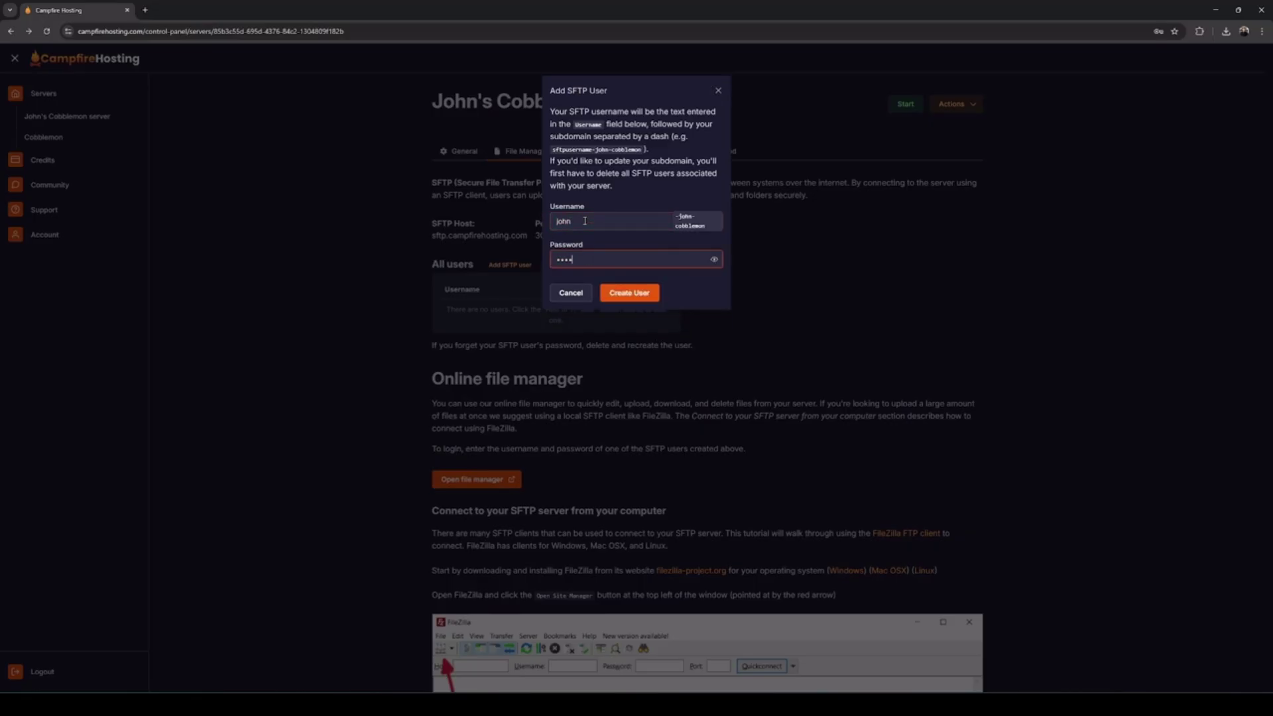
{"action": "type", "text": "123"}
{"action": "left_click", "coordinate": [645, 295]}
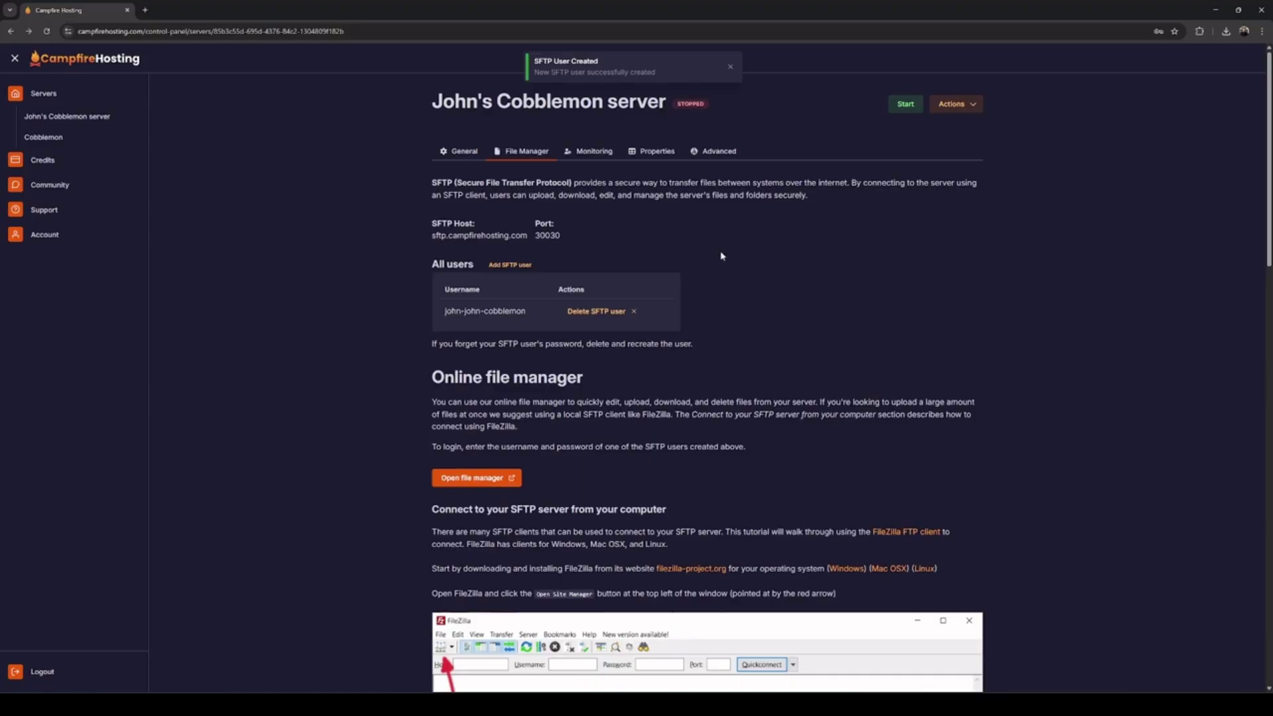
{"action": "scroll", "coordinate": [724, 257], "scroll_direction": "down", "scroll_amount": 3}
{"action": "scroll", "coordinate": [742, 257], "scroll_direction": "down", "scroll_amount": 2}
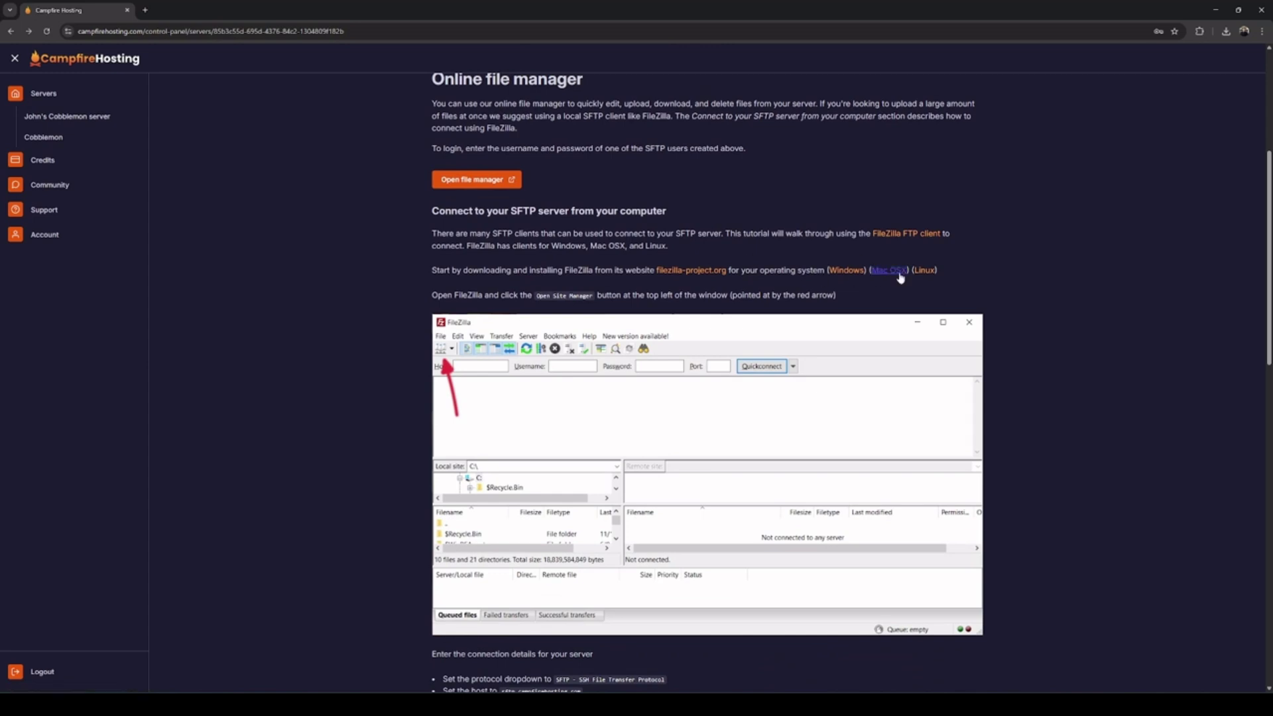
Download the free Windows FileZilla Client and reveal FileZilla_3.68.1_win64_sponsored2-setup in Downloads
{"action": "left_click", "coordinate": [852, 272]}
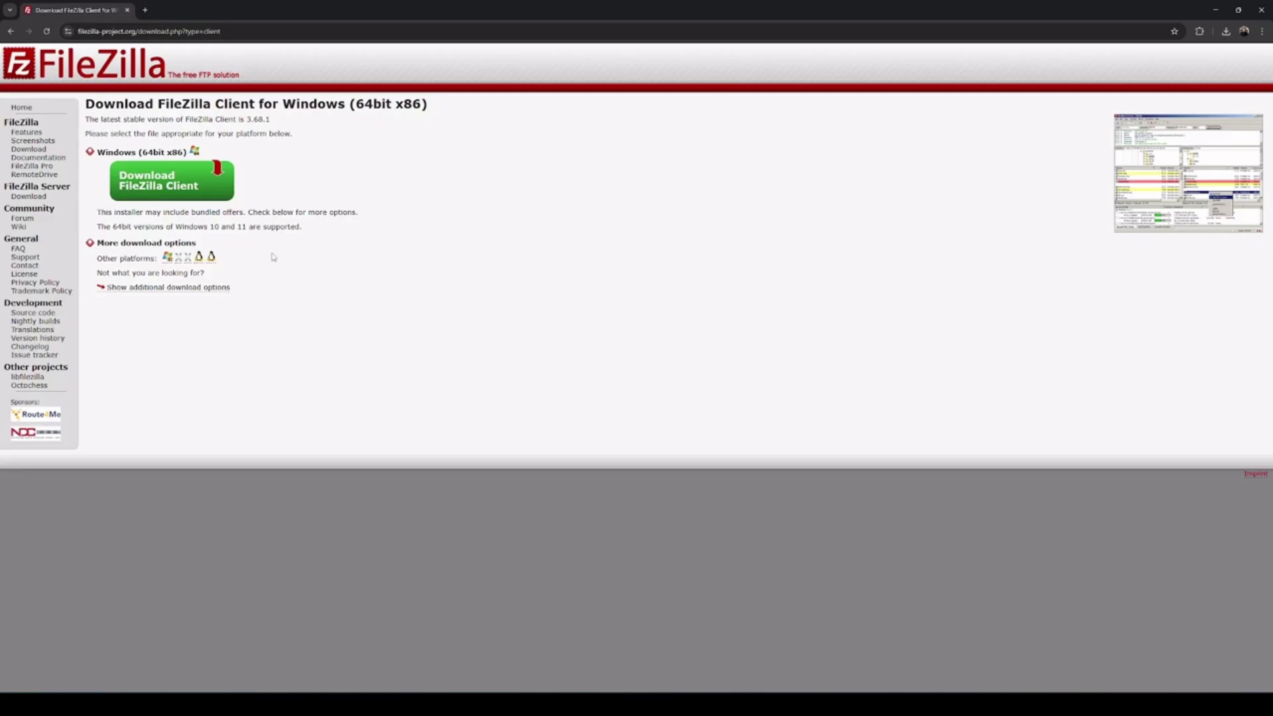
{"action": "left_click", "coordinate": [173, 194]}
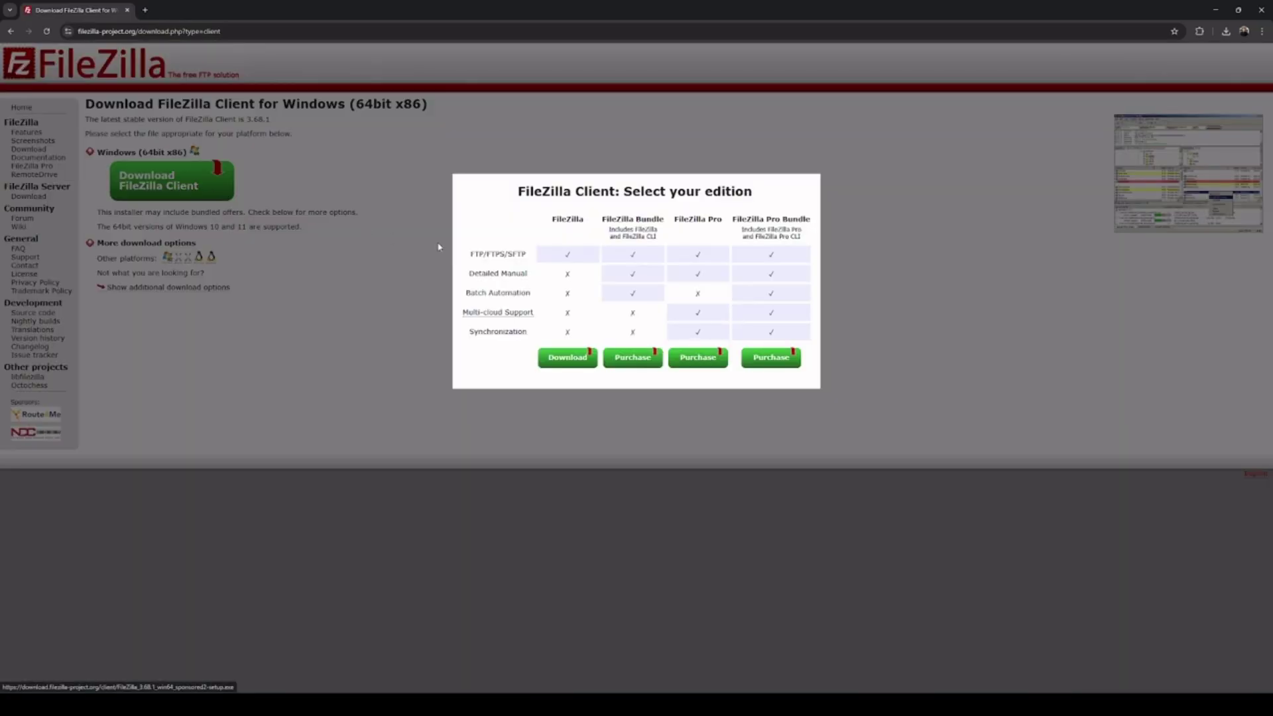
{"action": "left_click", "coordinate": [562, 362]}
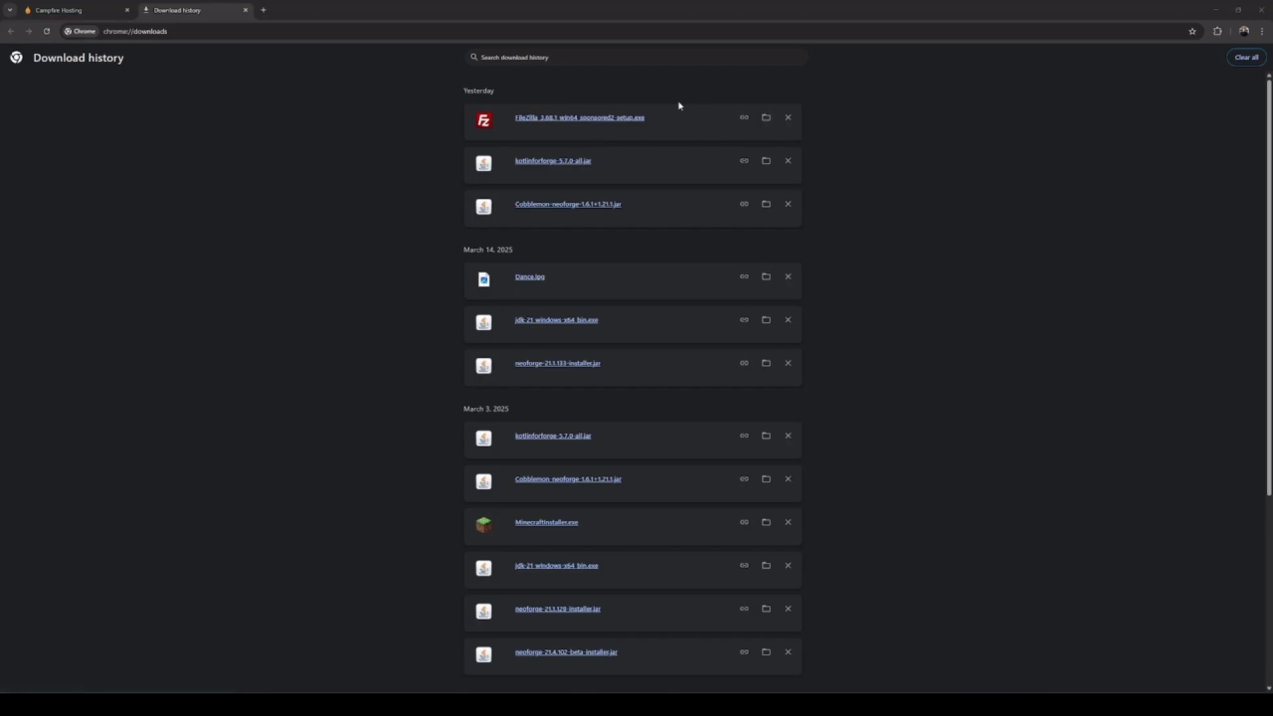
{"action": "left_click", "coordinate": [765, 118]}
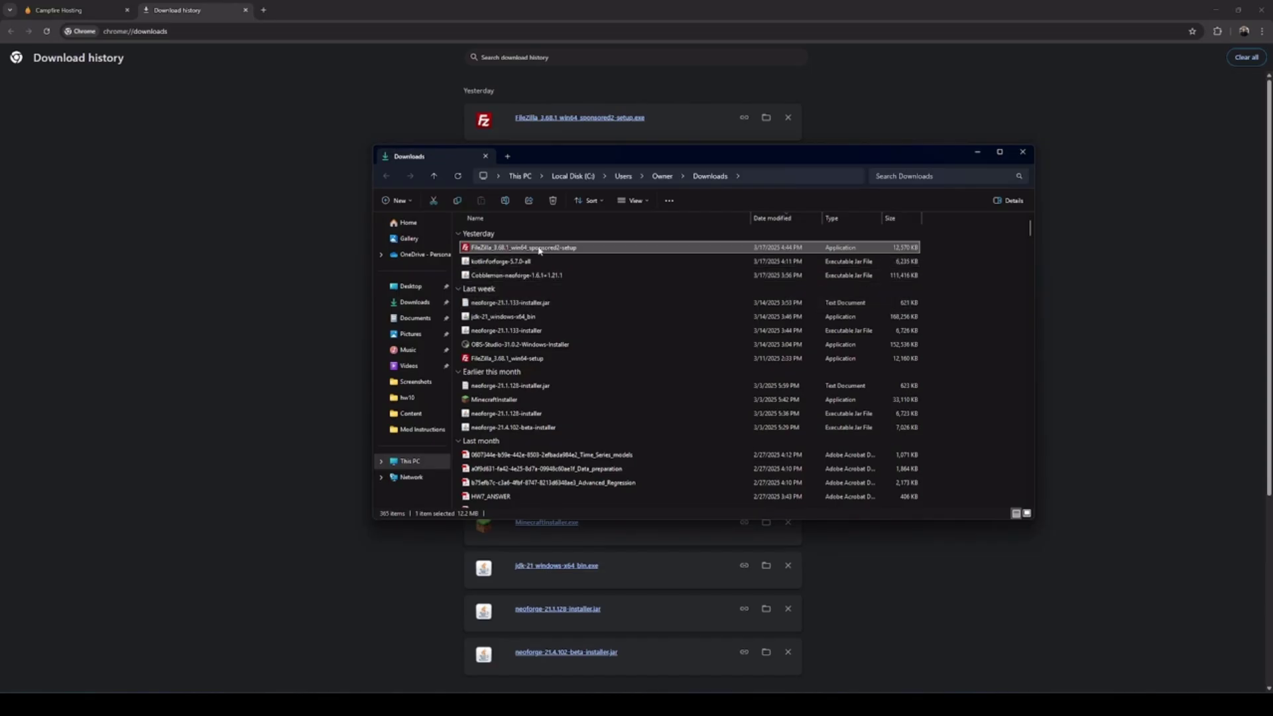
Run the FileZilla setup, accept the licence agreement and decline the bundled antivirus offer
{"action": "double_click", "coordinate": [541, 249]}
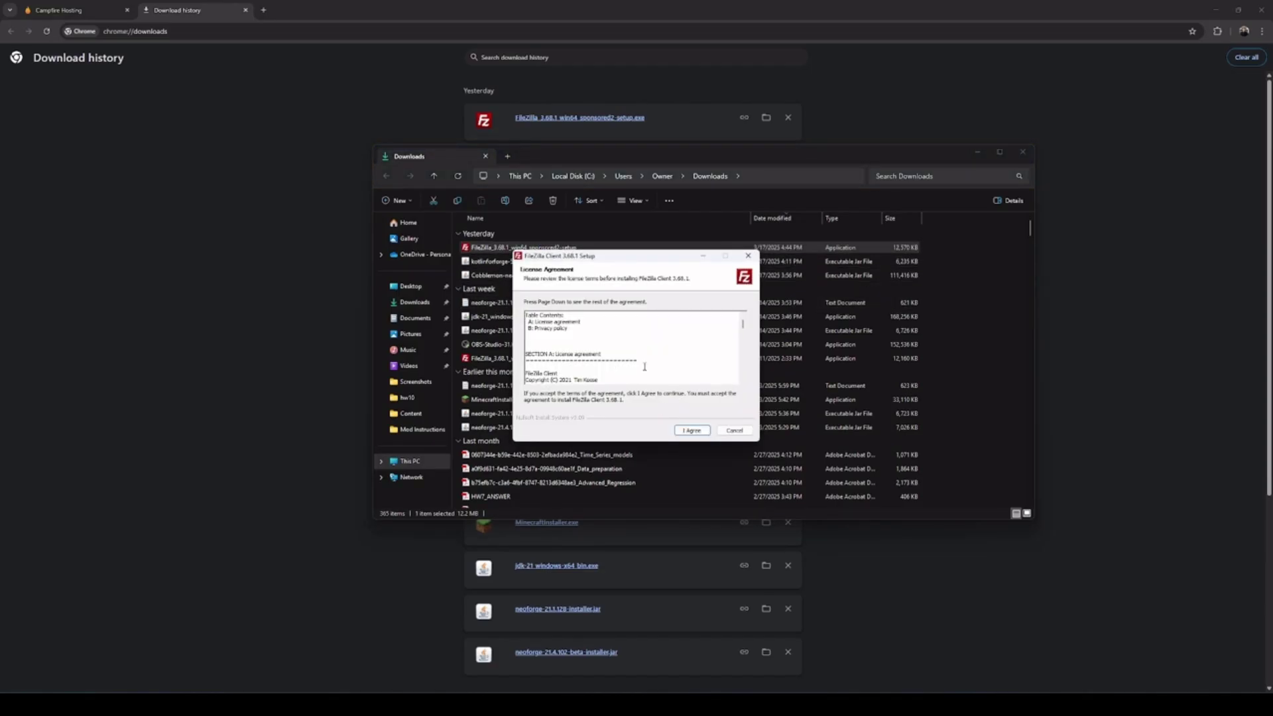
{"action": "left_click", "coordinate": [690, 431]}
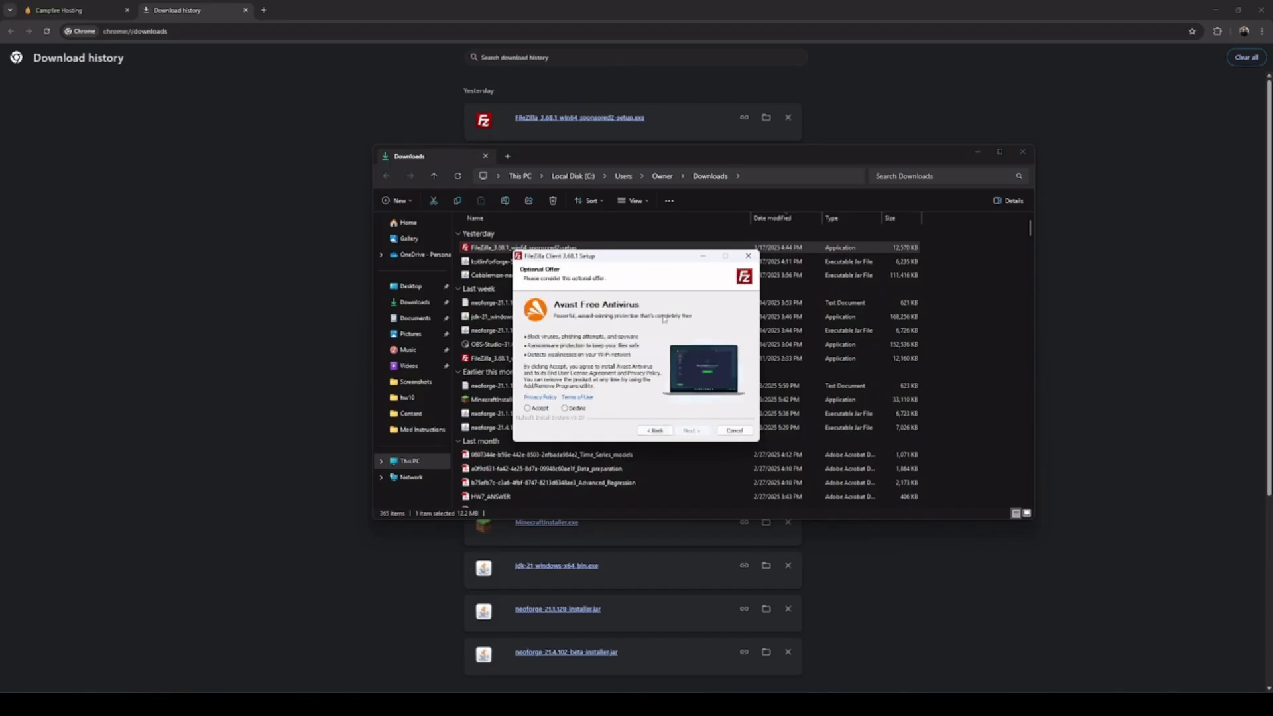
{"action": "left_click", "coordinate": [582, 409]}
{"action": "left_click", "coordinate": [692, 430]}
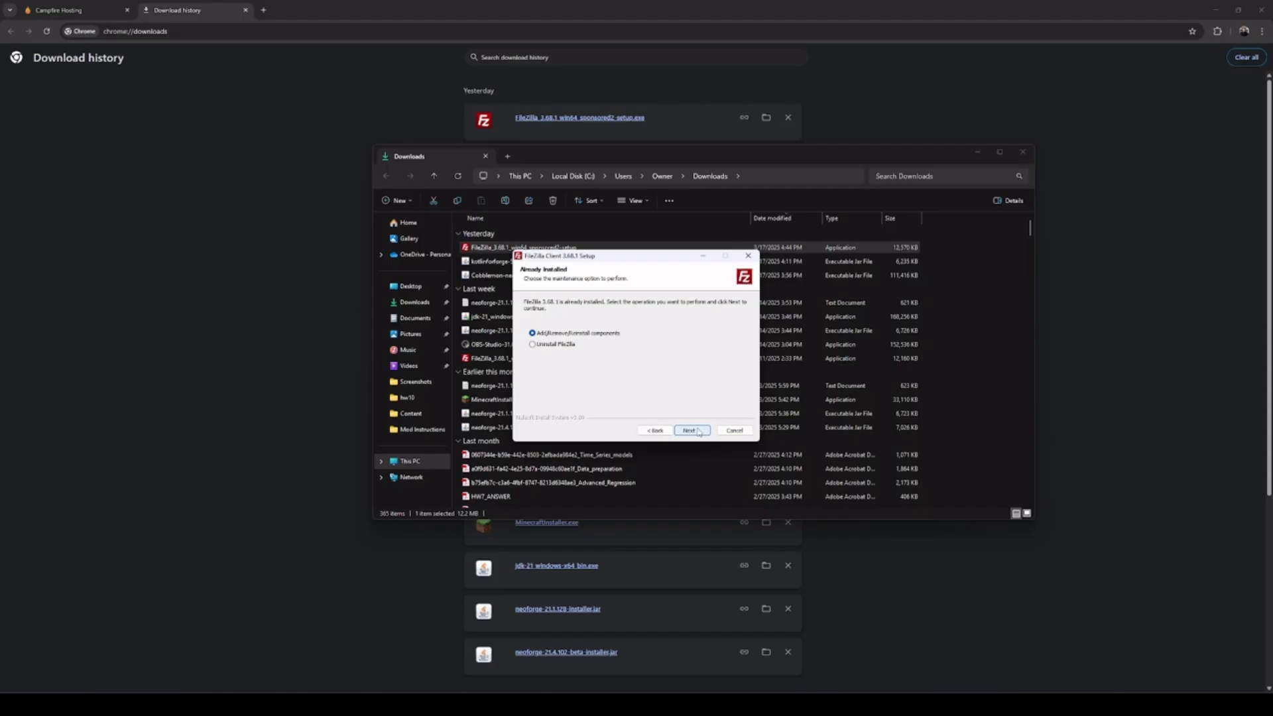
Keep the default options, components and install location, and install FileZilla 3.68.1
{"action": "left_click", "coordinate": [698, 435]}
{"action": "left_click", "coordinate": [692, 430]}
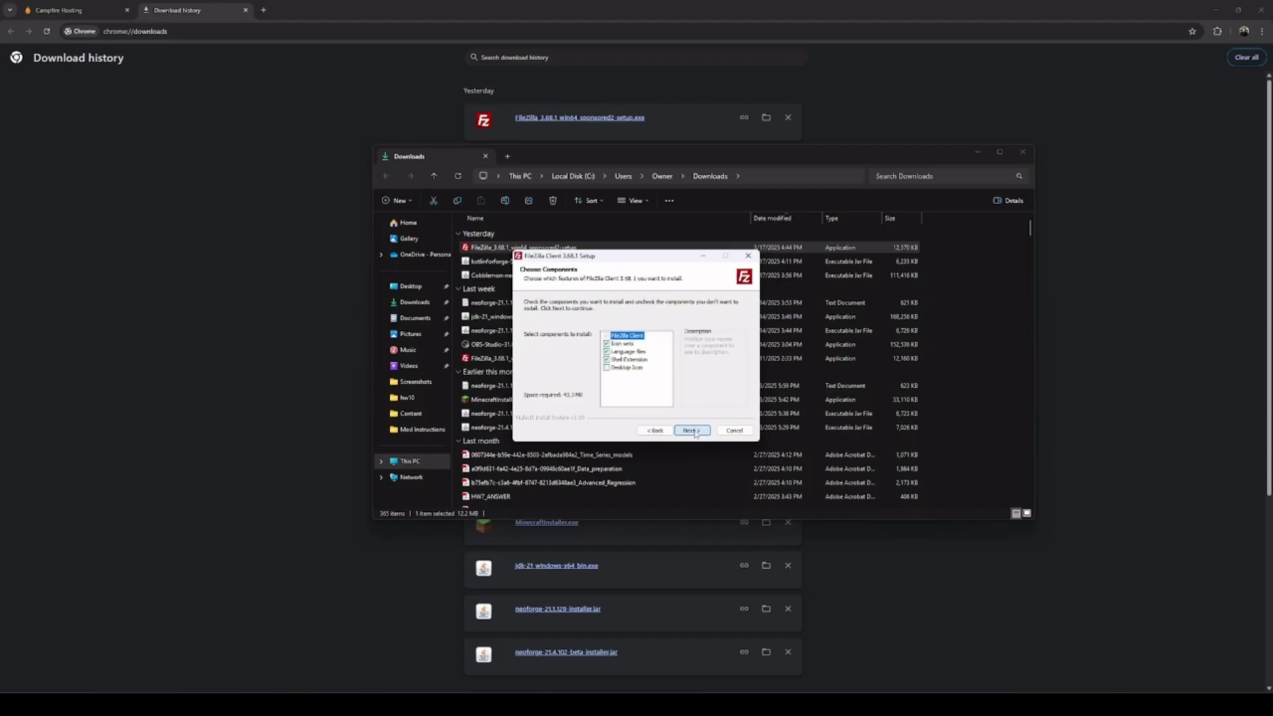
{"action": "left_click", "coordinate": [692, 430]}
{"action": "left_click", "coordinate": [693, 432]}
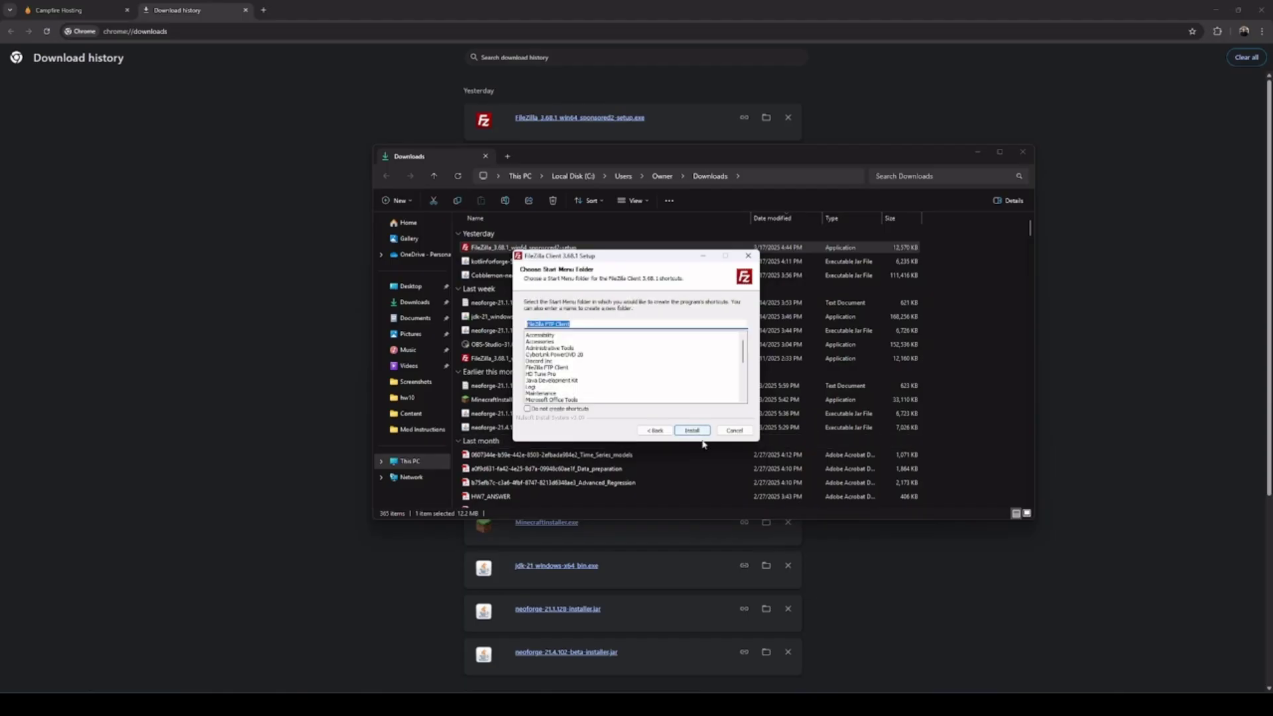
{"action": "left_click", "coordinate": [692, 430]}
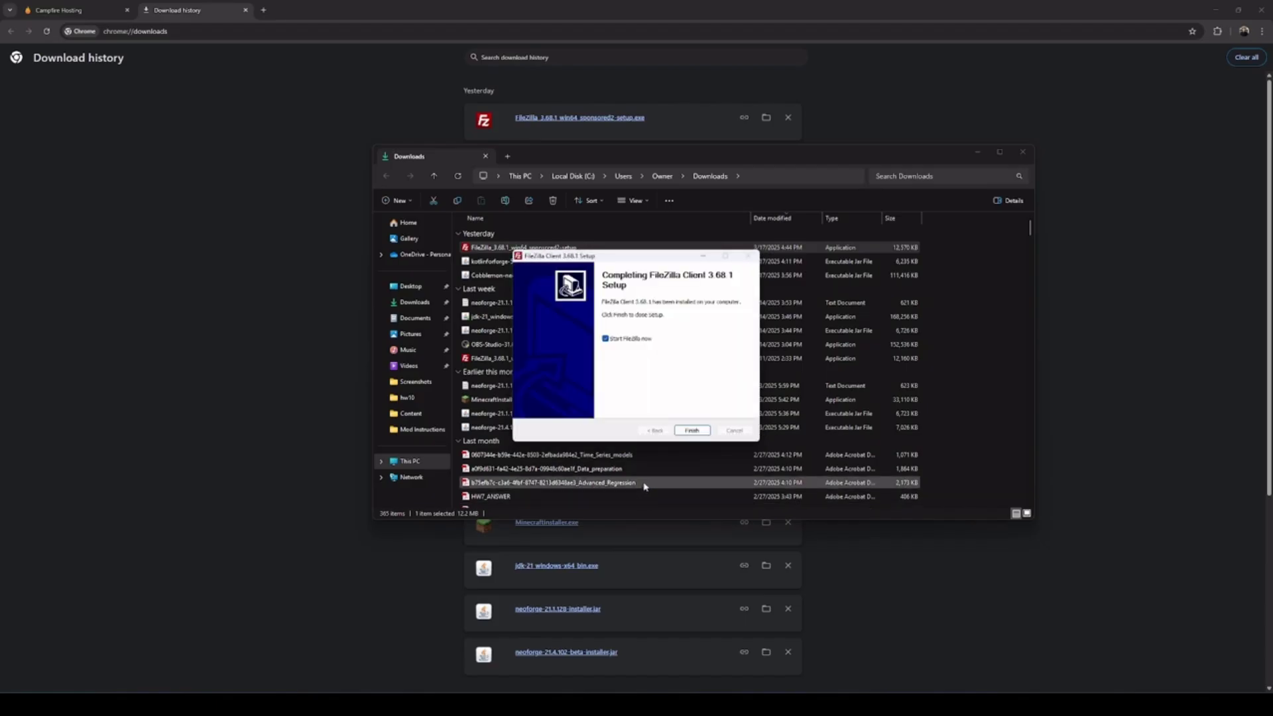
Finish the FileZilla setup, scroll the Campfire guide to its FileZilla connection section, and bring FileZilla forward
{"action": "left_click", "coordinate": [693, 431]}
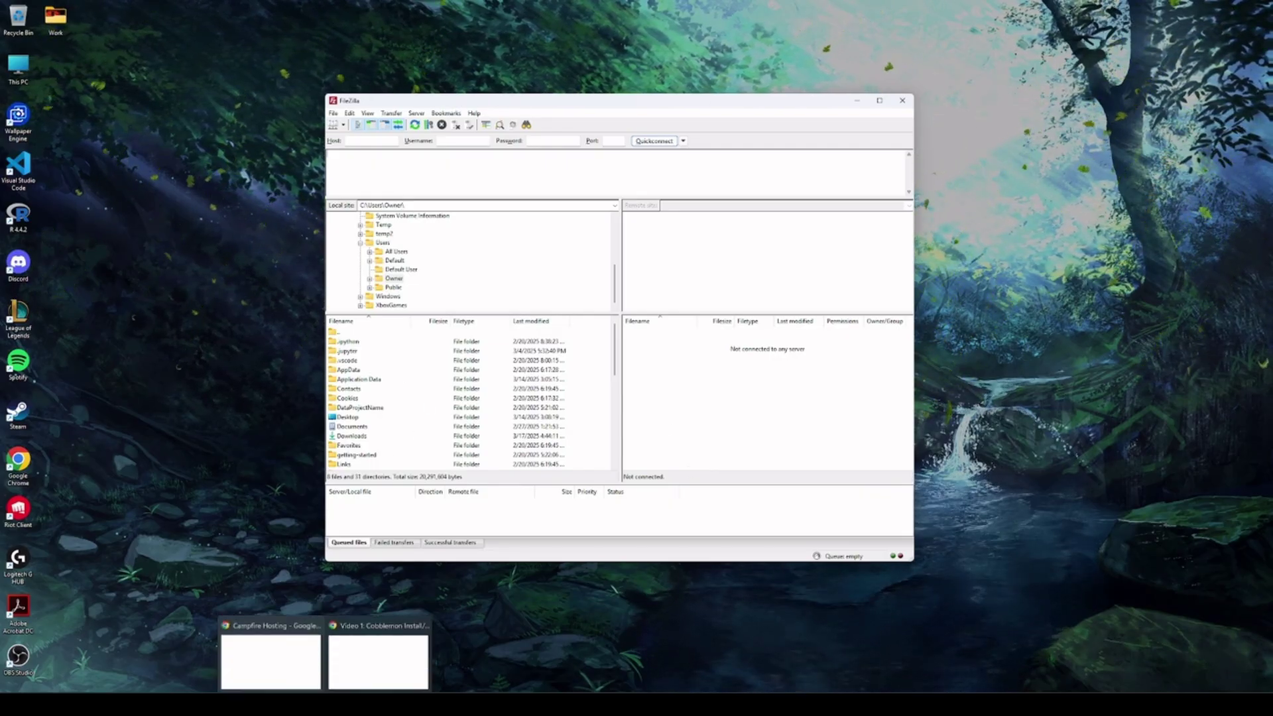
{"action": "left_click", "coordinate": [270, 653]}
{"action": "scroll", "coordinate": [378, 340], "scroll_direction": "up", "scroll_amount": 7}
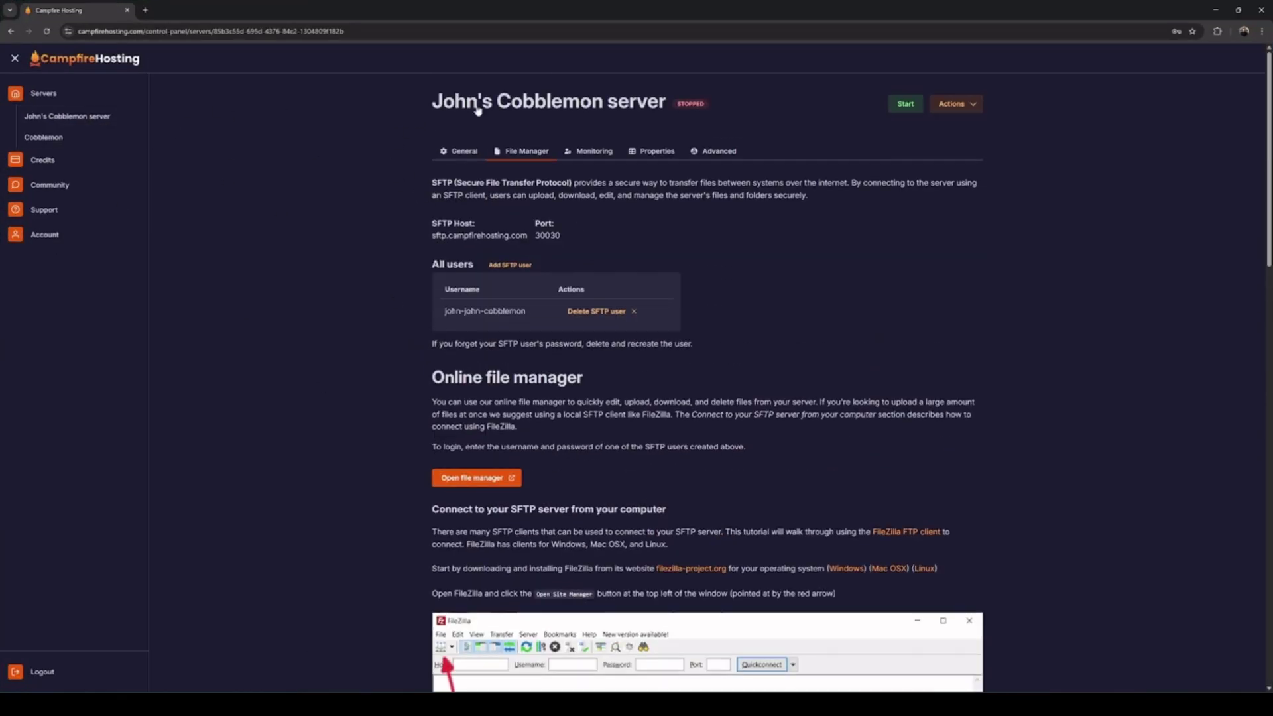
{"action": "scroll", "coordinate": [537, 220], "scroll_direction": "down", "scroll_amount": 5}
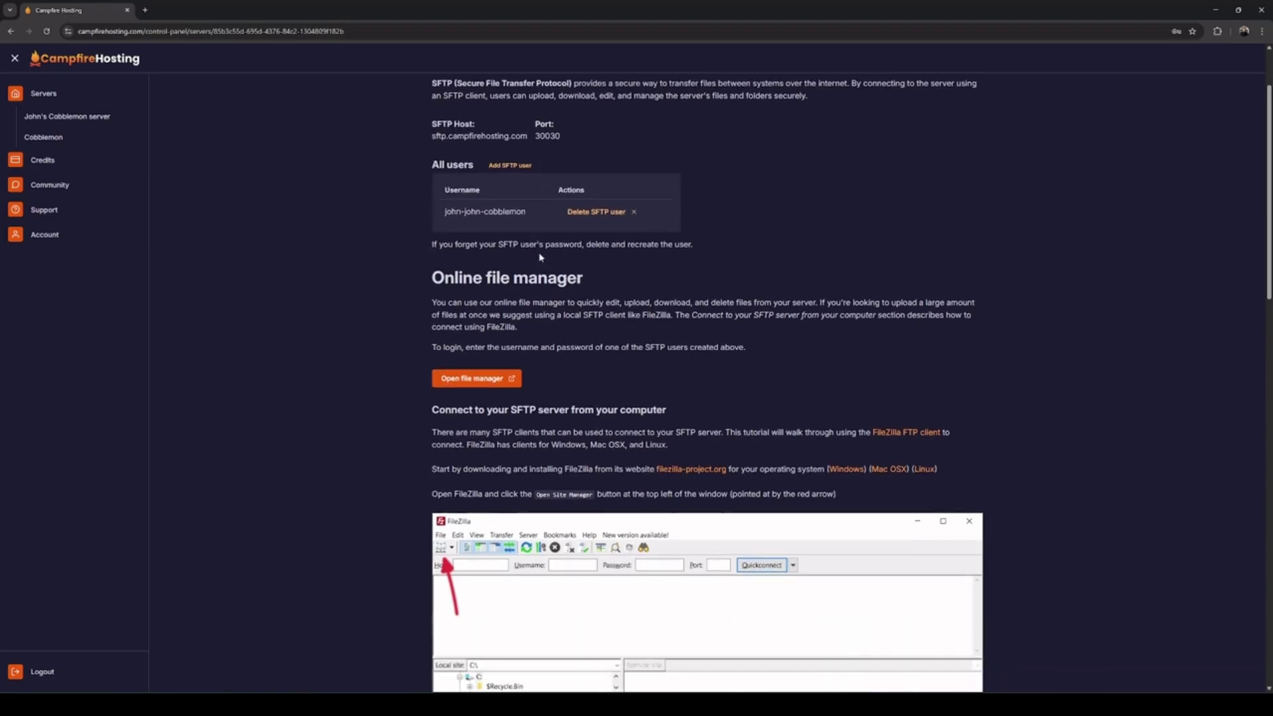
{"action": "scroll", "coordinate": [517, 362], "scroll_direction": "down", "scroll_amount": 1}
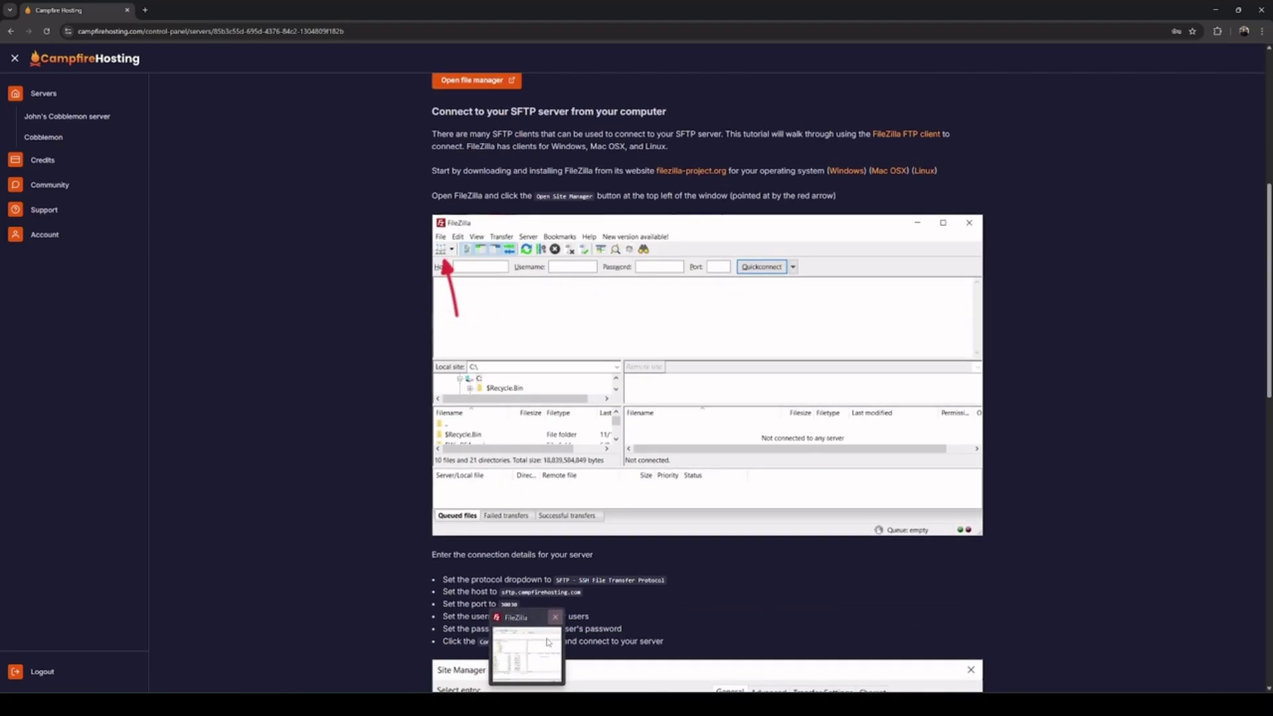
{"action": "left_click", "coordinate": [527, 646]}
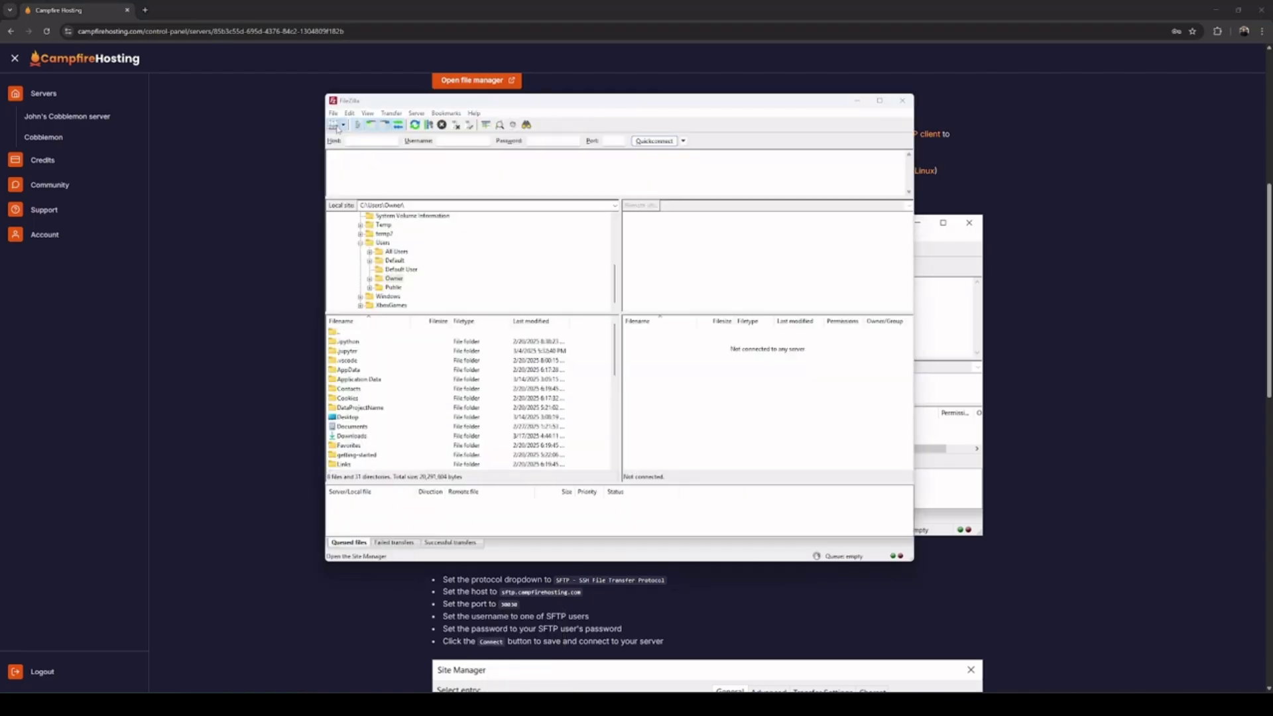
Add a new SFTP site in Site Manager using host sftp.campfirehosting.com, port 30030
{"action": "left_click", "coordinate": [337, 126]}
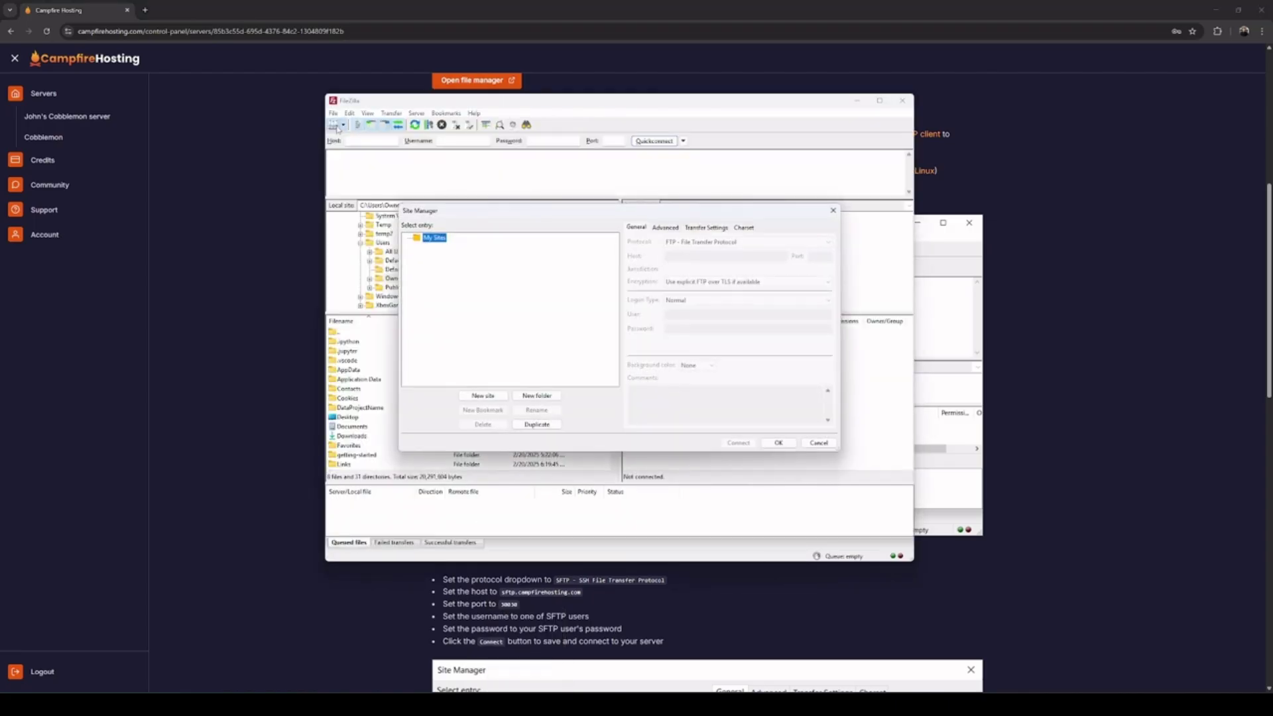
{"action": "left_click", "coordinate": [490, 395]}
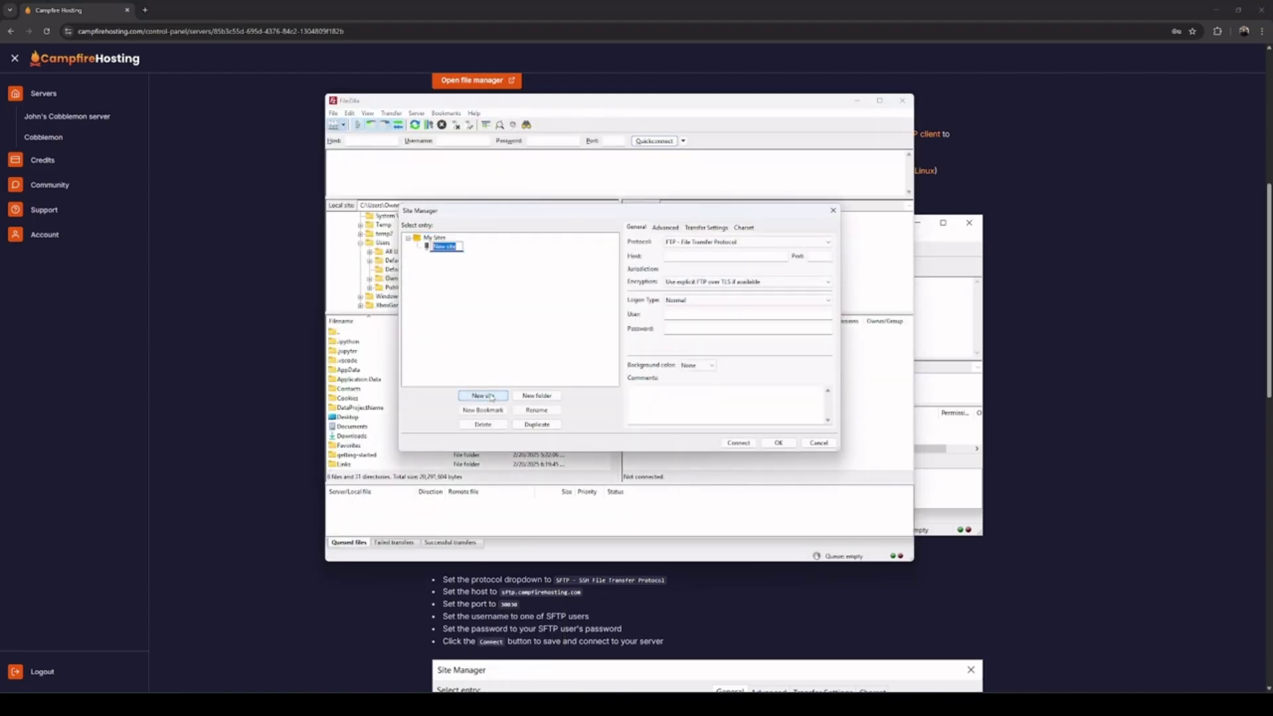
{"action": "left_click", "coordinate": [706, 243]}
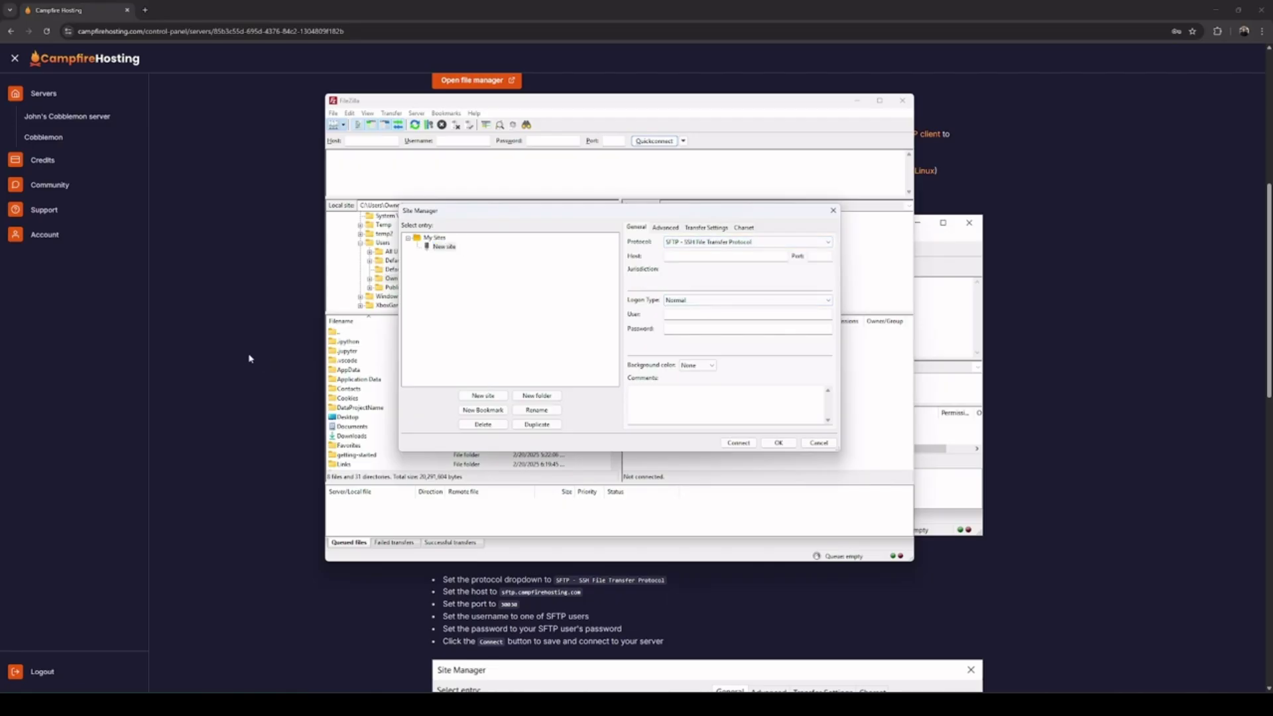
{"action": "left_click_drag", "start_coordinate": [500, 596], "coordinate": [536, 592]}
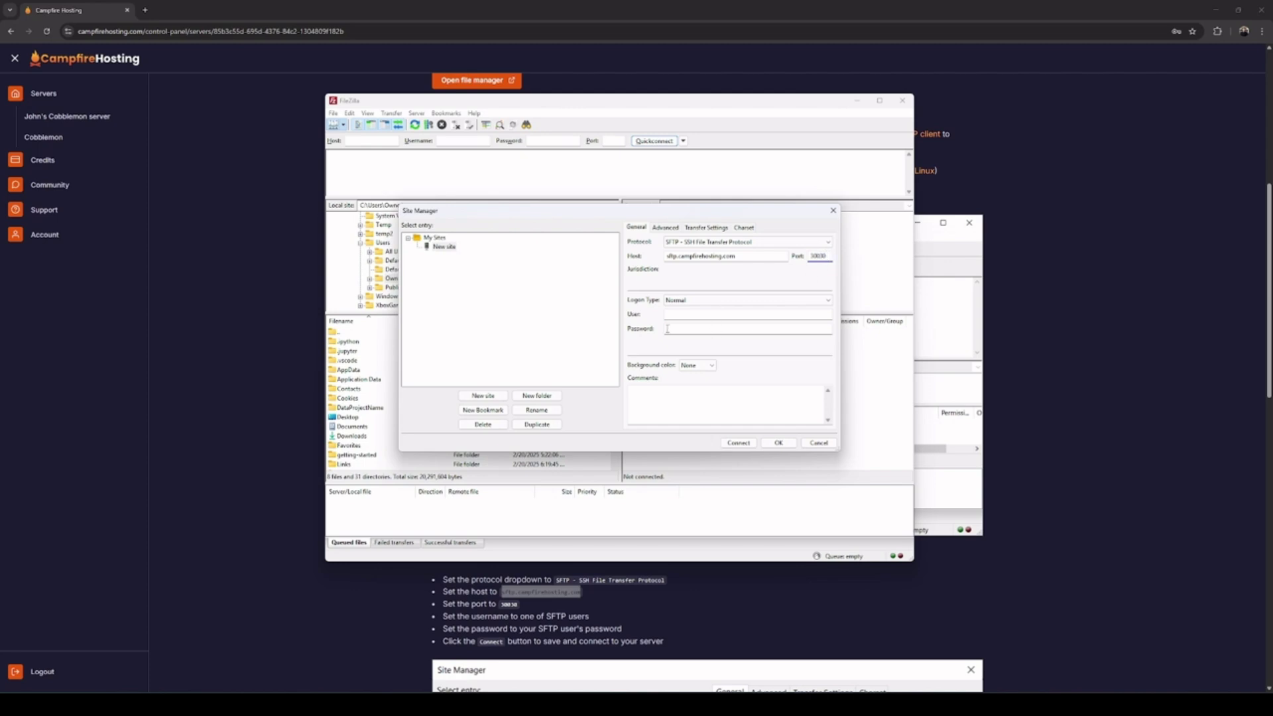
{"action": "scroll", "coordinate": [215, 315], "scroll_direction": "up", "scroll_amount": 6}
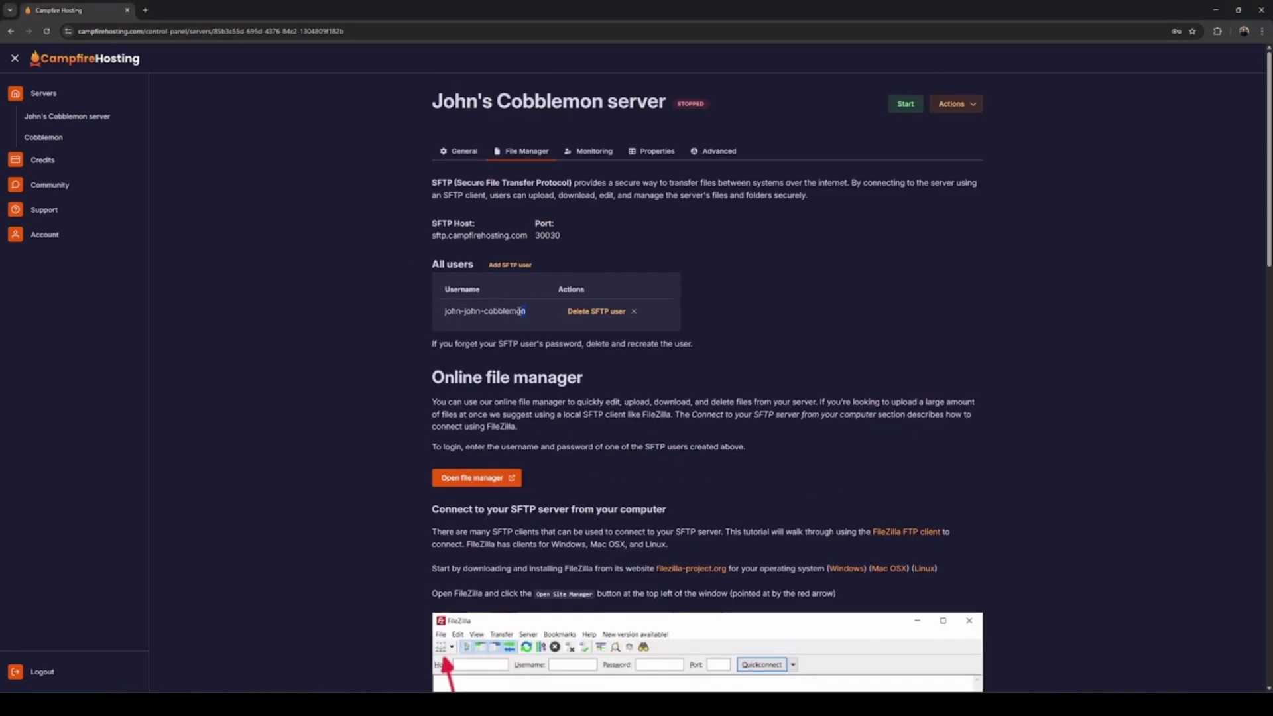
Copy the SFTP username from the server page into the site, fill the password, and connect
{"action": "left_click_drag", "start_coordinate": [523, 311], "coordinate": [446, 311]}
{"action": "key", "text": "ctrl+c"}
{"action": "key", "text": "alt+Tab"}
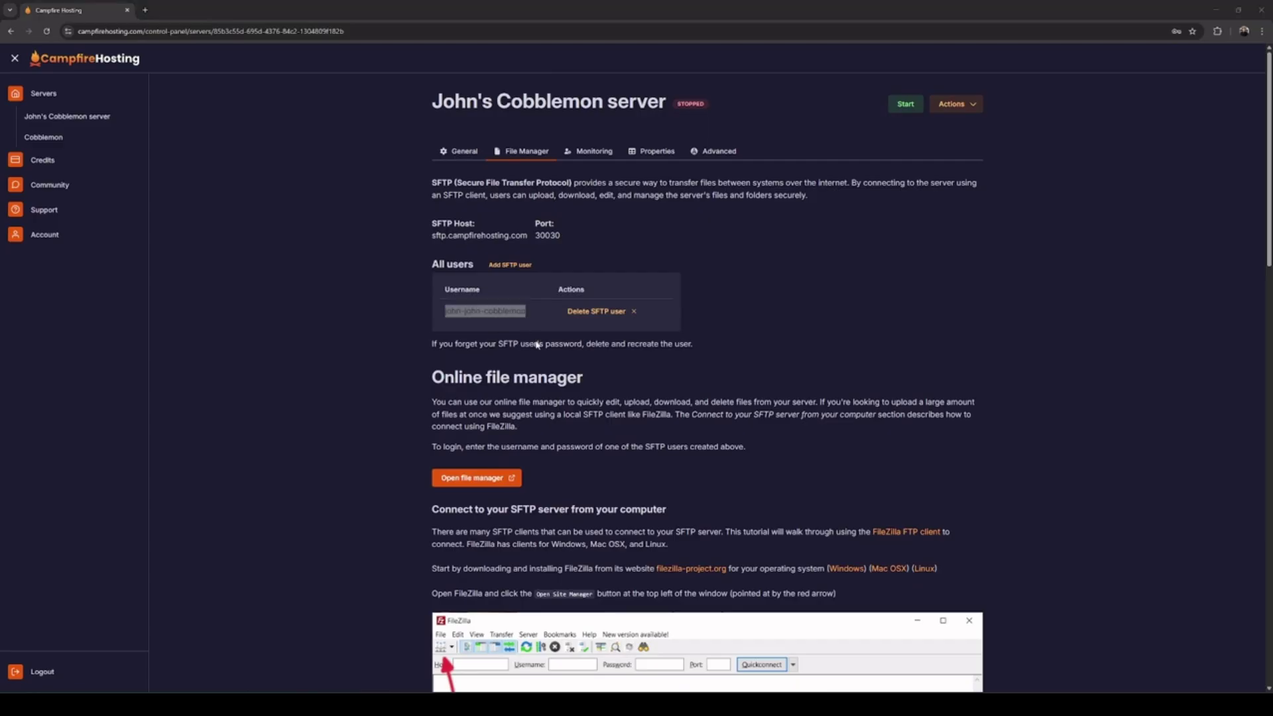
{"action": "key", "text": "ctrl+v"}
{"action": "left_click", "coordinate": [697, 330]}
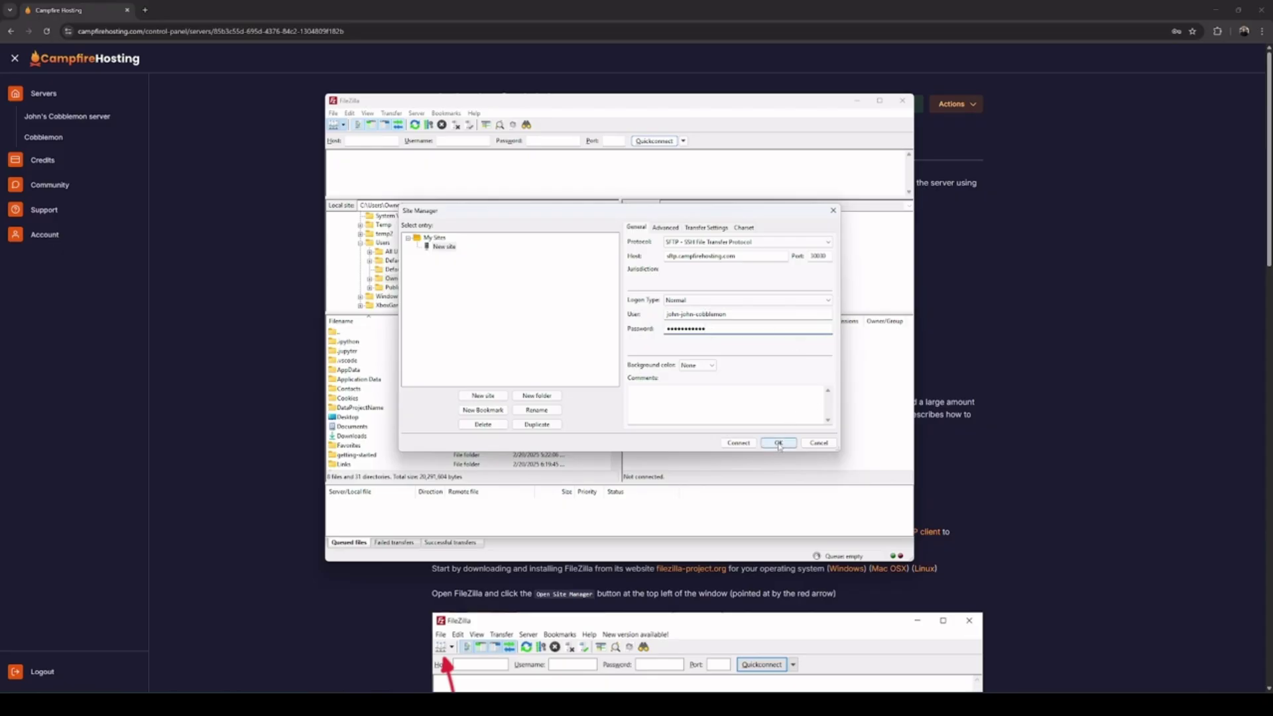
{"action": "left_click", "coordinate": [738, 443]}
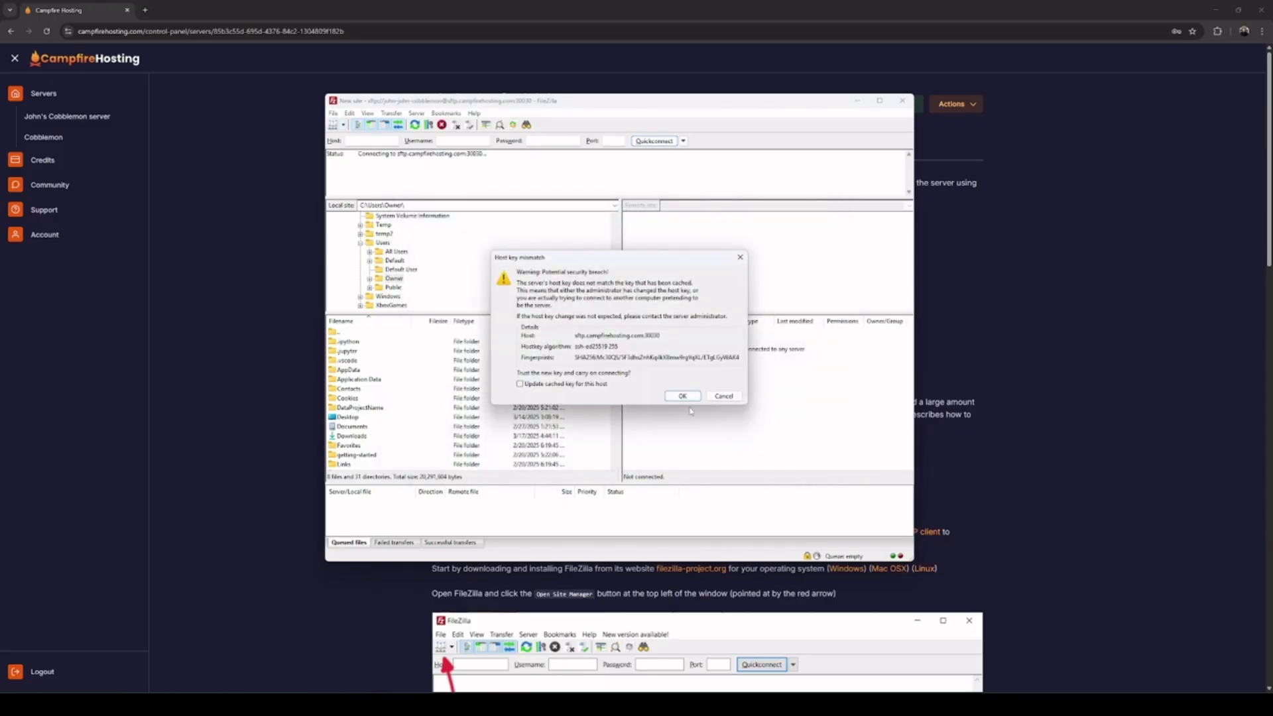
Trust the changed host key, then create a 'mods' folder in the remote root directory
{"action": "left_click", "coordinate": [682, 395]}
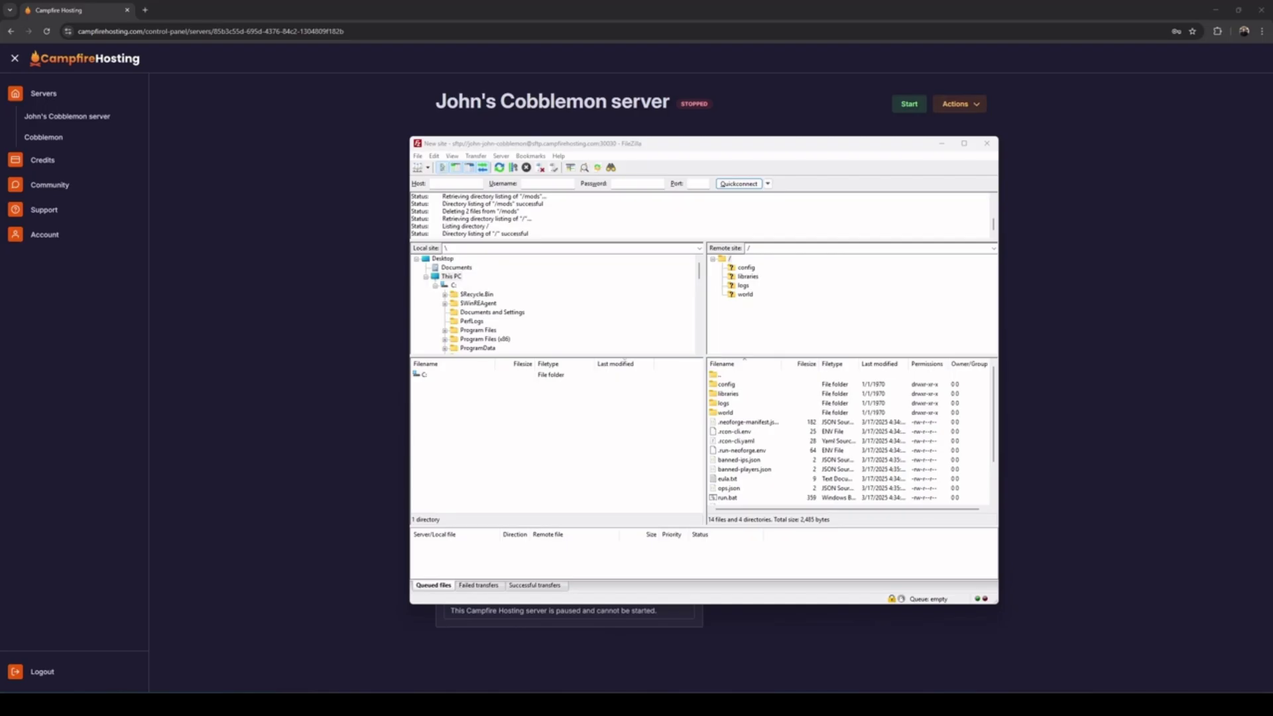
{"action": "right_click", "coordinate": [728, 259]}
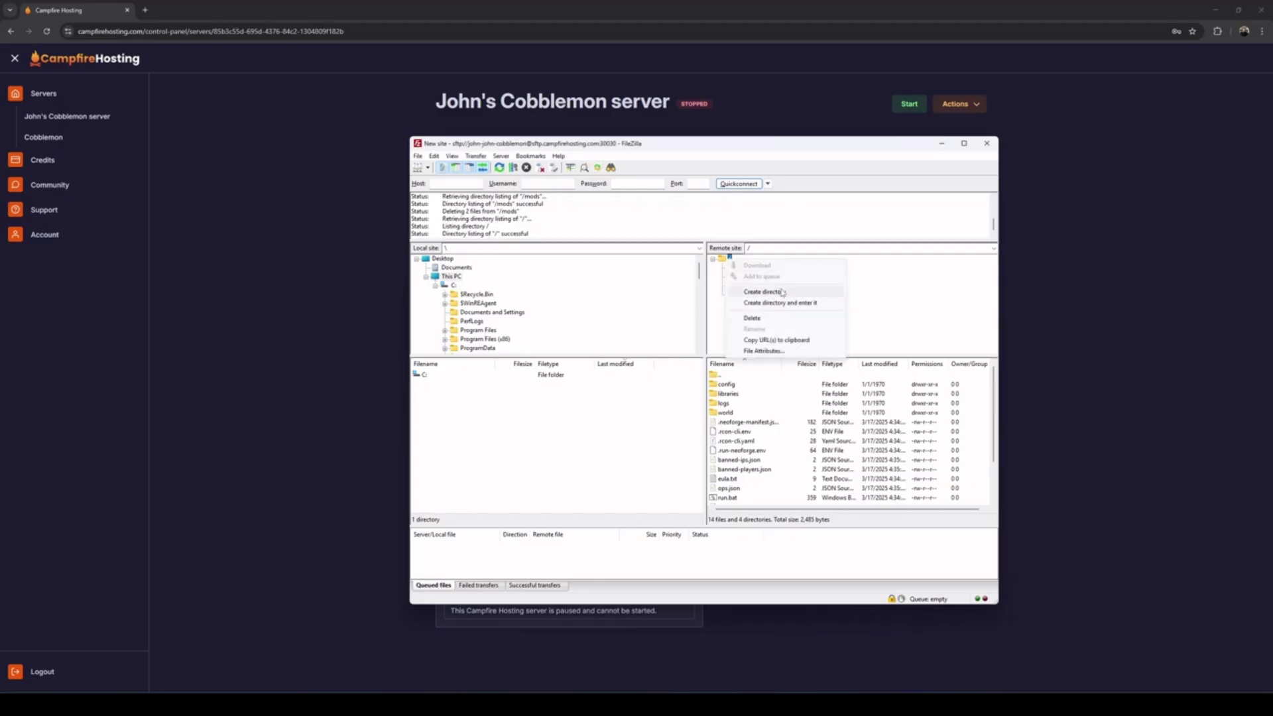
{"action": "left_click", "coordinate": [763, 292]}
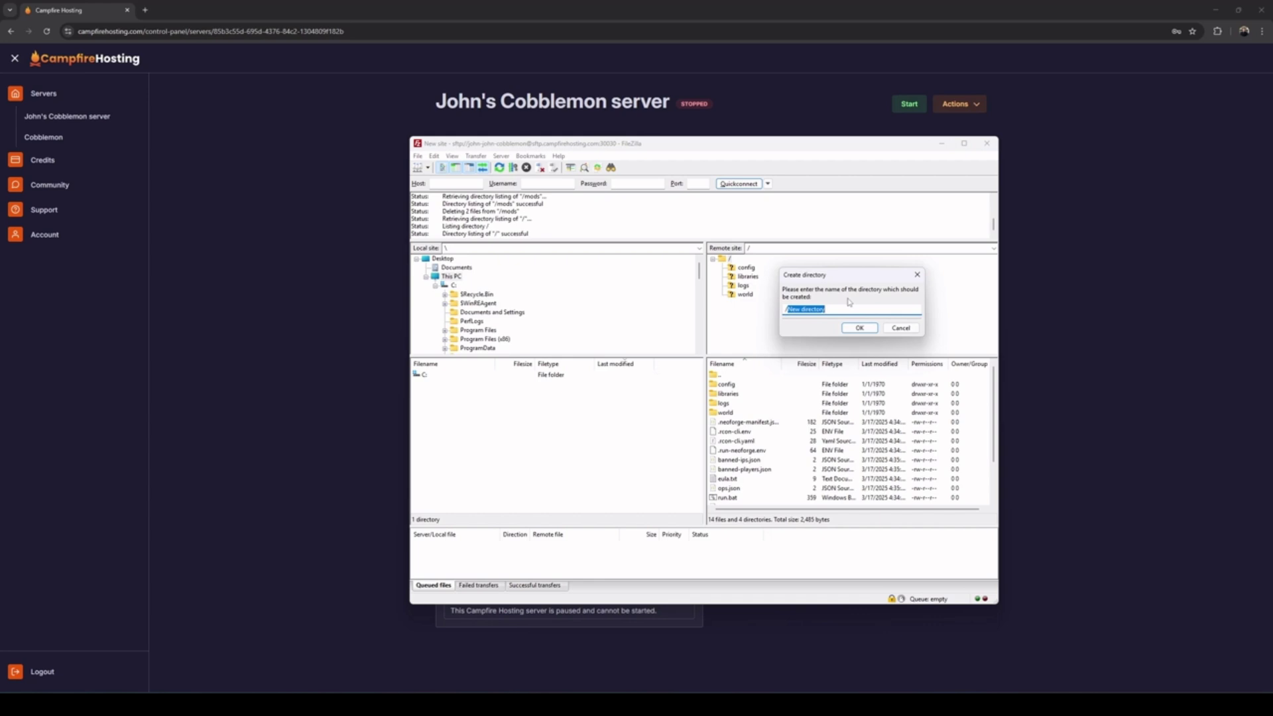
{"action": "type", "text": "mods"}
{"action": "key", "text": "Return"}
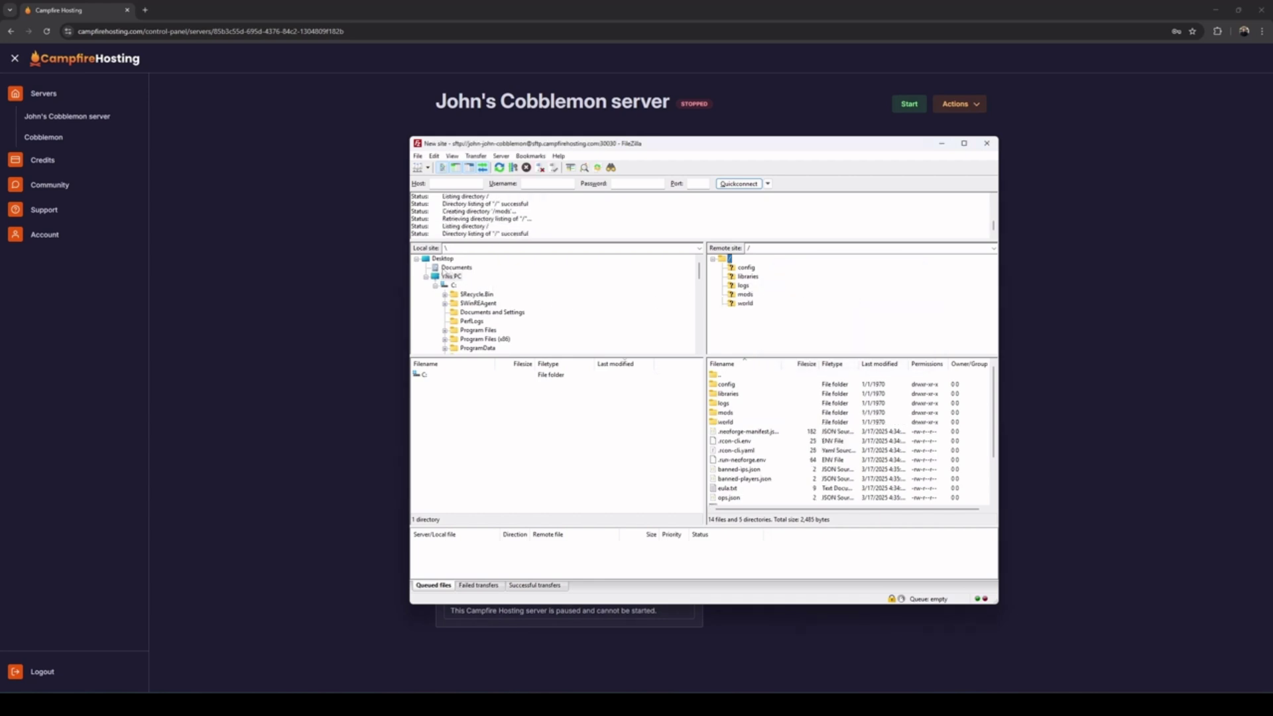
Upload the Cobblemon NeoForge jar and kotlinforforge-5.7.0-all.jar from Downloads to remote mods, then minimize FileZilla
{"action": "left_click", "coordinate": [432, 260]}
{"action": "scroll", "coordinate": [510, 316], "scroll_direction": "down", "scroll_amount": 3}
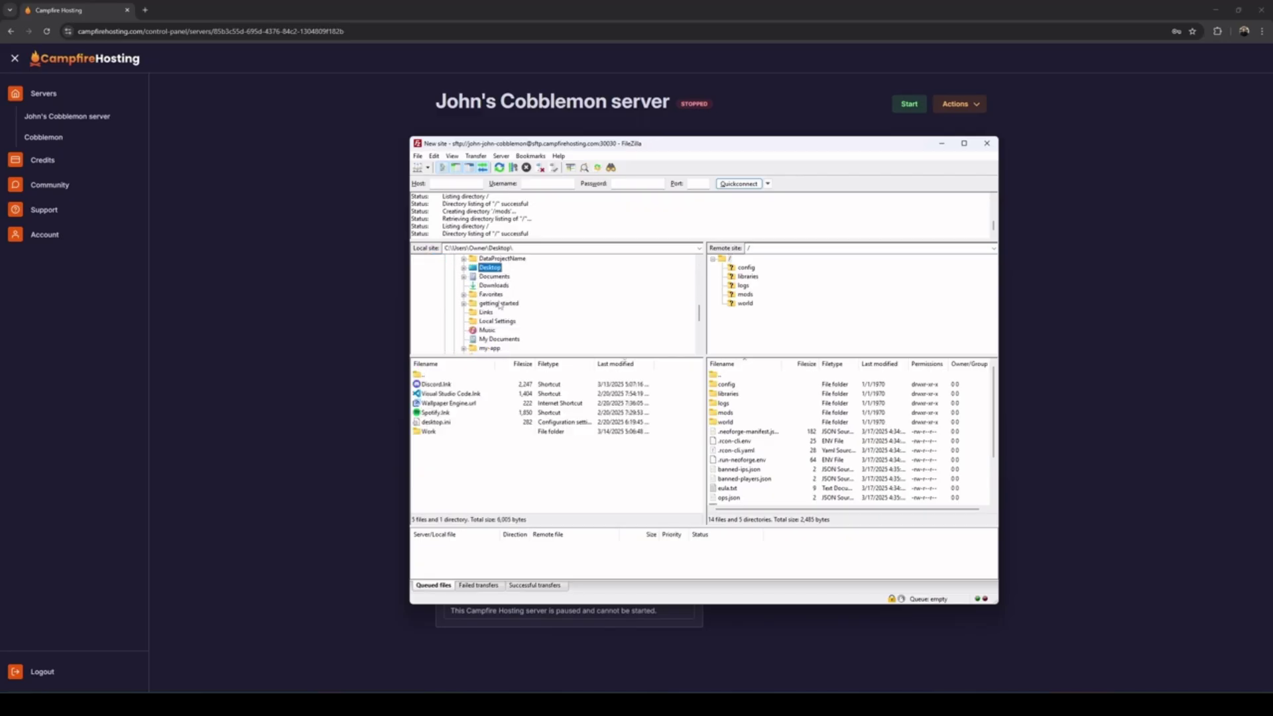
{"action": "left_click", "coordinate": [496, 286]}
{"action": "left_click", "coordinate": [456, 405]}
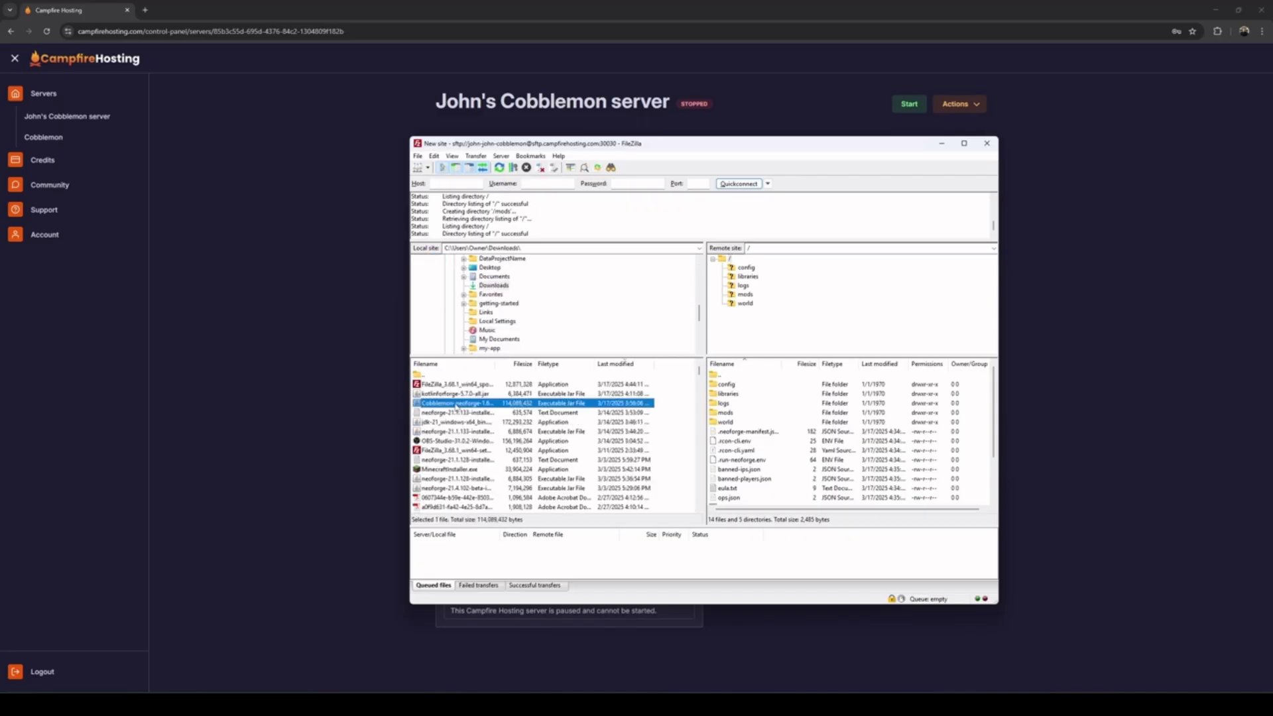
{"action": "left_click_drag", "start_coordinate": [454, 403], "coordinate": [748, 300]}
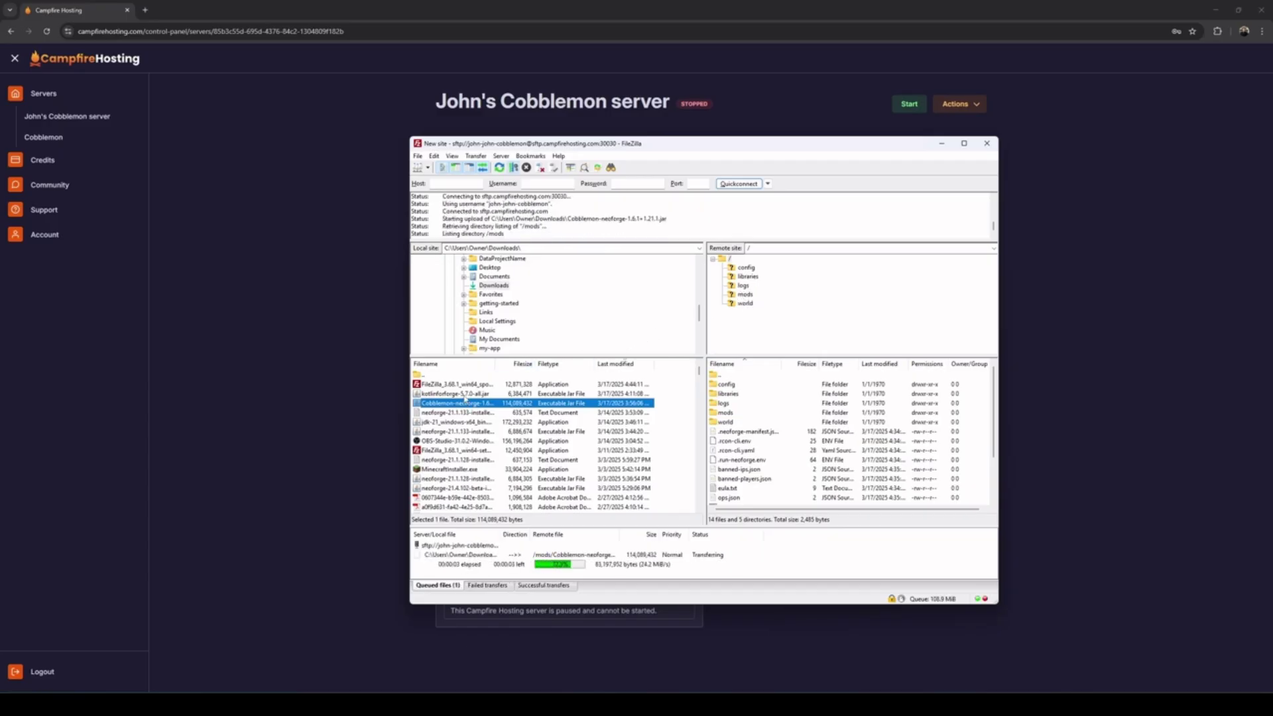
{"action": "left_click", "coordinate": [464, 395]}
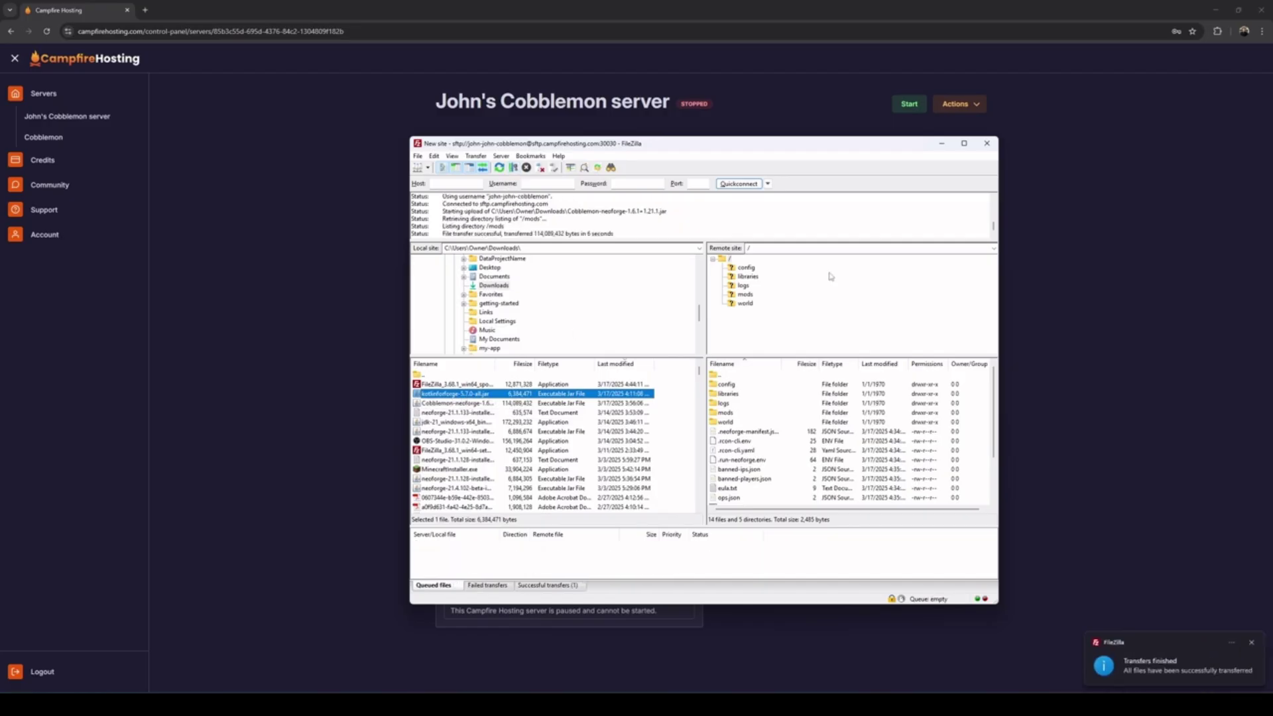
{"action": "left_click_drag", "start_coordinate": [469, 394], "coordinate": [753, 299]}
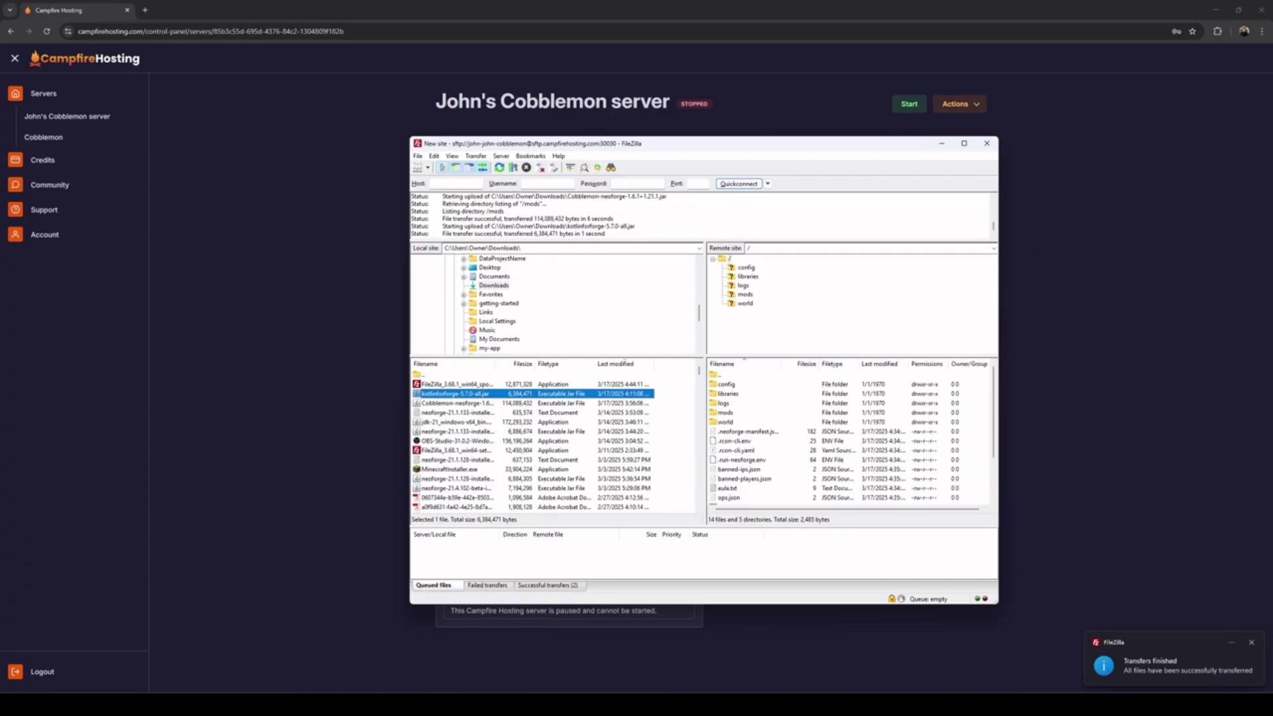
{"action": "left_click", "coordinate": [941, 147]}
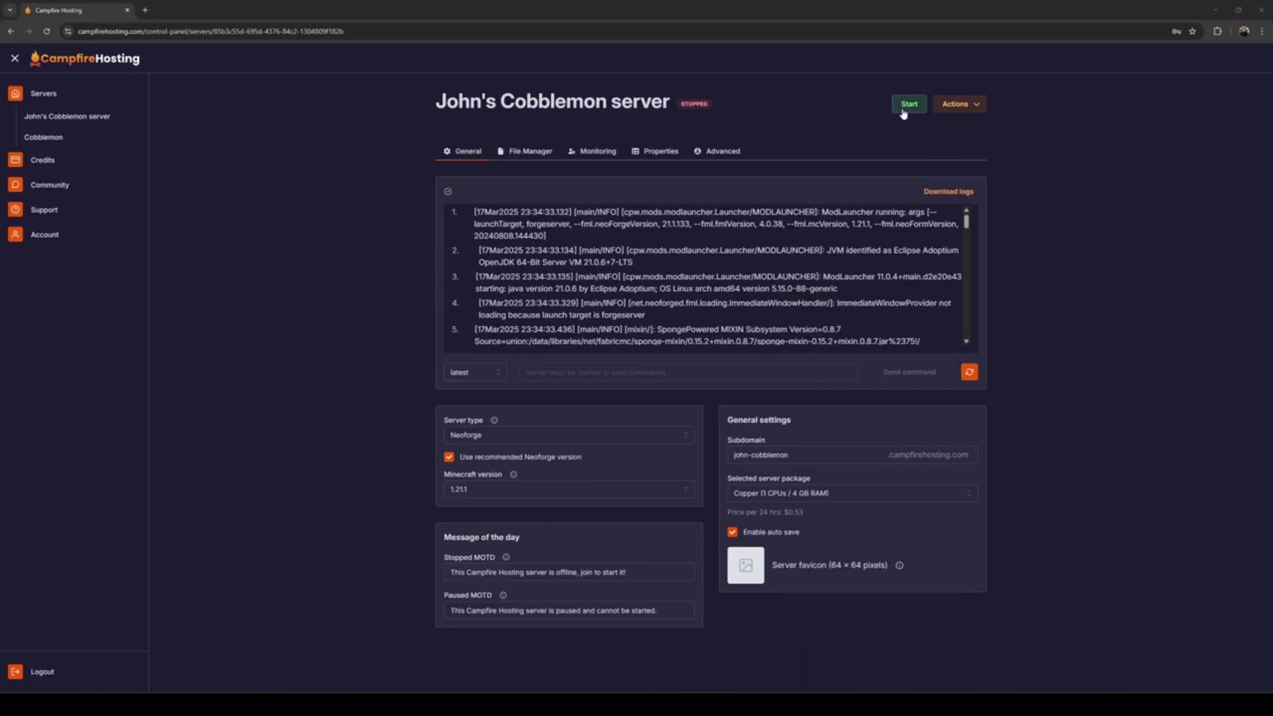
Switch the server package to Diamond (4 CPUs / 11 GB RAM), update it, then start the server
{"action": "left_click", "coordinate": [843, 494]}
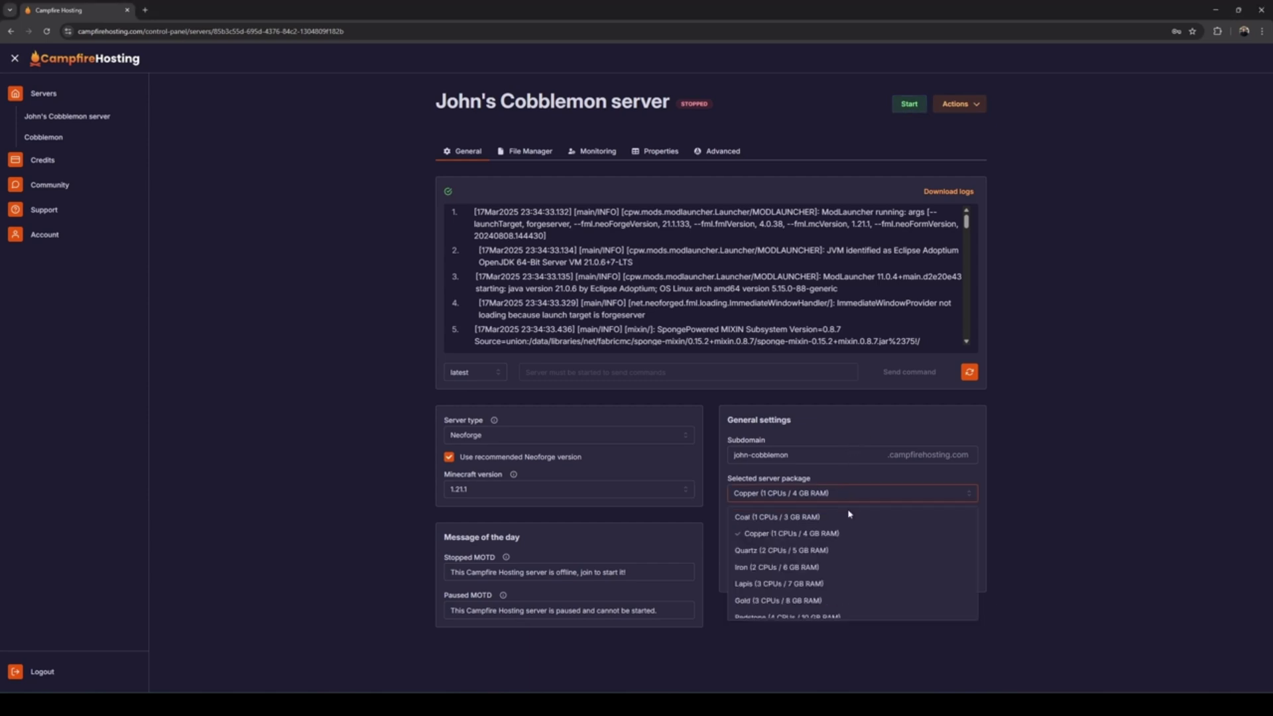
{"action": "scroll", "coordinate": [859, 566], "scroll_direction": "down", "scroll_amount": 2}
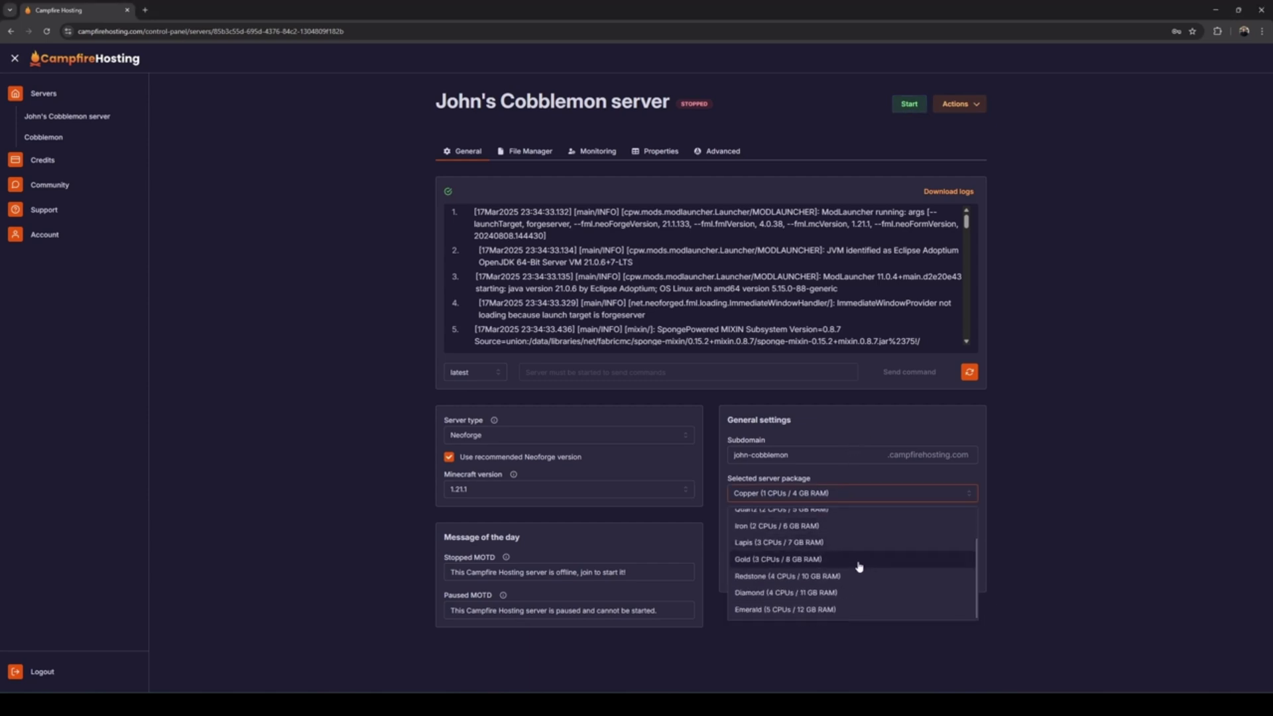
{"action": "left_click", "coordinate": [817, 594]}
{"action": "left_click", "coordinate": [848, 671]}
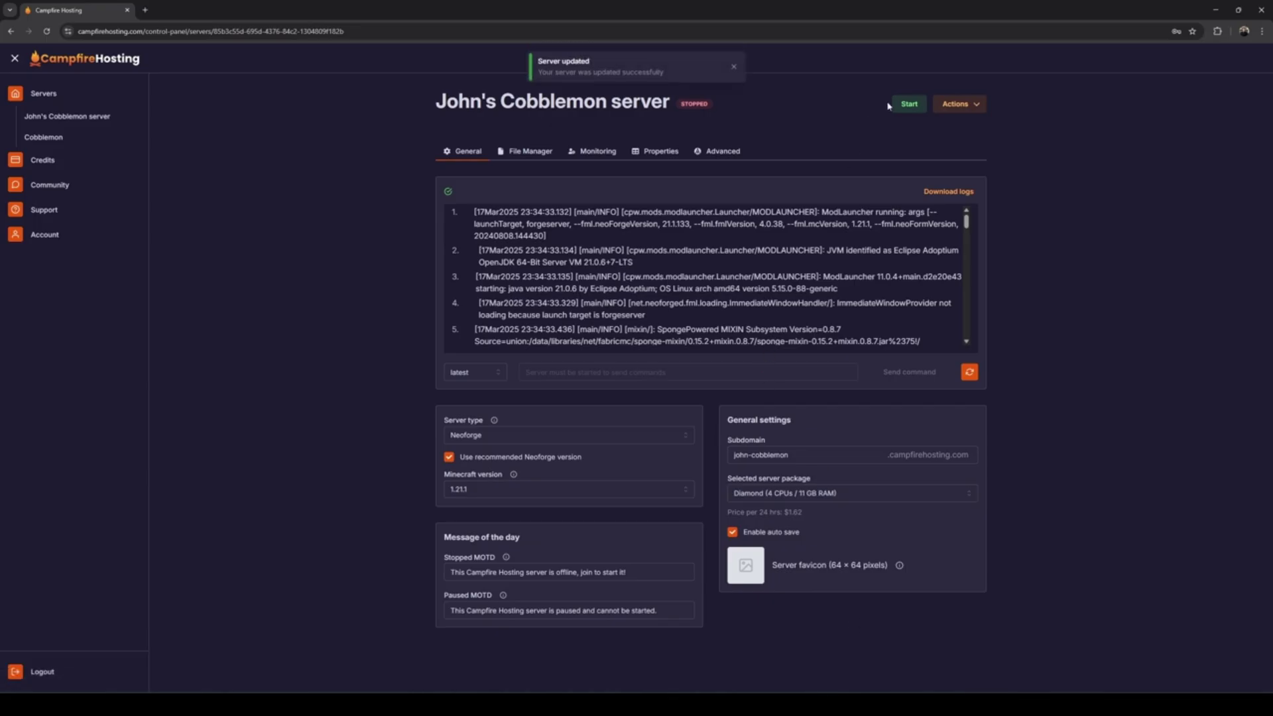
{"action": "left_click", "coordinate": [910, 105]}
{"action": "left_click", "coordinate": [734, 66]}
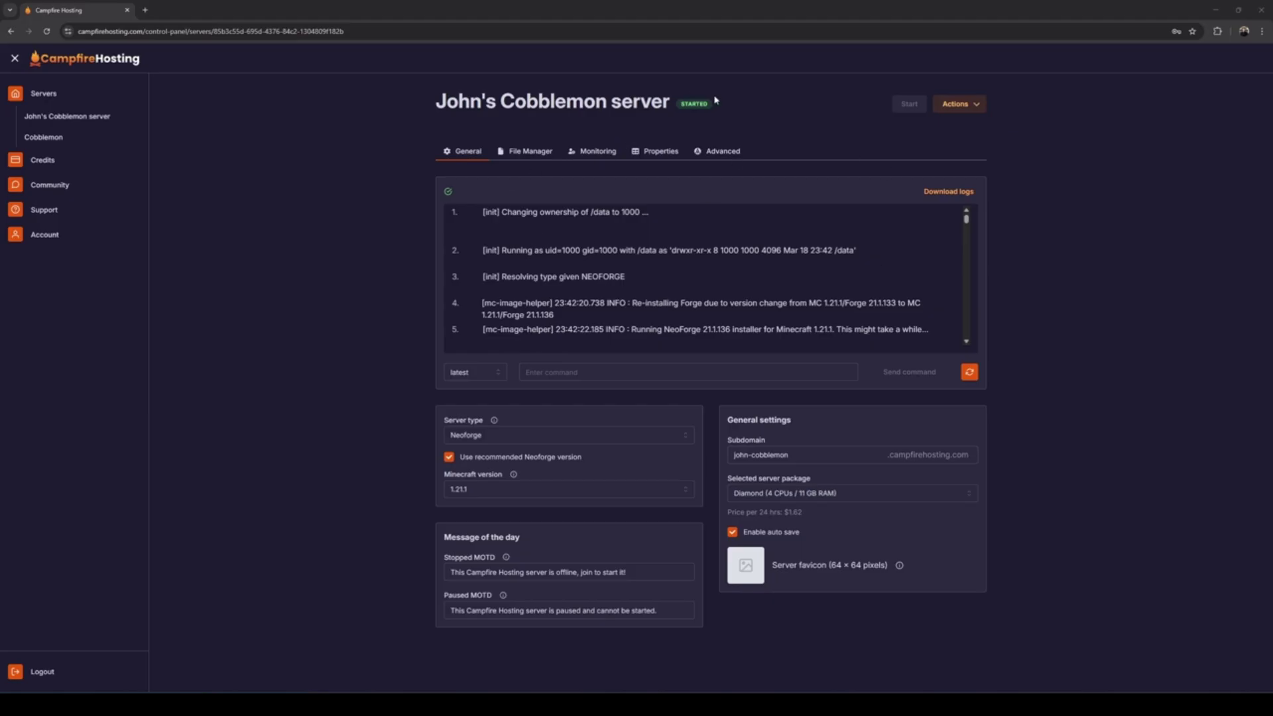
Open Minecraft's multiplayer server list and begin adding a new server
{"action": "left_click", "coordinate": [690, 703]}
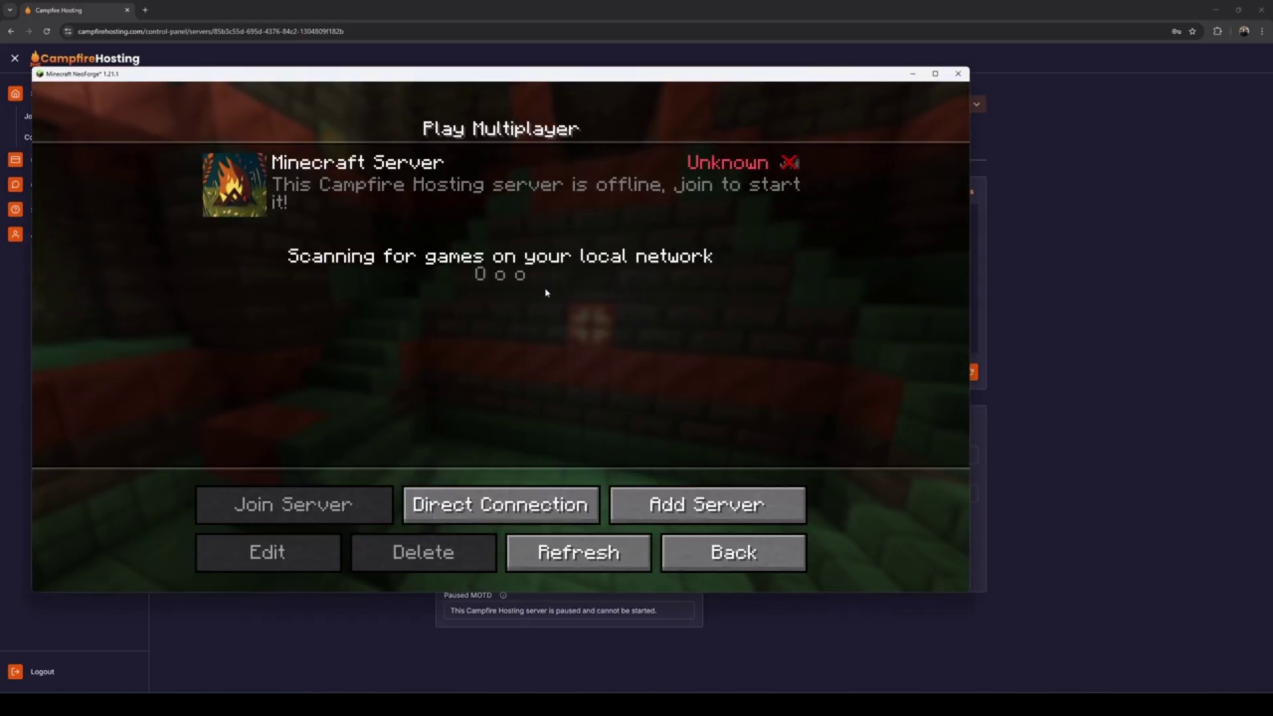
{"action": "left_click_drag", "start_coordinate": [486, 83], "coordinate": [564, 113]}
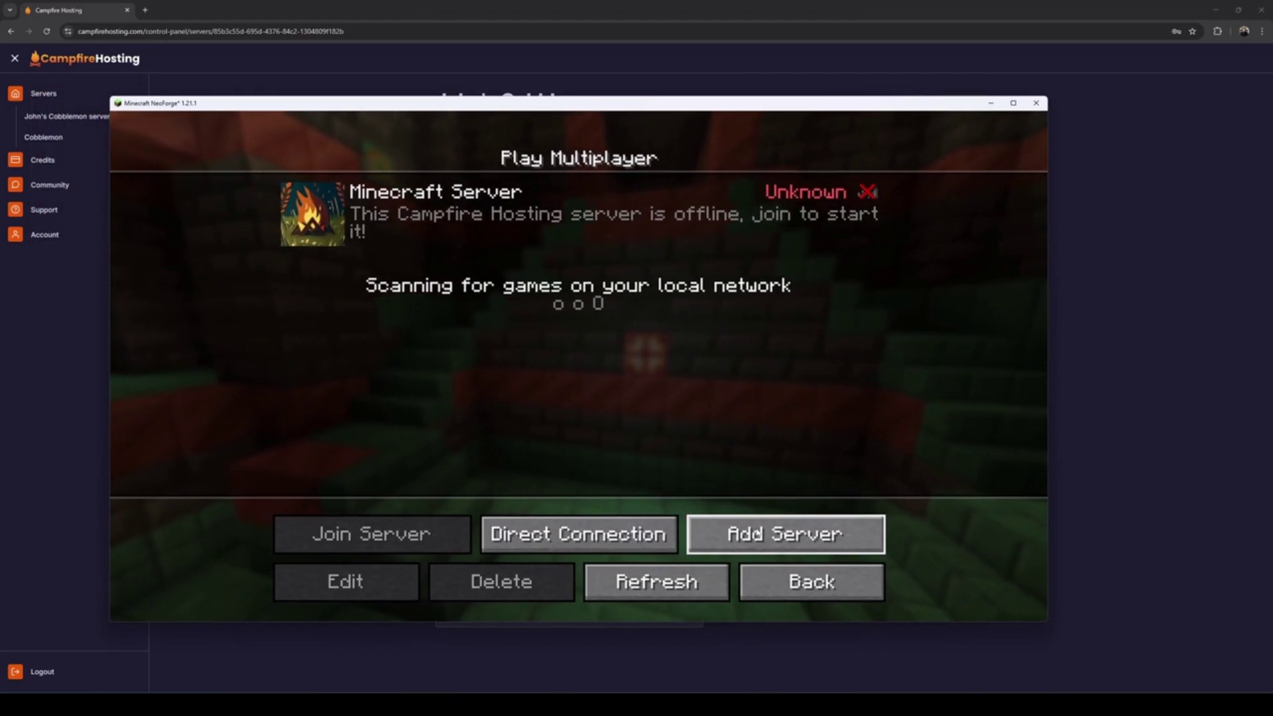
{"action": "left_click", "coordinate": [783, 532]}
Set the address to the copied subdomain plus '.campfirehosting.com', save it, and join the server
{"action": "key", "text": "alt+Tab"}
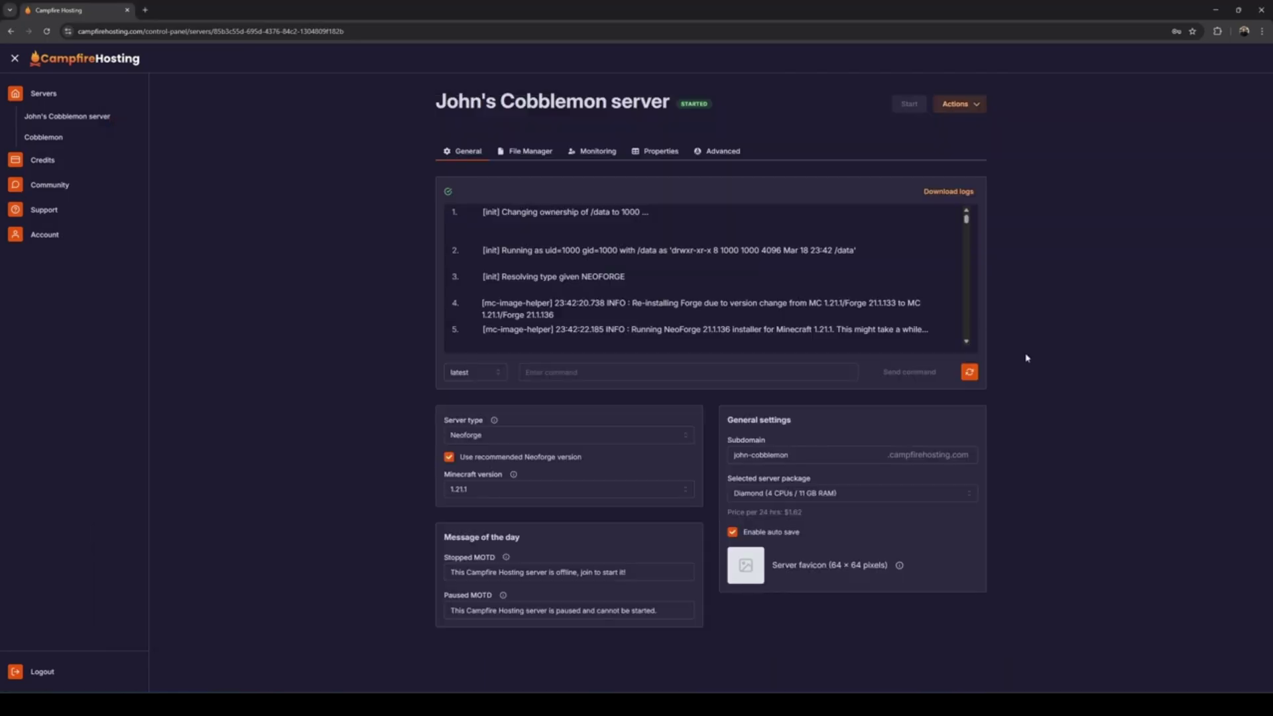
{"action": "key", "text": "ctrl+a"}
{"action": "key", "text": "ctrl+c"}
{"action": "key", "text": "alt+Tab"}
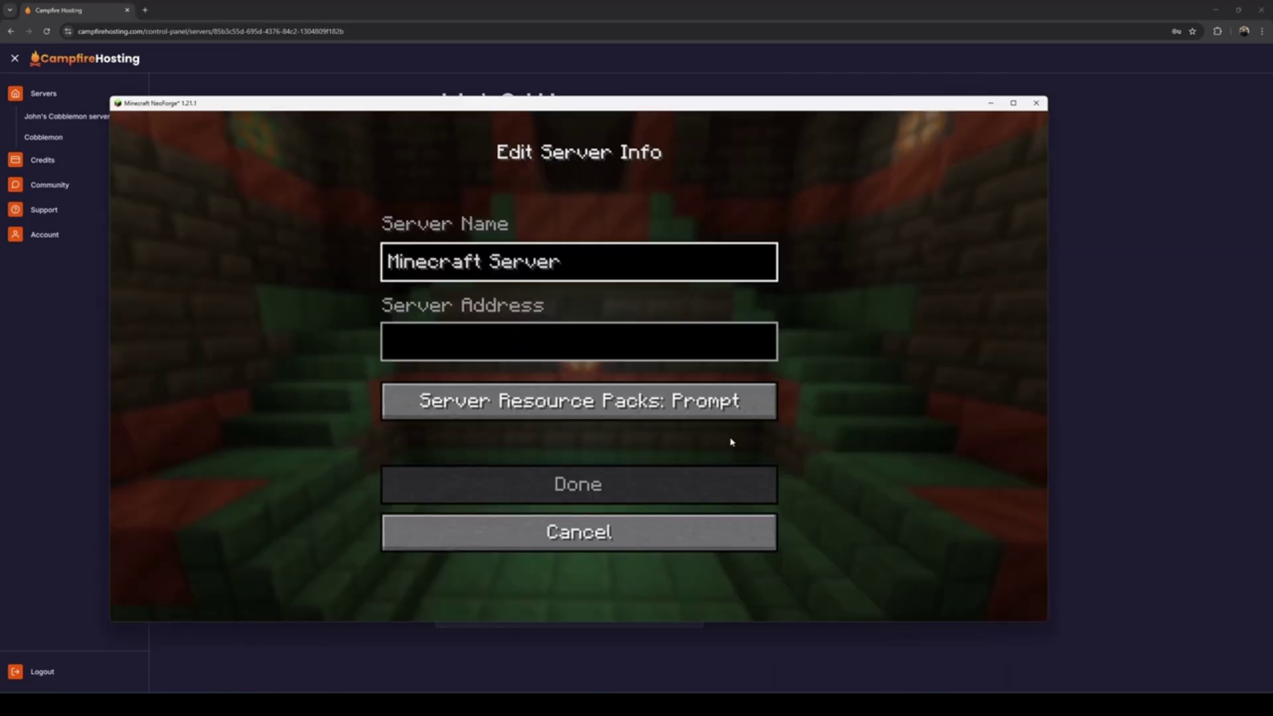
{"action": "left_click", "coordinate": [557, 358]}
{"action": "key", "text": "ctrl+v"}
{"action": "type", "text": ".ca"}
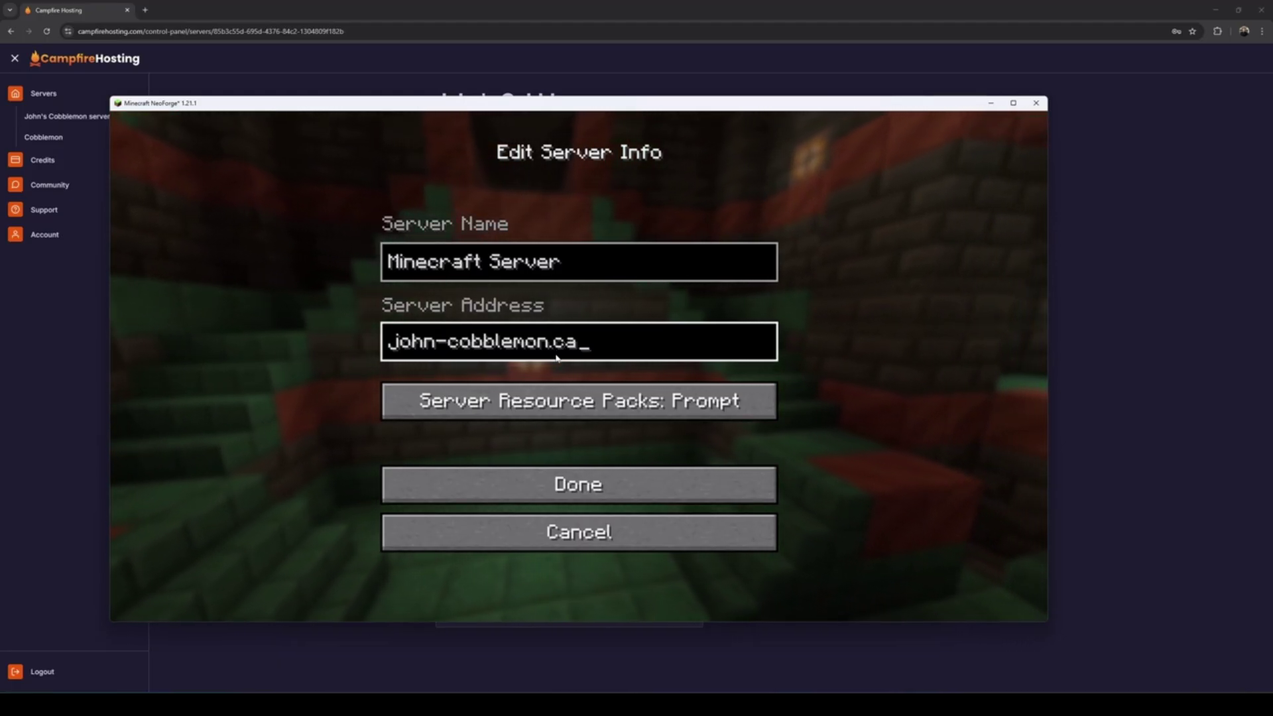
{"action": "type", "text": "mpfirehosting.com"}
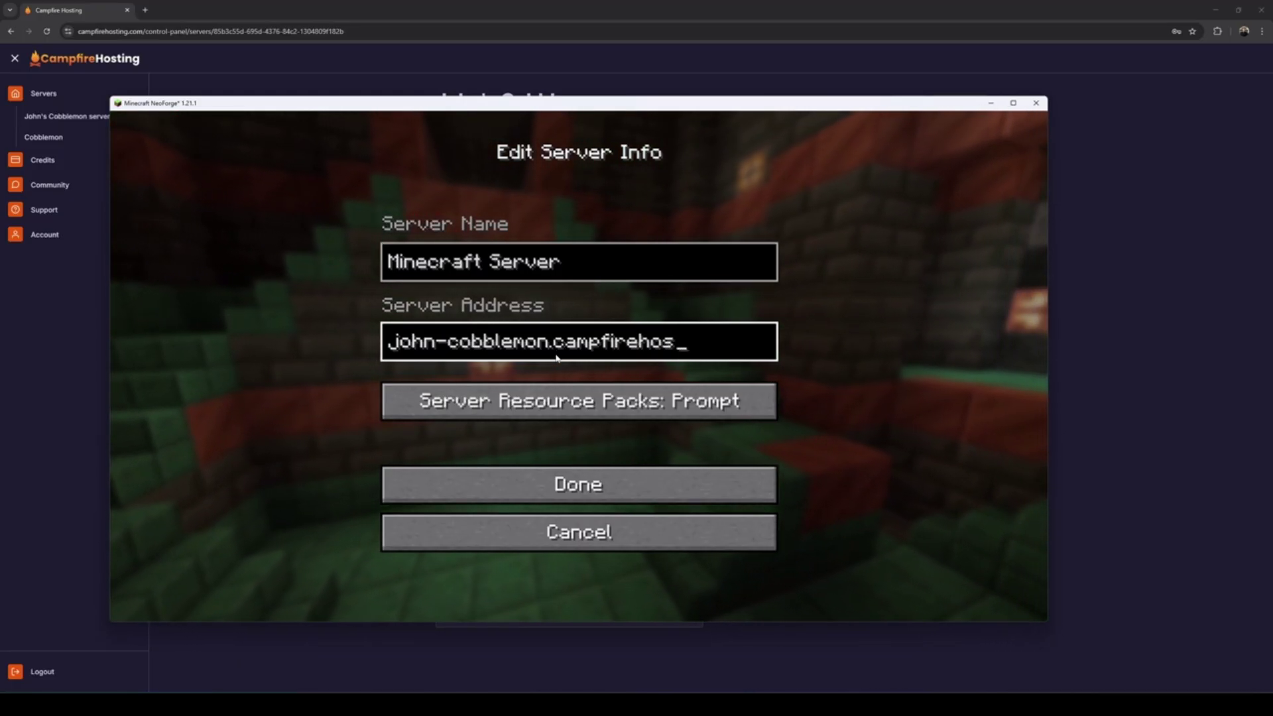
{"action": "left_click", "coordinate": [575, 482]}
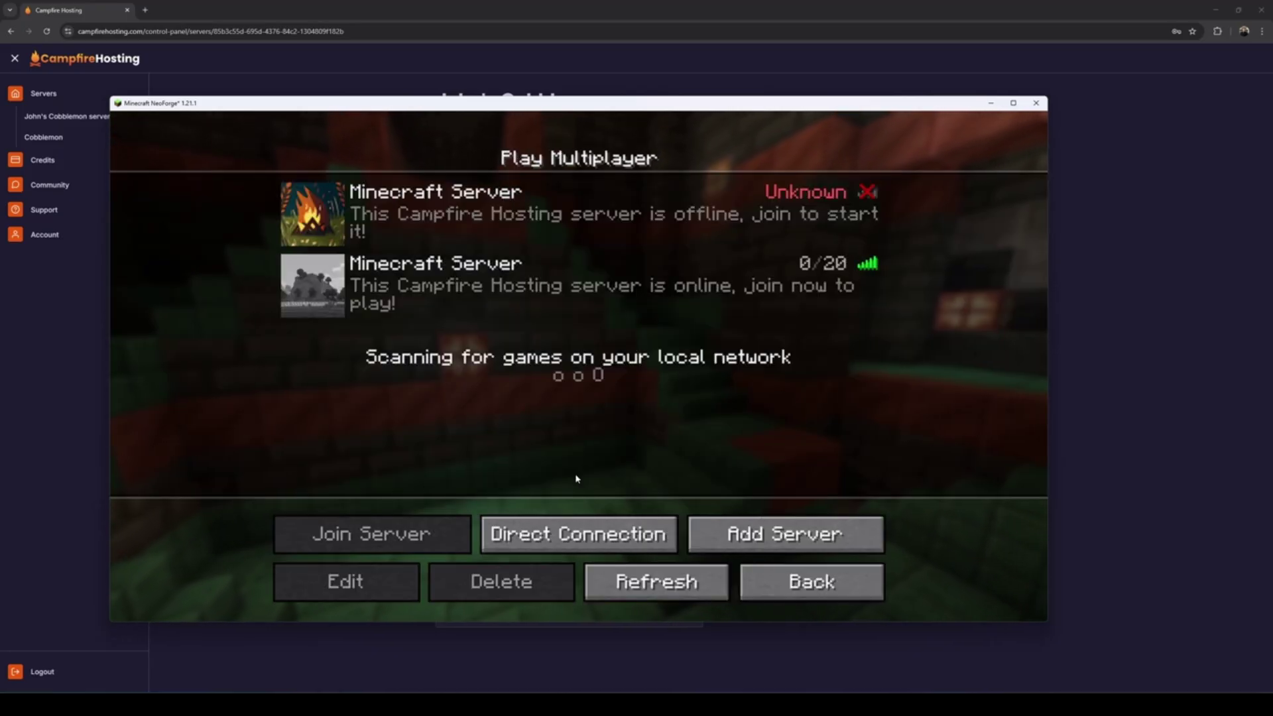
{"action": "double_click", "coordinate": [618, 283]}
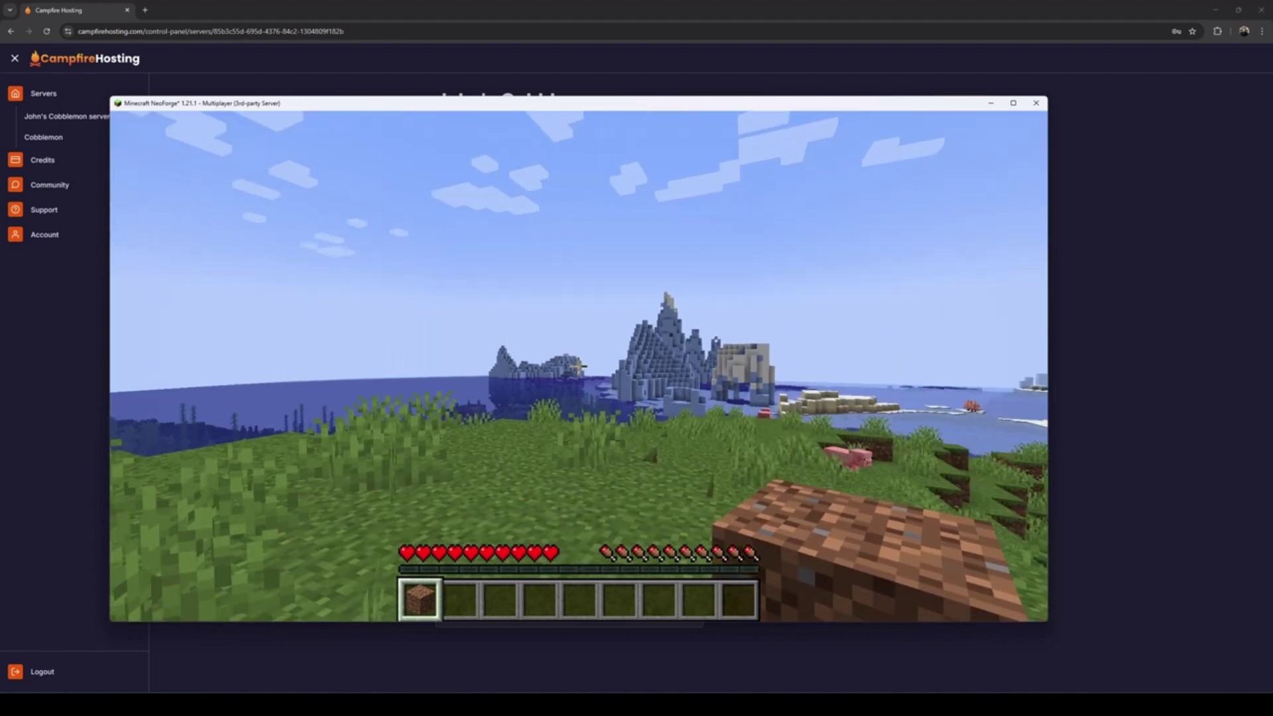
Open Cobblemon's starter selection with the M key once the world has loaded
{"action": "key", "text": "m"}
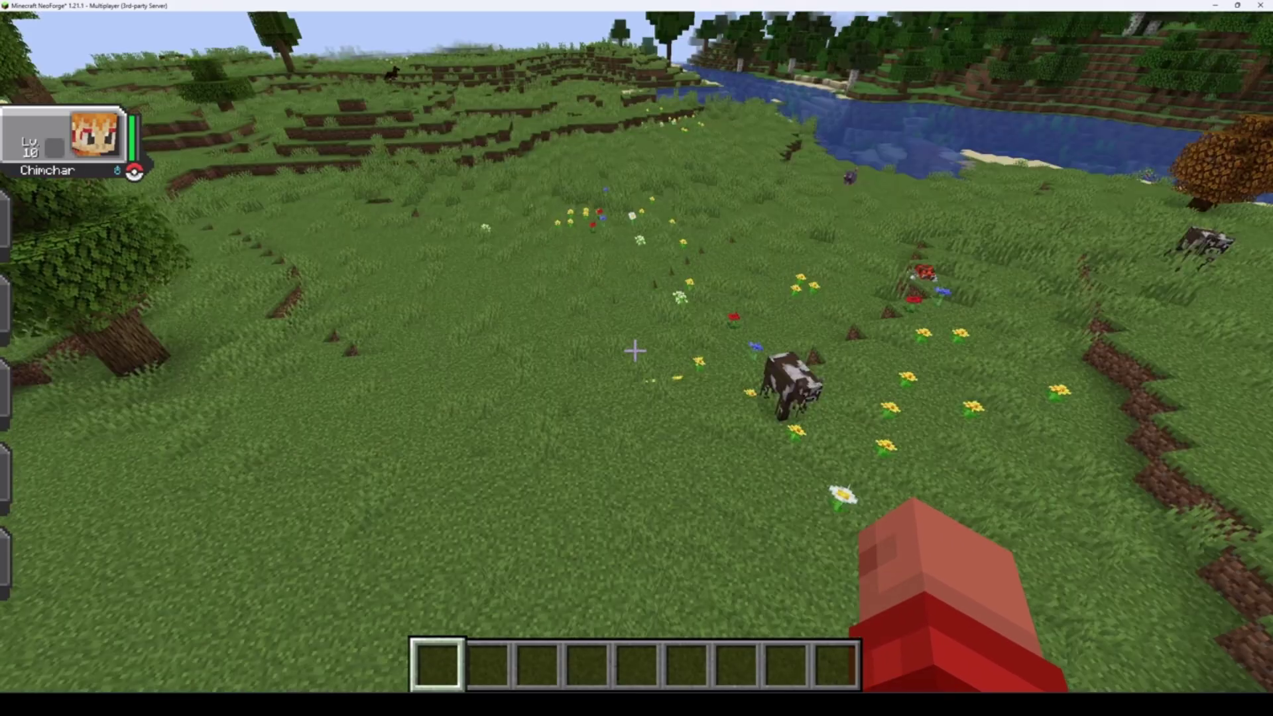